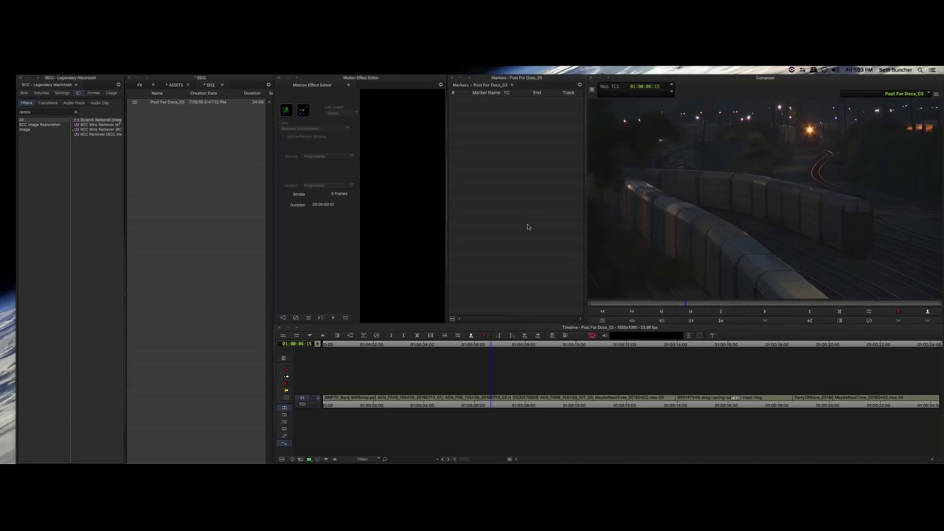
- Look through the shots in the Post For Docs_03 sequence, ending back on the train yard shot
left_click(468, 373)
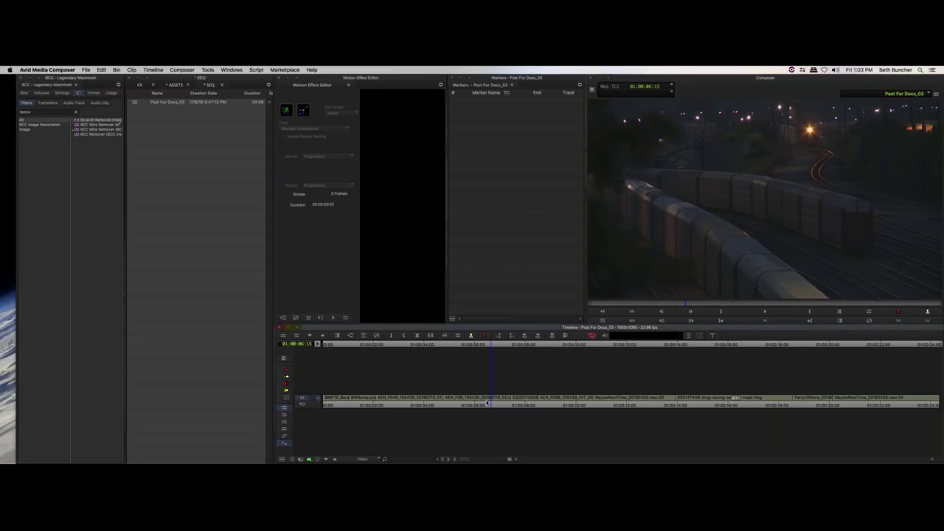
left_click(487, 402)
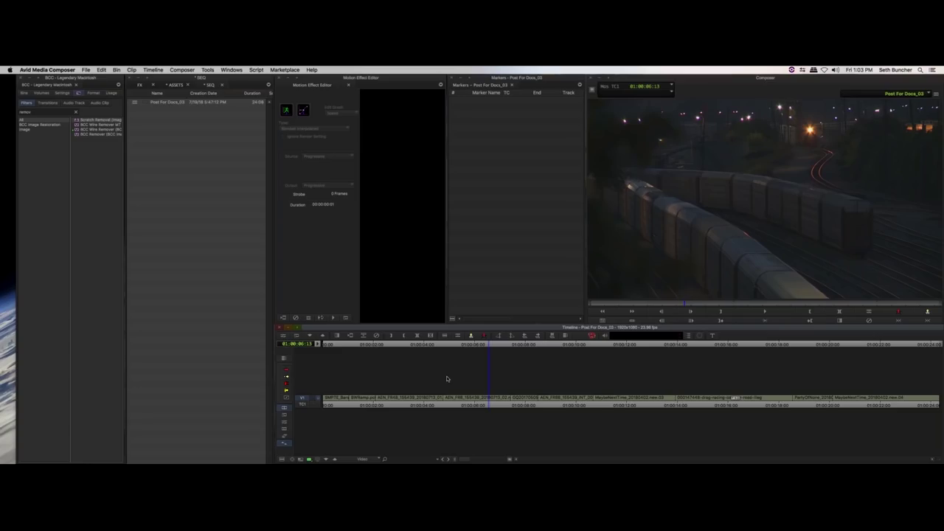
left_click_drag(472, 403, 486, 404)
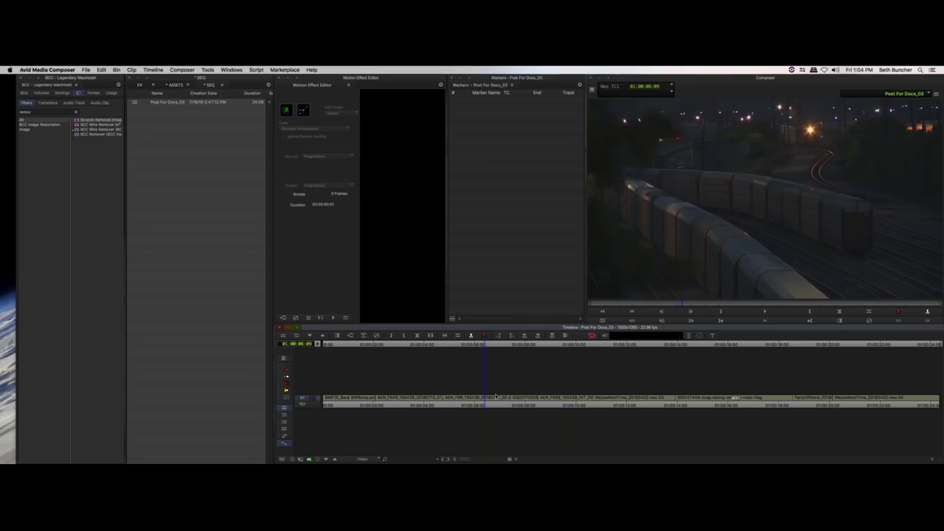
left_click_drag(397, 398, 411, 398)
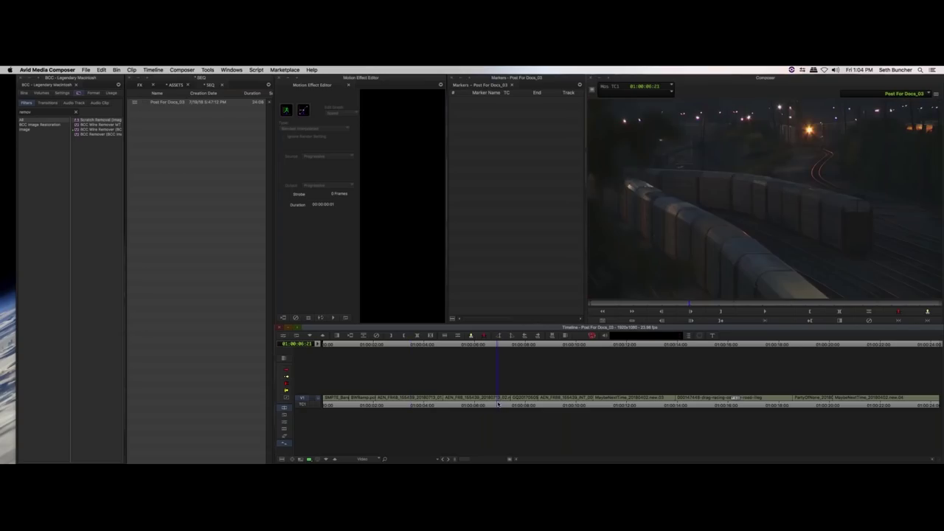
left_click(557, 404)
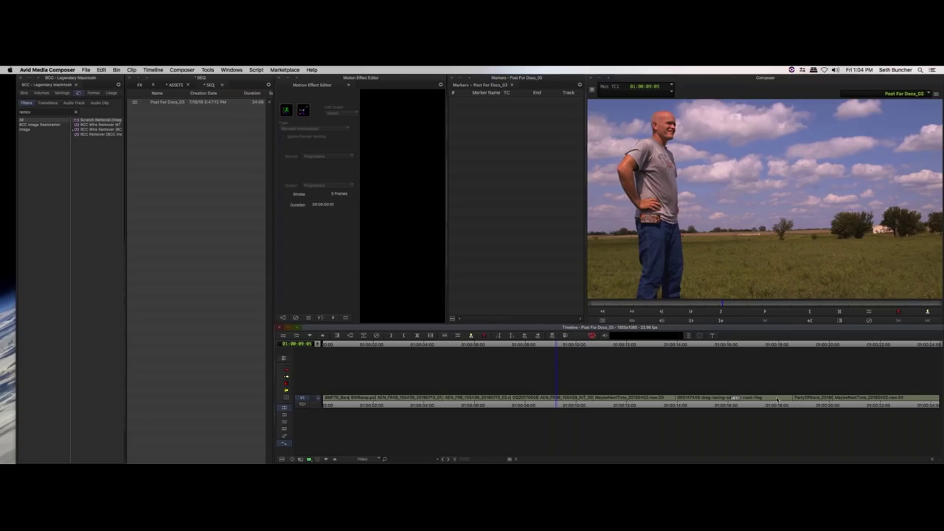
left_click(805, 402)
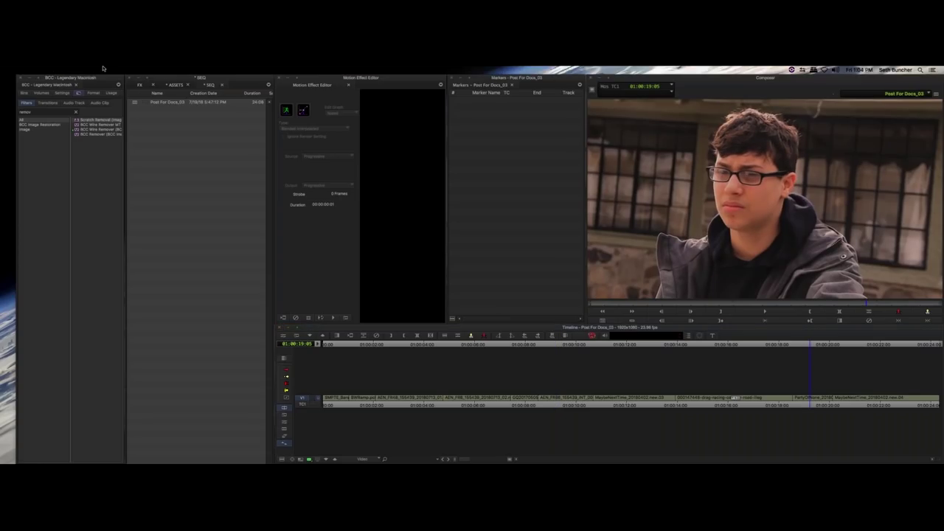
left_click(34, 69)
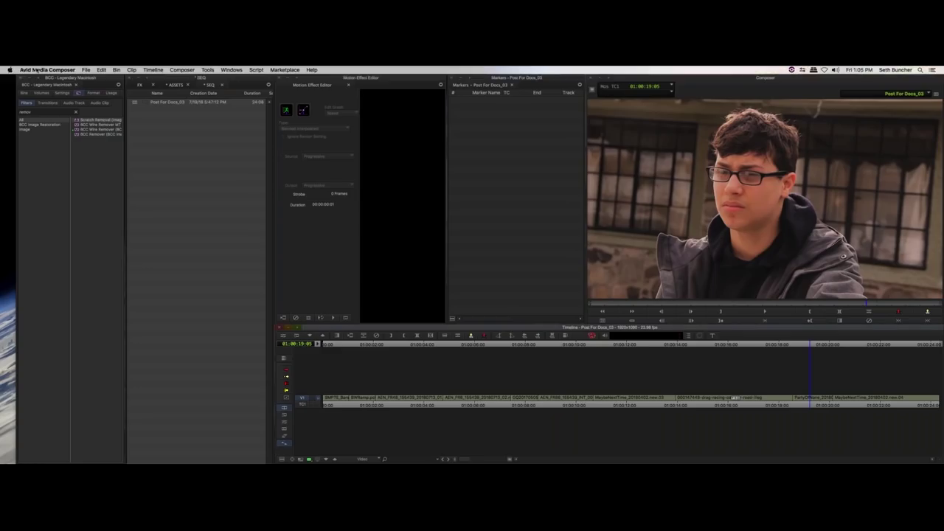
left_click(486, 405)
left_click(492, 405)
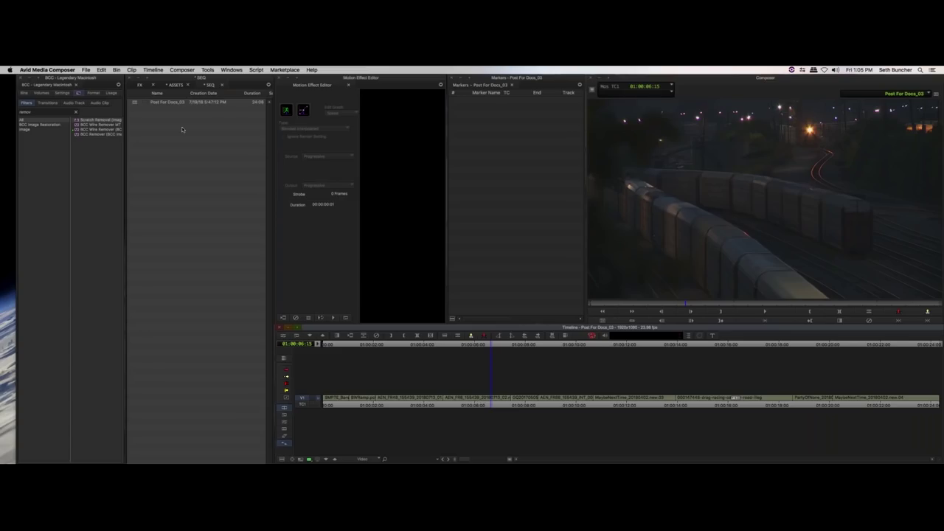
- View the Media Composer version information, then close it
left_click(48, 70)
left_click(44, 78)
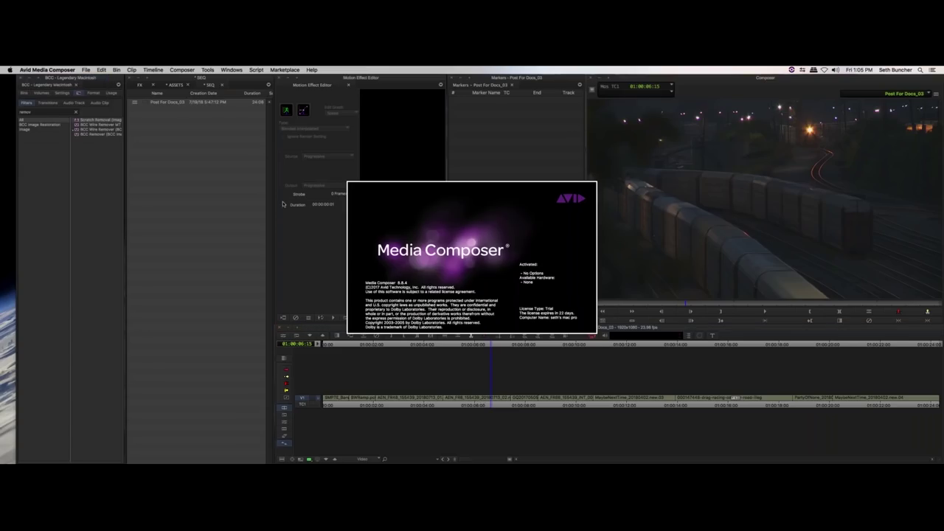
left_click(414, 232)
- Examine the train yard clip and the chain-link fence clip for stuck or dead pixels
left_click(498, 404)
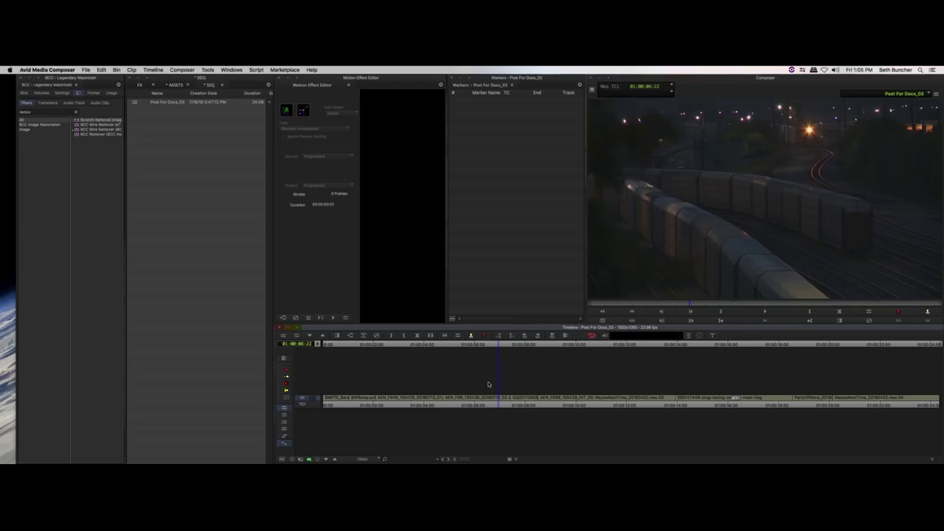
left_click(473, 404)
left_click(491, 405)
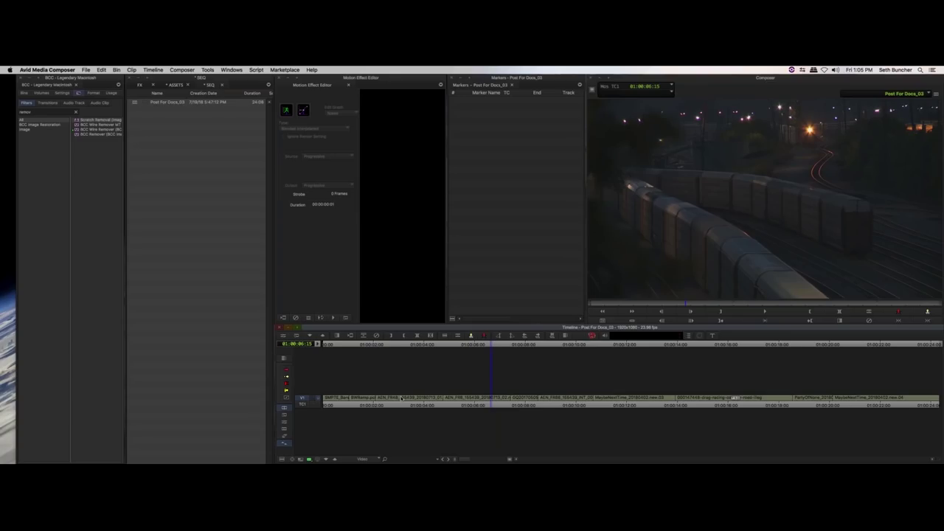
left_click(431, 404)
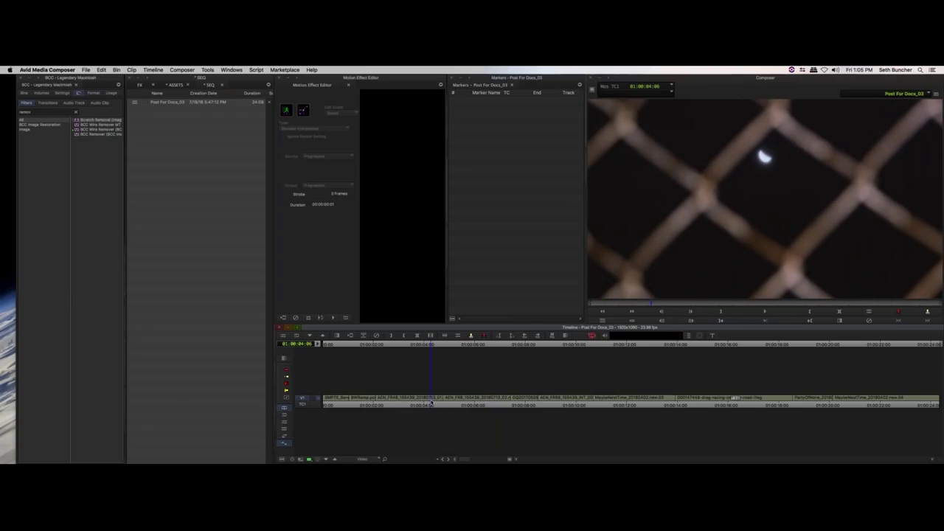
left_click_drag(431, 404, 429, 404)
key("space")
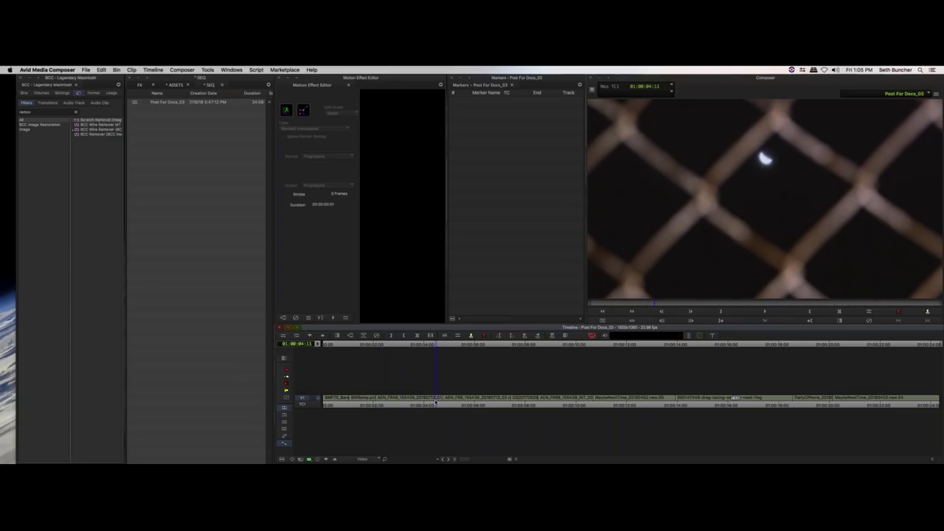
left_click(409, 402)
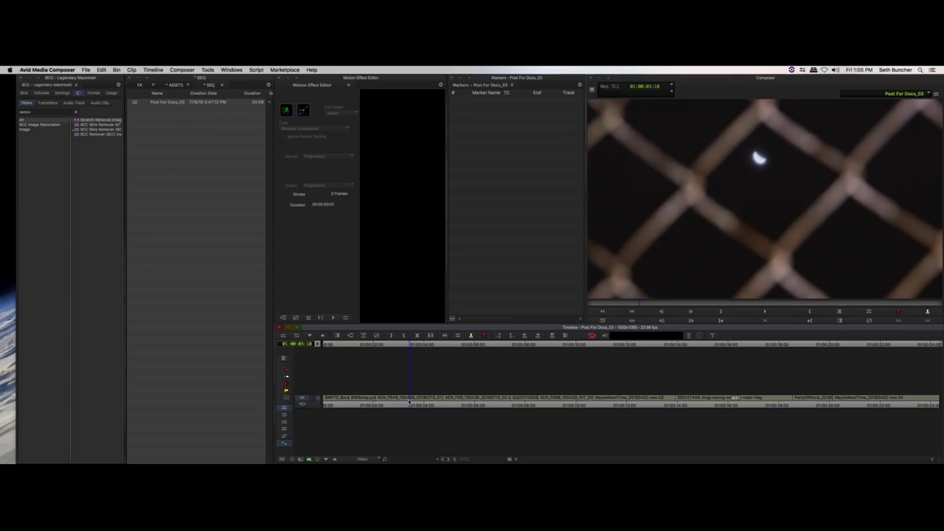
left_click_drag(409, 401, 397, 402)
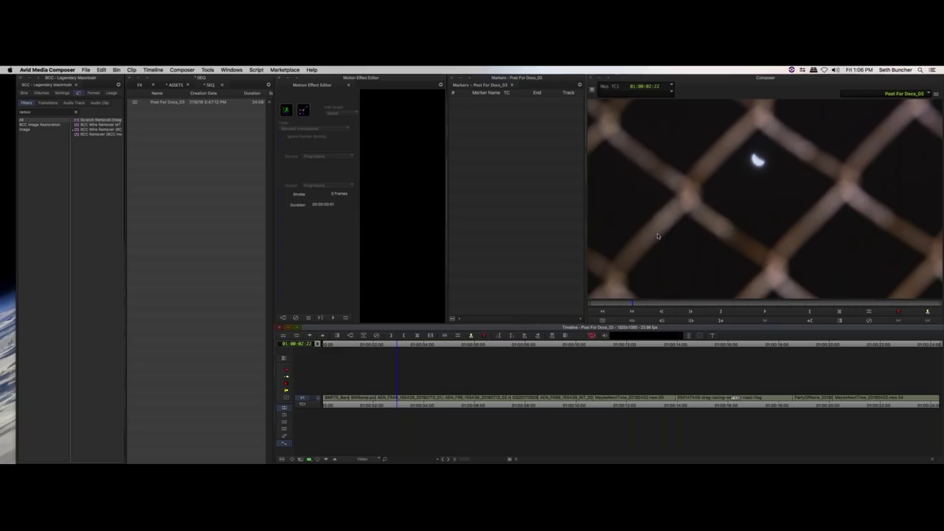
left_click(399, 405)
left_click_drag(398, 404, 417, 405)
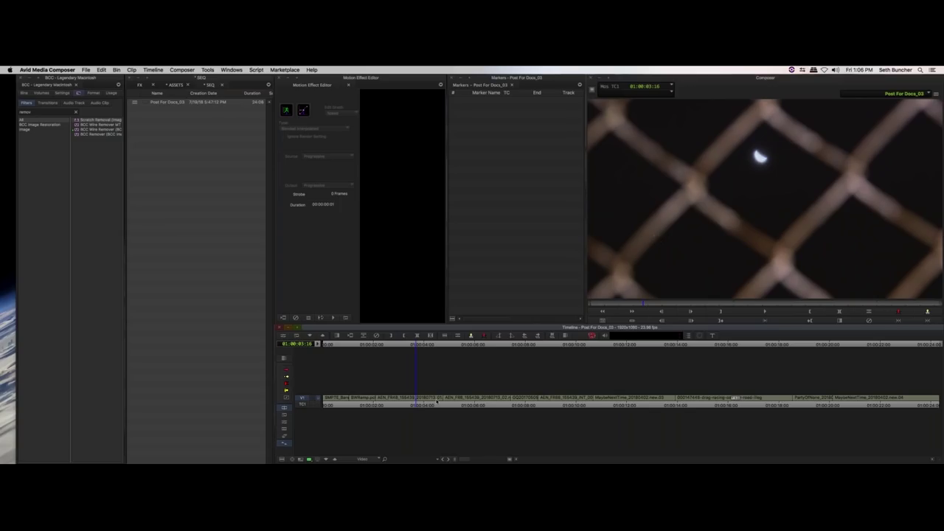
left_click_drag(399, 405, 415, 406)
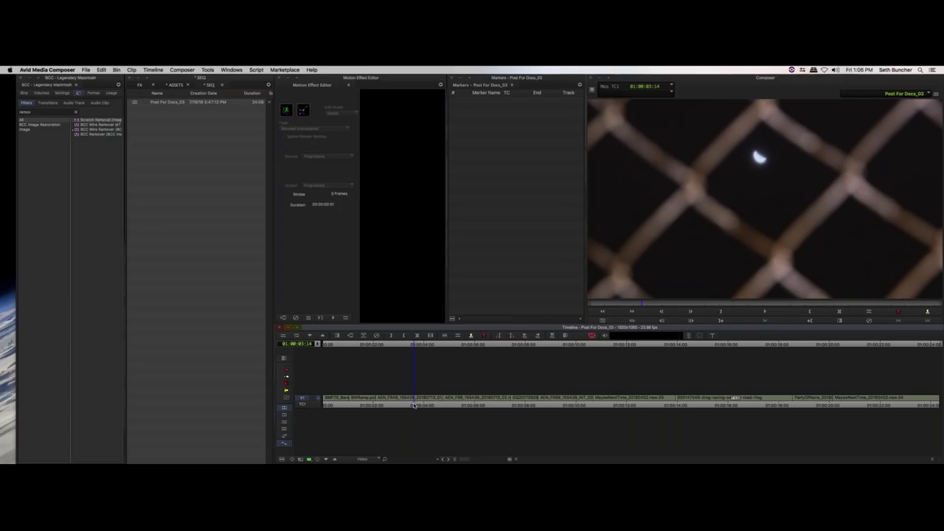
- Clear the effect search and apply BCC Pixel Fixer from BCC Image Restoration to the chain-link fence clip
left_click(75, 112)
left_click(42, 153)
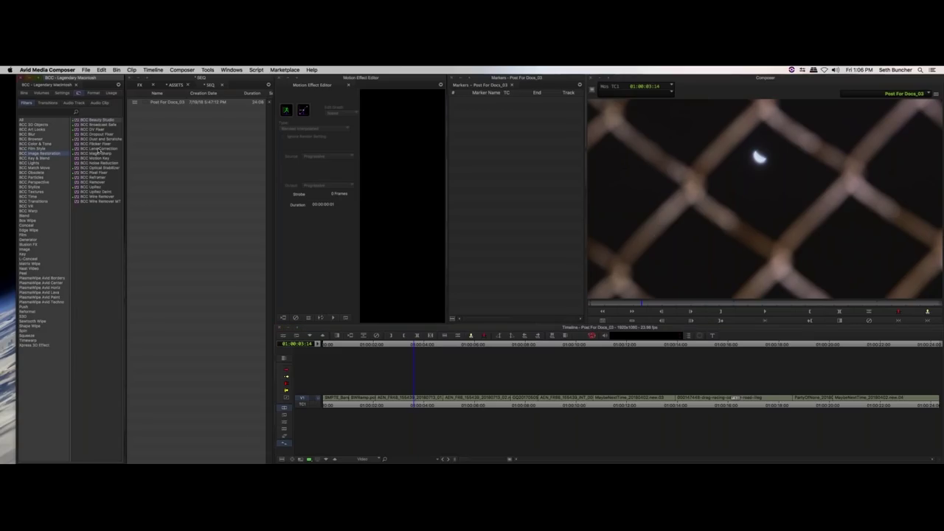
left_click(96, 144)
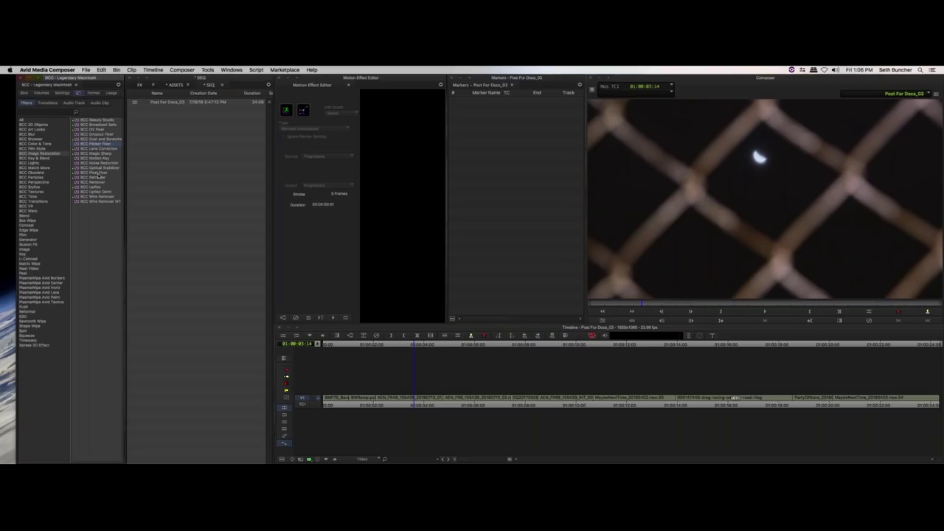
left_click(99, 175)
left_click(414, 399)
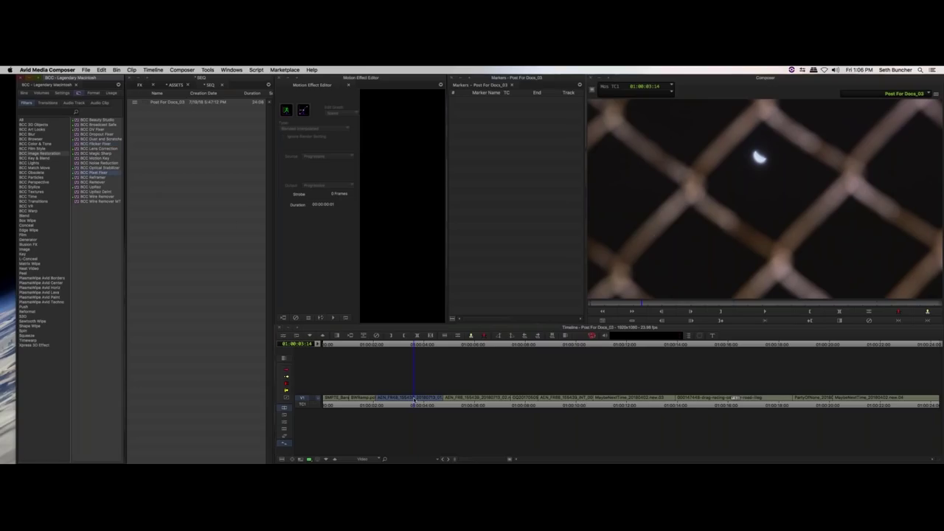
left_click_drag(99, 174, 414, 399)
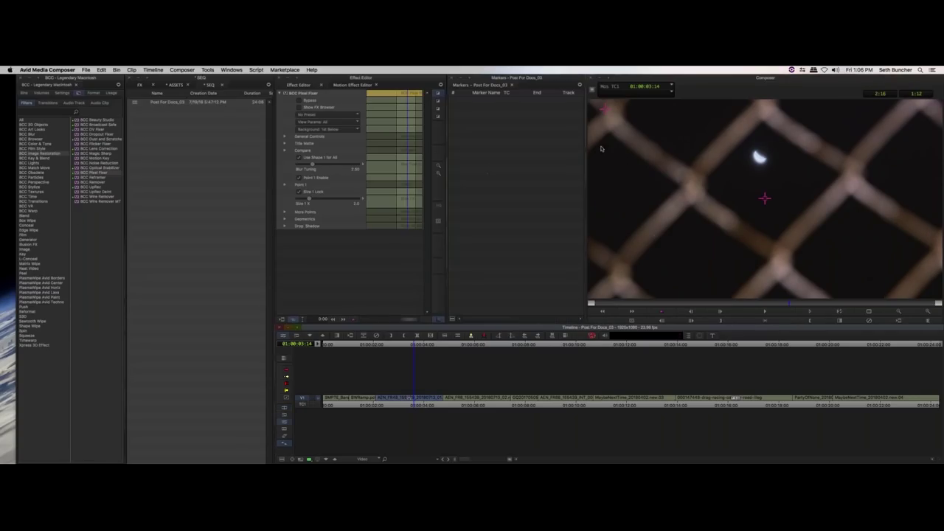
- Place the Pixel Fixer's Point 1 precisely over the bad pixel on the lower-left fence wire
left_click(606, 111)
left_click_drag(606, 110, 651, 233)
left_click(654, 236)
key("super+l")
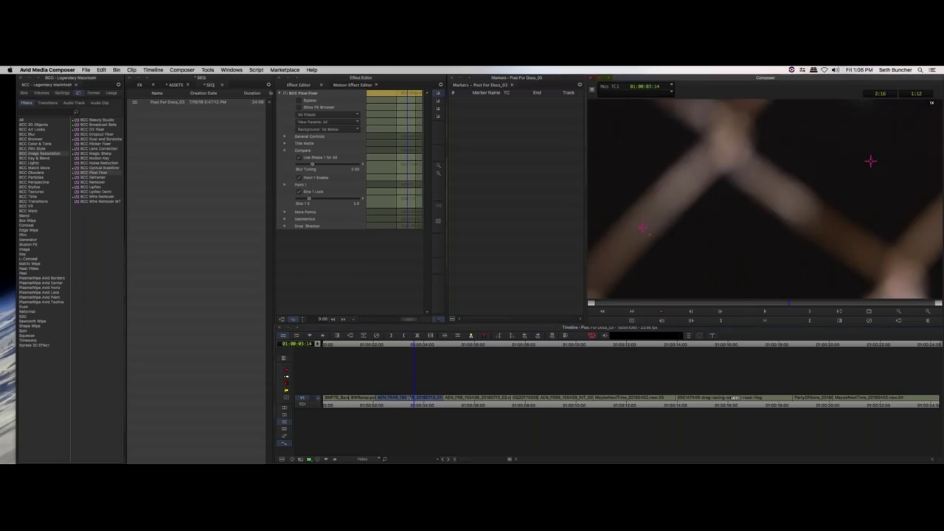
key("super+l")
left_click_drag(665, 234, 759, 185)
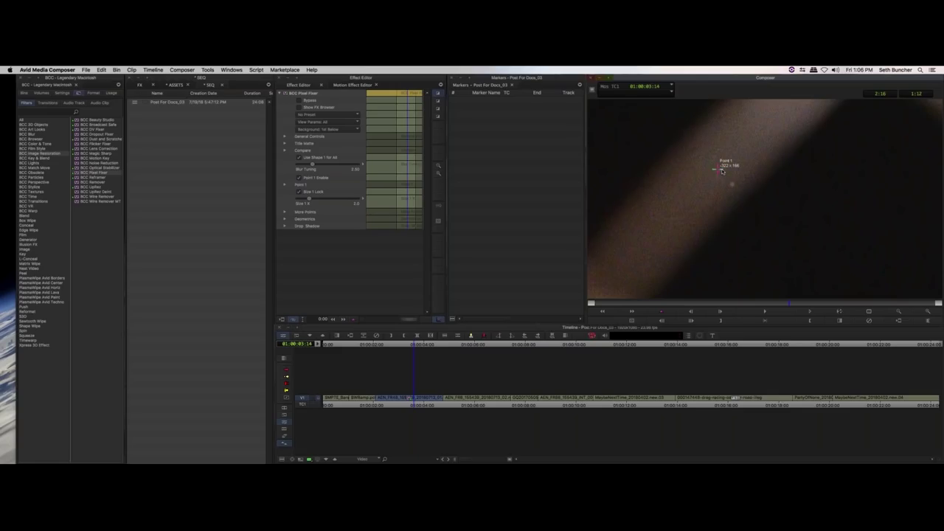
mouse_move(721, 171)
left_mouse_down()
mouse_move(736, 170)
mouse_move(729, 180)
left_mouse_up()
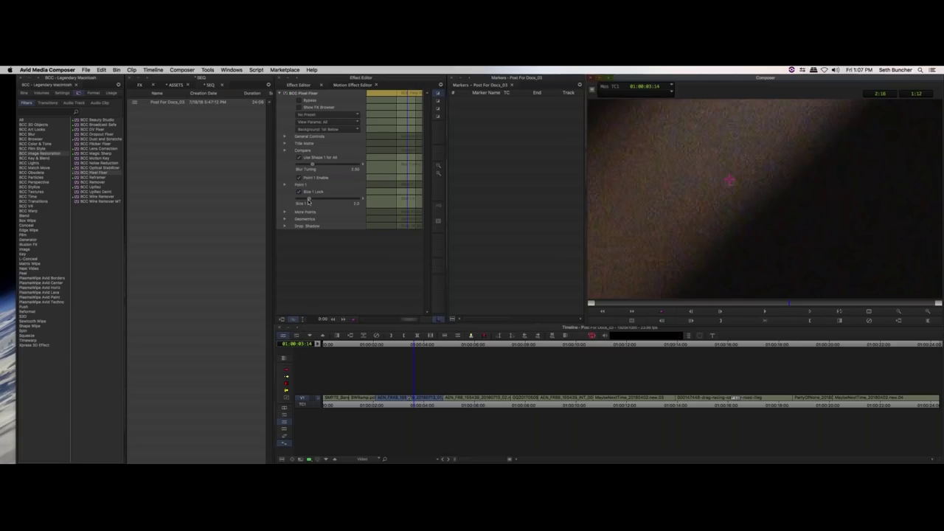
- Increase the Pixel Fixer's Point 1 size slightly so it covers the bad pixel
left_click(308, 200)
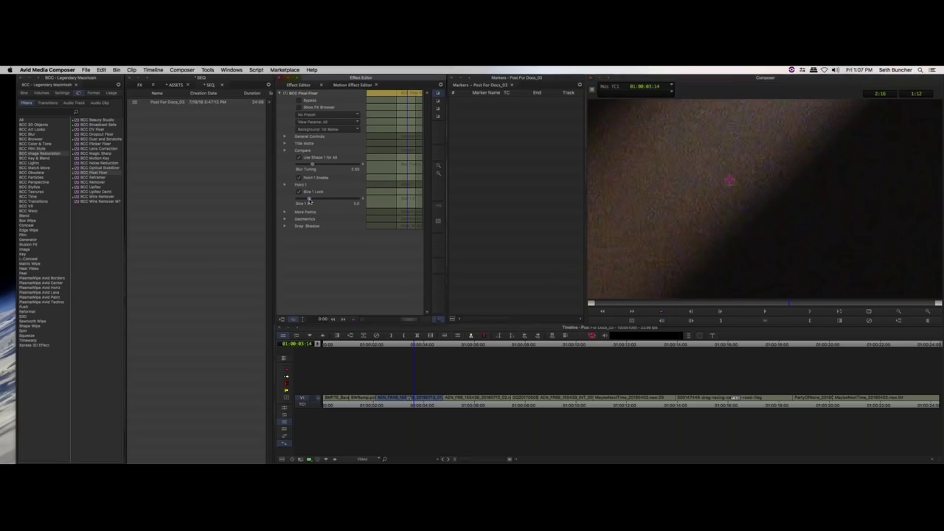
left_click_drag(308, 201, 311, 200)
left_click(728, 180)
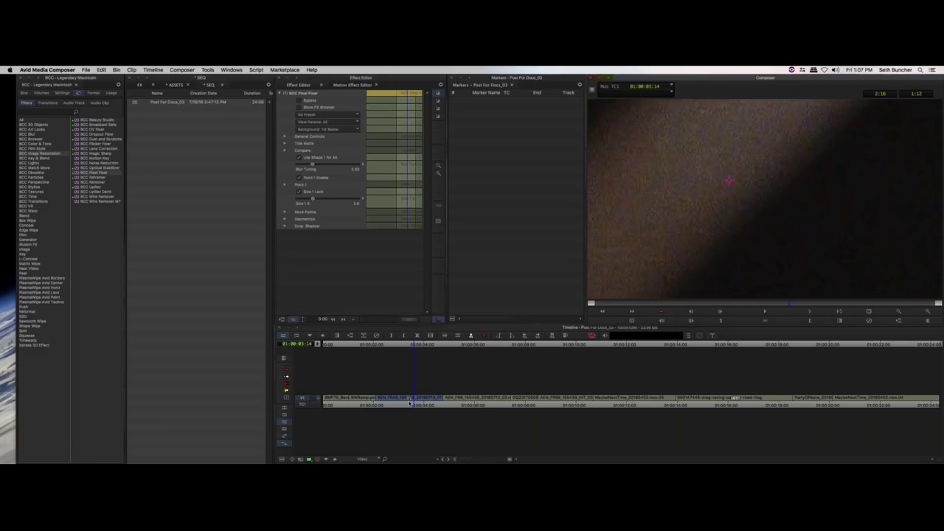
- Play and scrub the fence clip from its start, enlarged and at full frame, to check the pixel repair
left_click(378, 404)
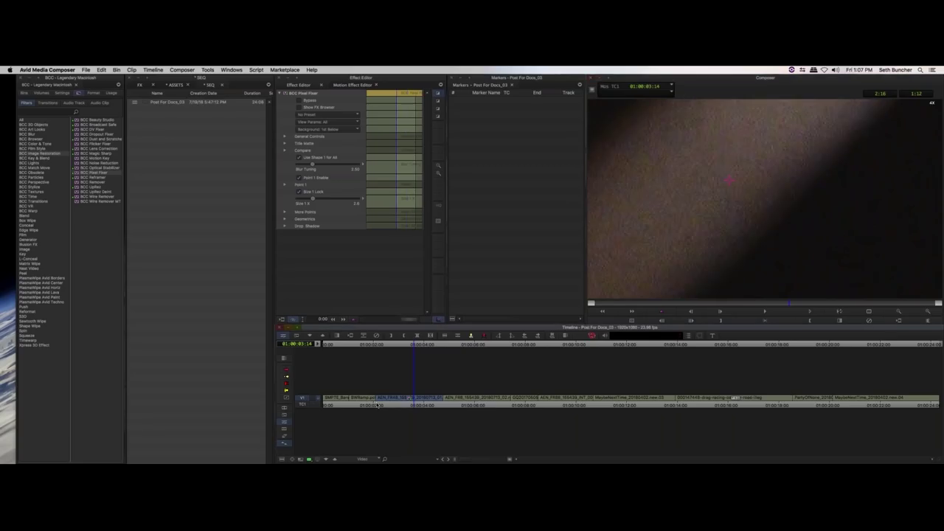
left_click(378, 405)
key("space")
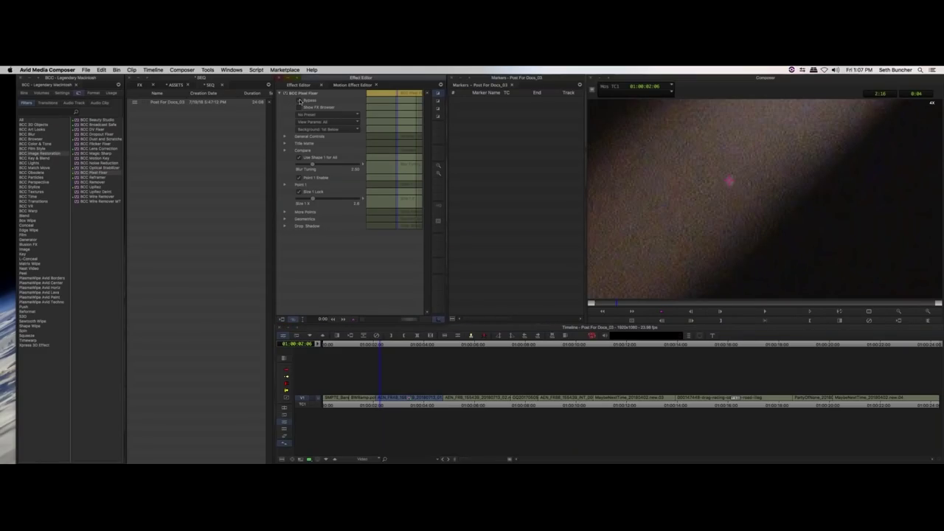
left_click(899, 313)
left_click(899, 312)
left_click(899, 312)
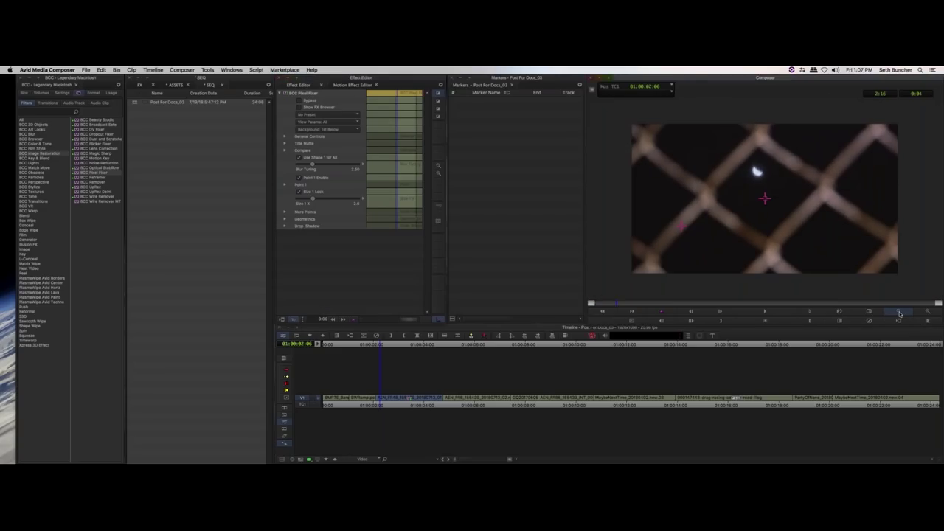
left_click(839, 311)
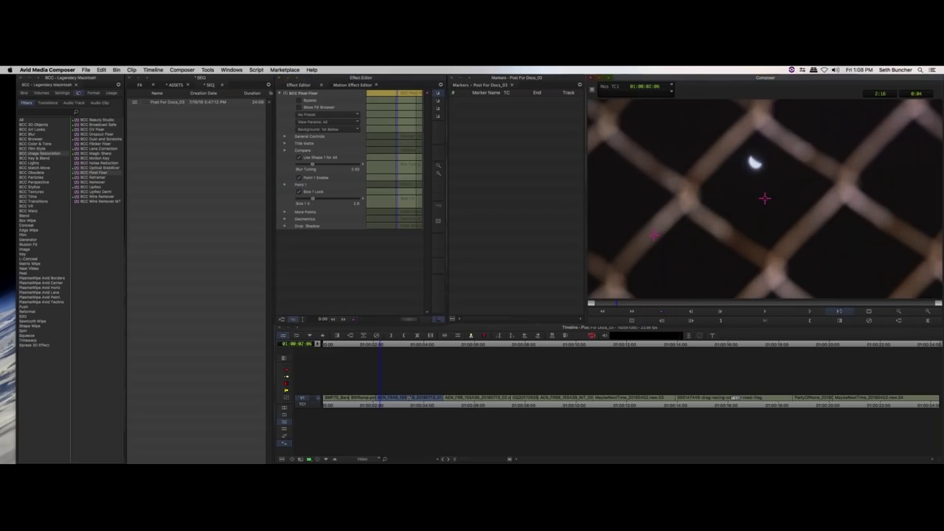
left_click_drag(622, 305, 633, 305)
left_click(626, 304)
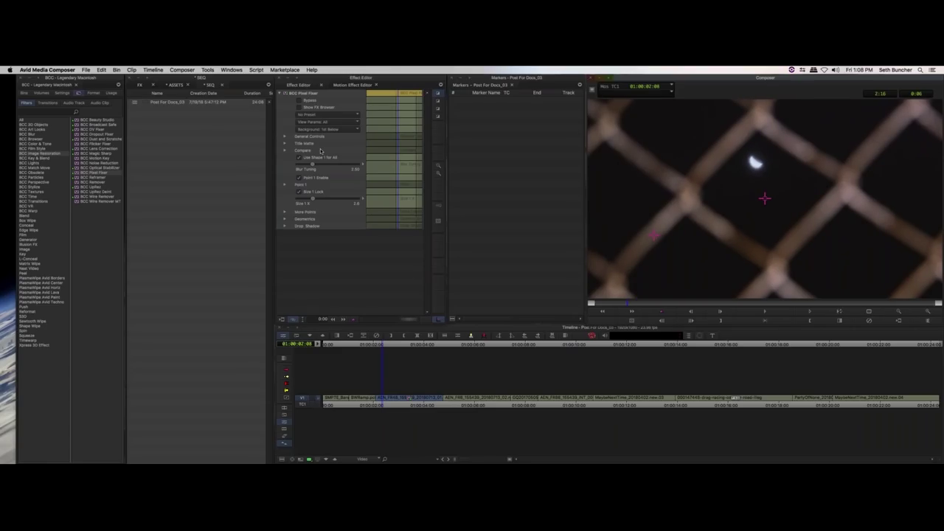
- Save the adjusted BCC Pixel Fixer effect as a template in the SEQ bin
left_click(336, 115)
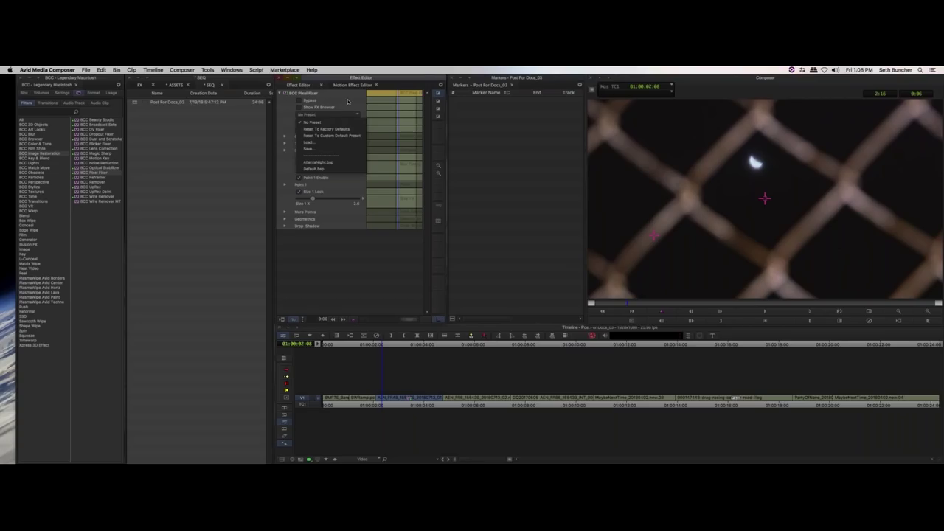
left_click(348, 102)
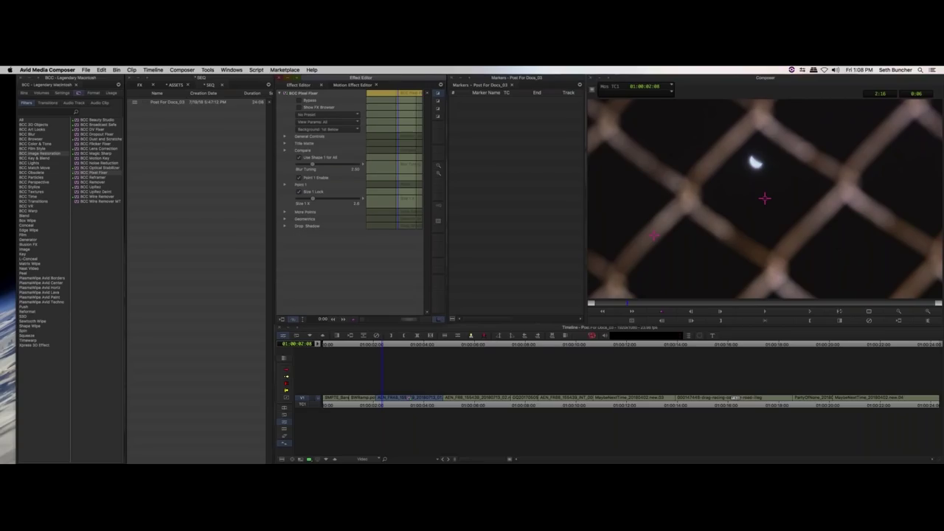
left_click(390, 404)
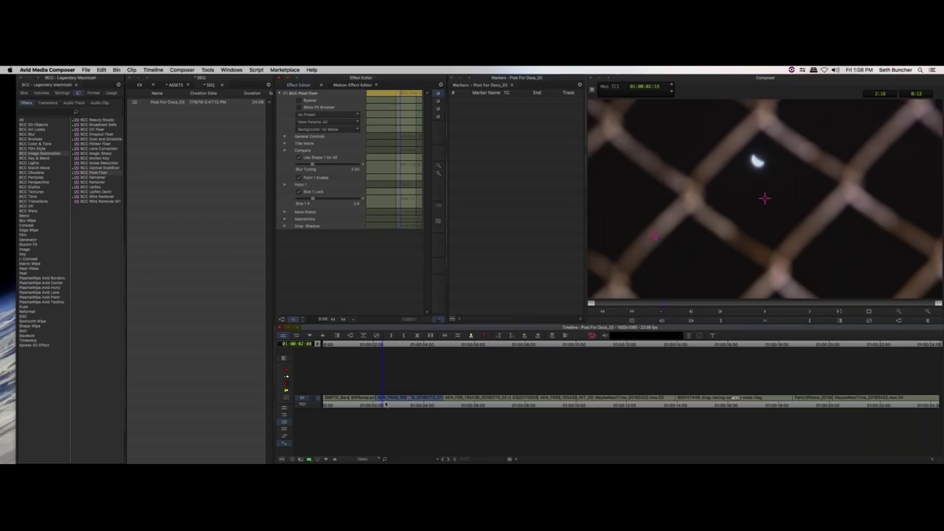
left_click(390, 404)
key("F11")
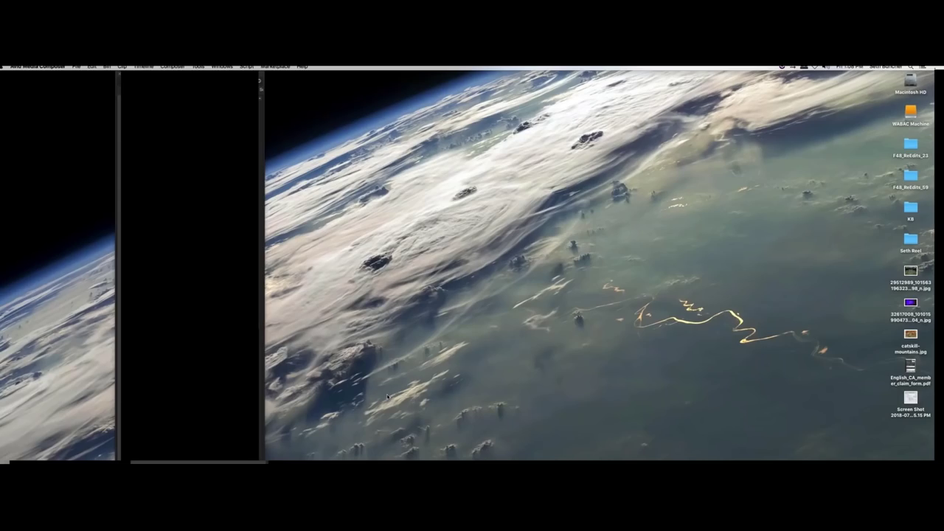
key("F11")
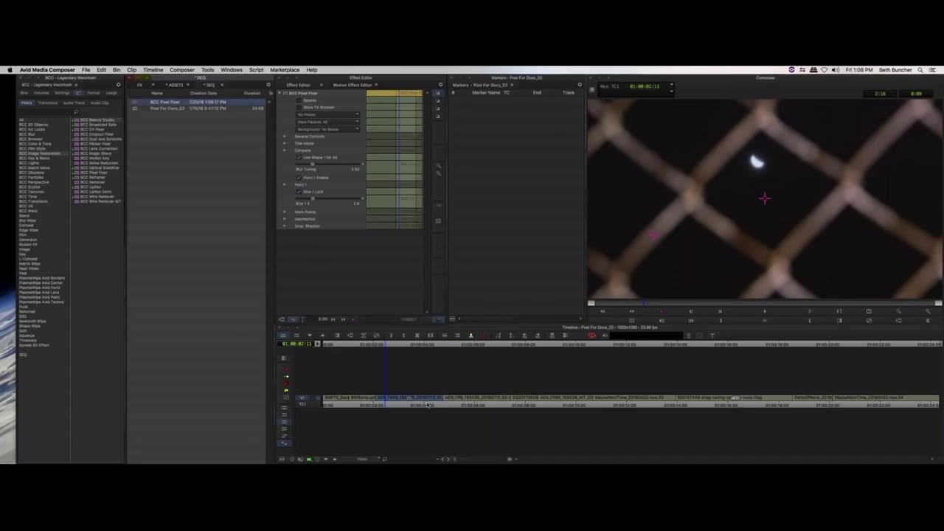
- Play the start of the train yard clip to check it for bad pixels
left_click(429, 404)
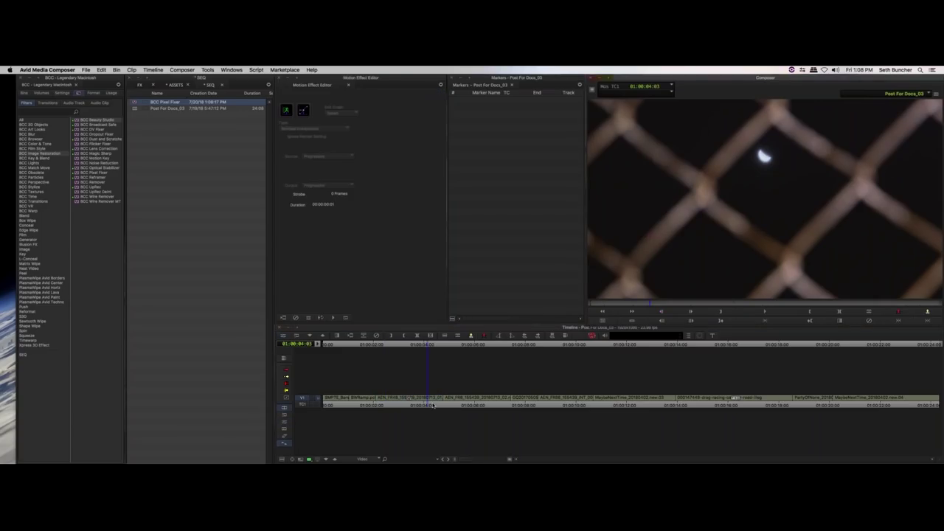
left_click(457, 405)
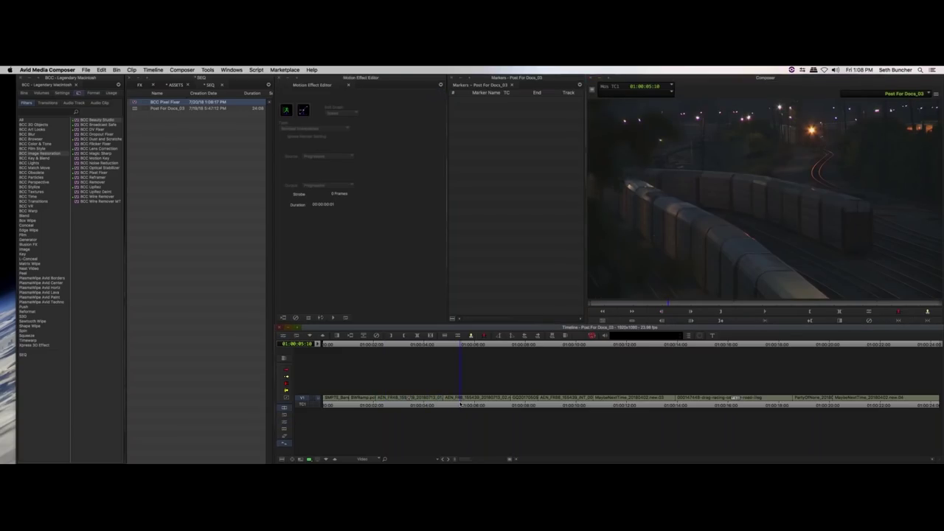
left_click(450, 404)
key("space")
key("space")
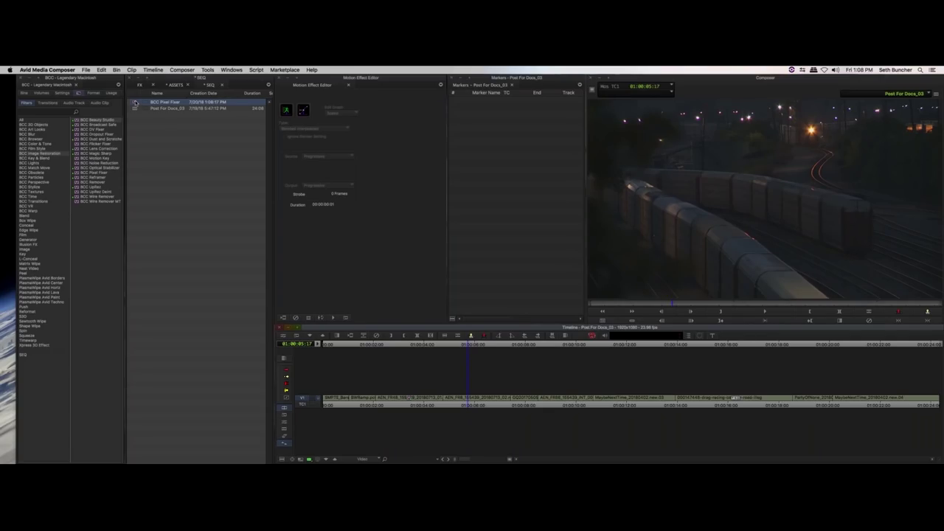
left_click(176, 124)
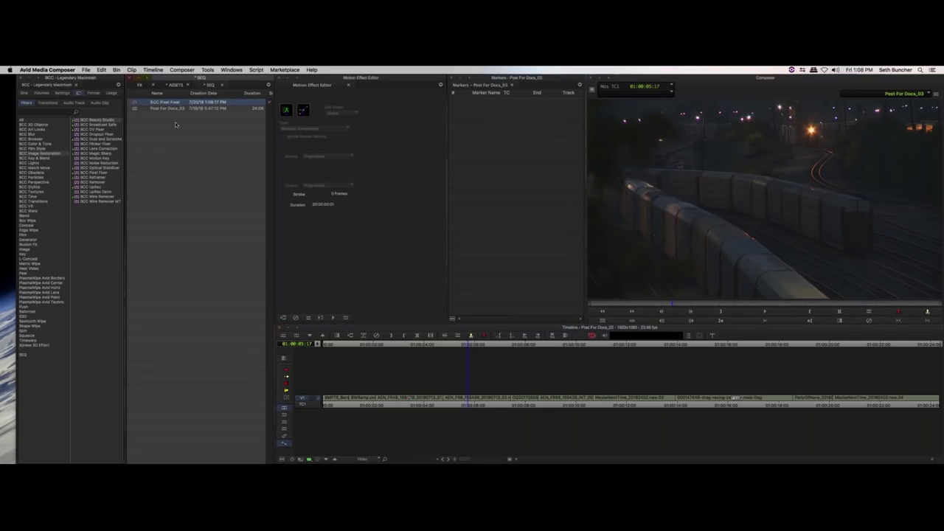
- Apply the saved BCC Pixel Fixer template to the train yard clip and compare its frames with the repaired fence clip
left_click_drag(175, 122, 476, 399)
left_click(456, 404)
left_click(385, 403)
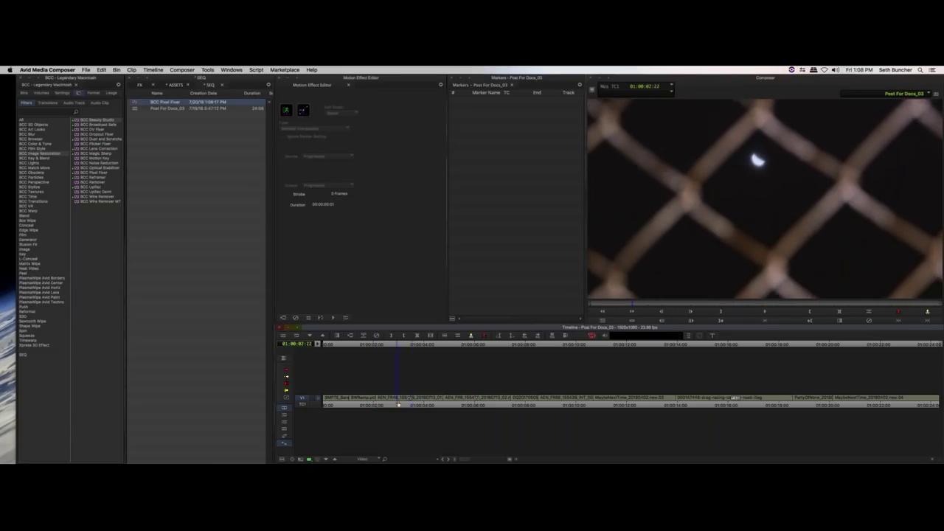
- Play and scrub the clip of the man in sunglasses from its start to inspect its exposure change
left_click_drag(456, 407, 514, 404)
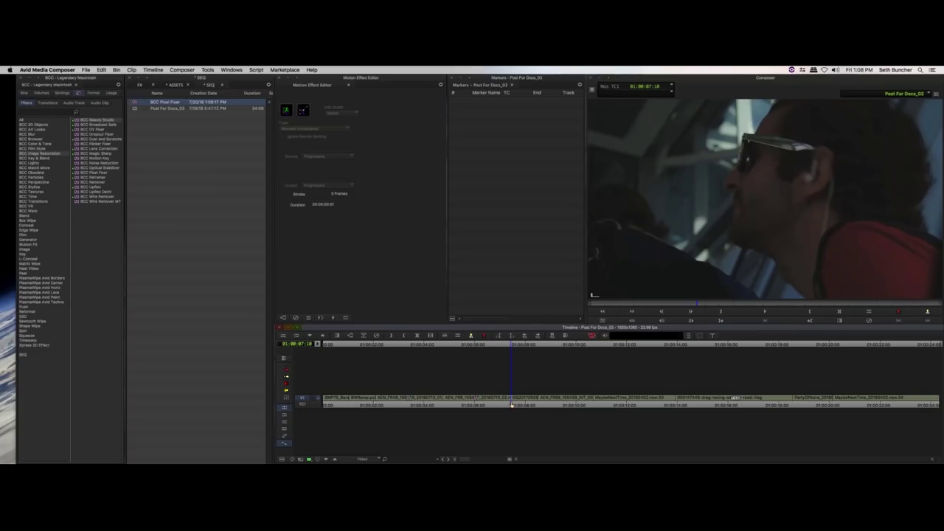
key("space")
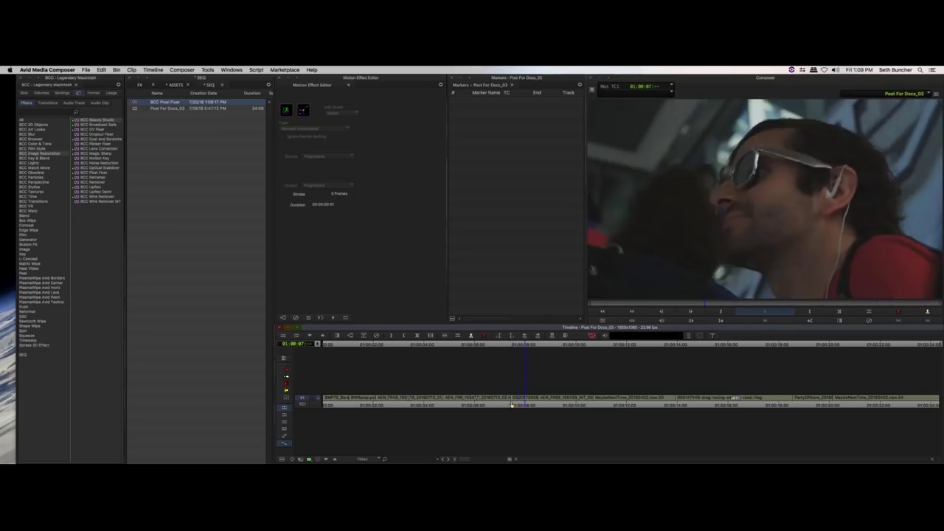
left_click(511, 405)
key("space")
left_click(512, 405)
left_click_drag(512, 405, 519, 404)
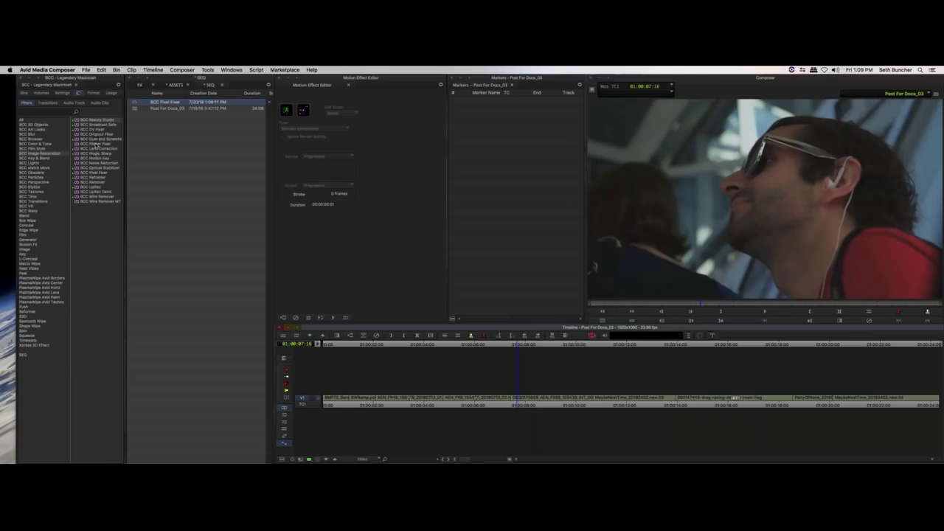
- Try BCC Flicker Fixer on the sunglasses clip and play it from its start to check the flicker
left_click(96, 145)
left_click(519, 398)
left_click_drag(520, 404, 517, 399)
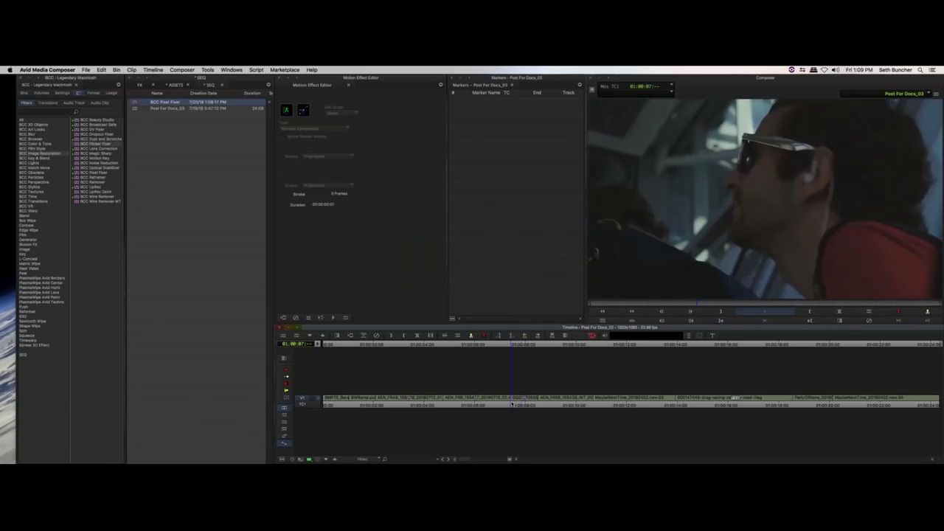
left_click(510, 404)
key("space")
key("space")
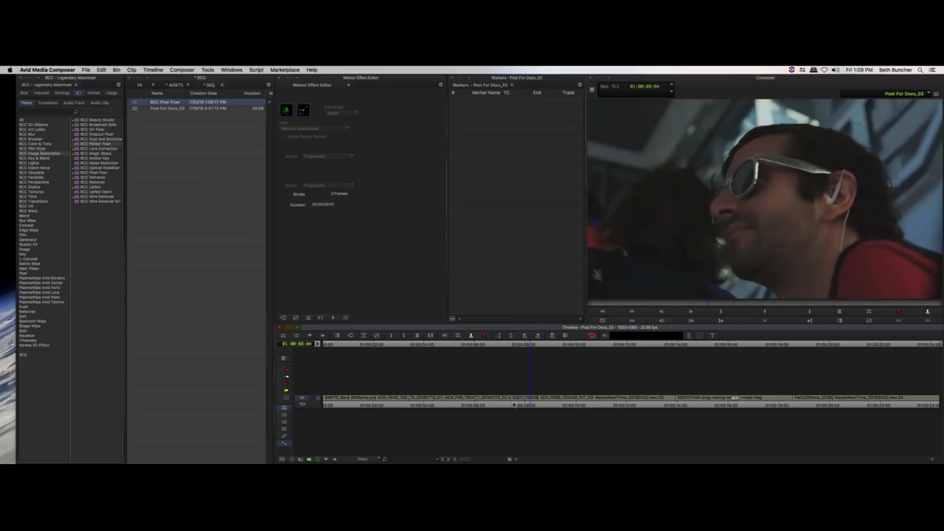
left_click_drag(514, 405, 522, 404)
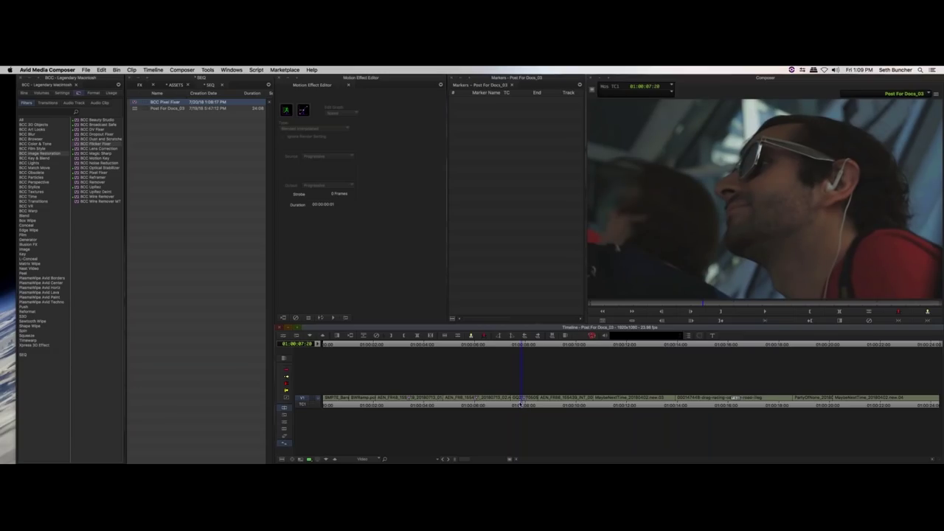
- Remove the BCC Flicker Fixer effect from the sunglasses clip
key("shift+a")
left_click(523, 398)
key("super+bracketright")
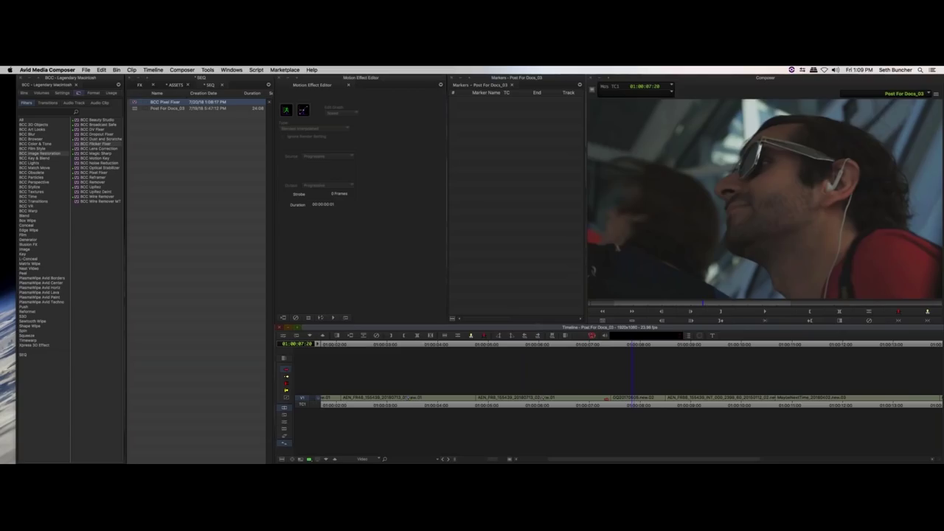
- Find the frame where the sunglasses clip's brightness changes and split the clip there, at 01:00:07:16
left_click(613, 404)
left_click_drag(613, 404, 627, 395)
key("Left")
key("Left")
key("Right")
key("Left")
key("Right")
key("Left")
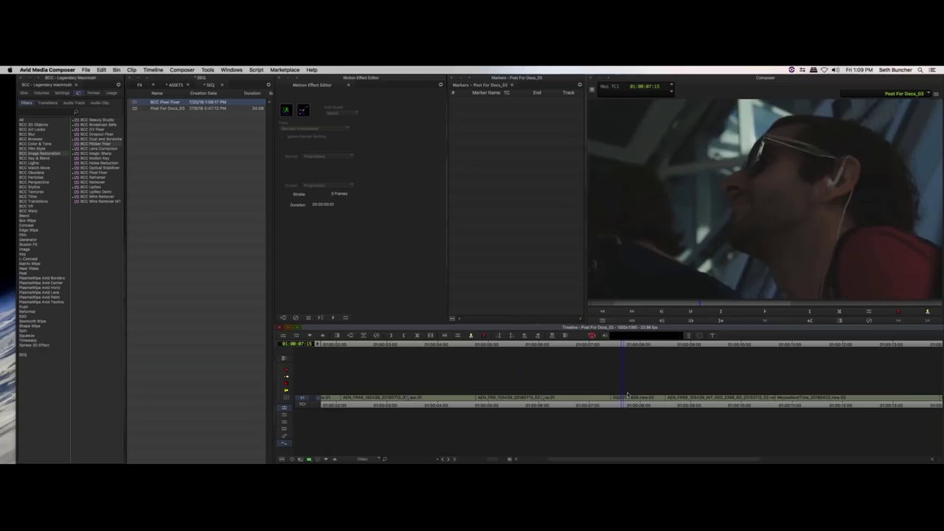
left_click_drag(625, 395, 627, 395)
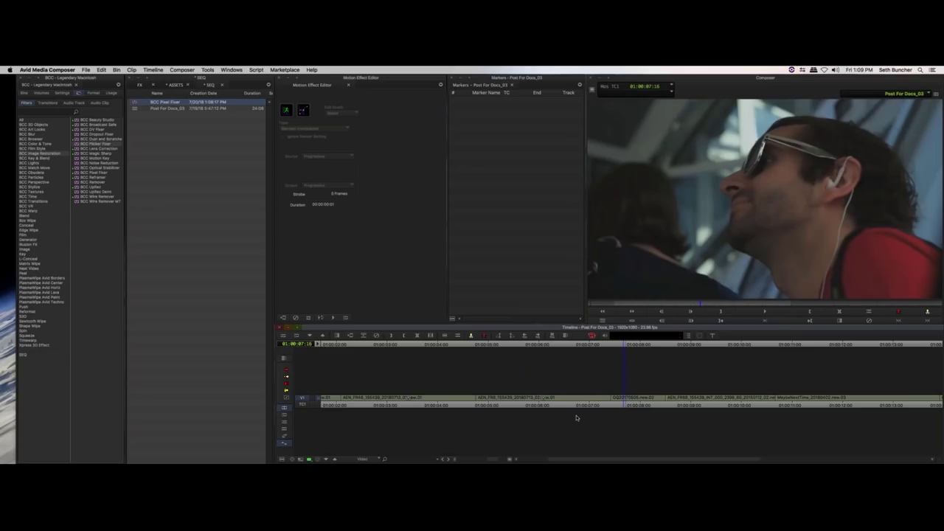
key("h")
- In colour correction, sample the man's face in the first segment as the colour to change and in the second segment as the target
left_click(640, 404)
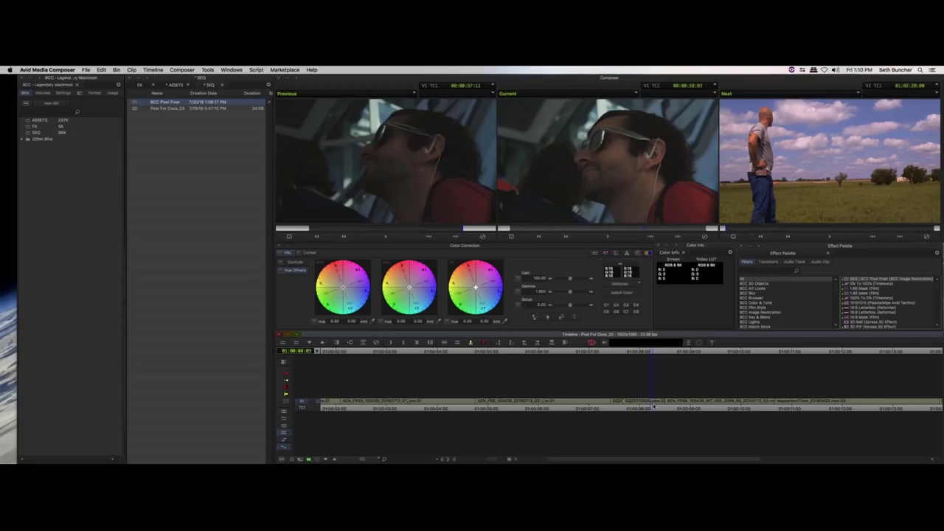
mouse_move(652, 405)
left_mouse_down()
mouse_move(615, 405)
mouse_move(647, 408)
left_mouse_up()
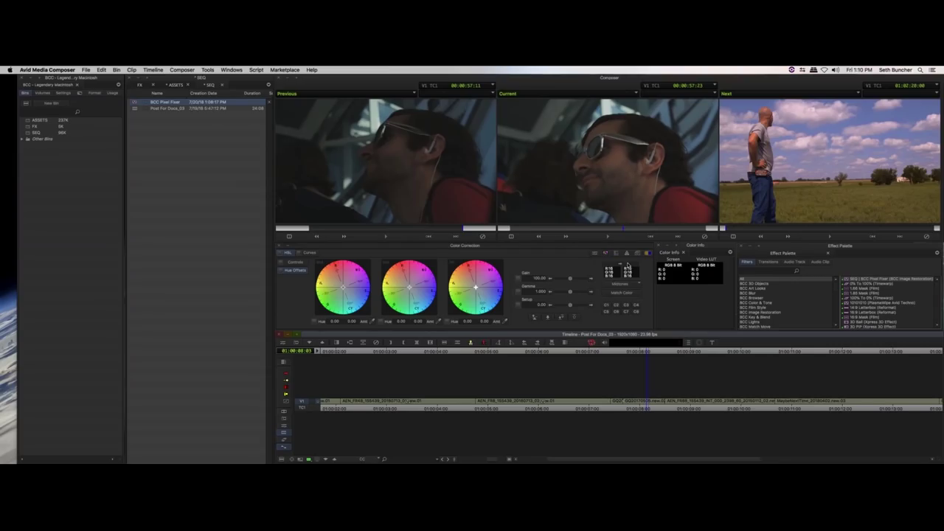
left_click(616, 406)
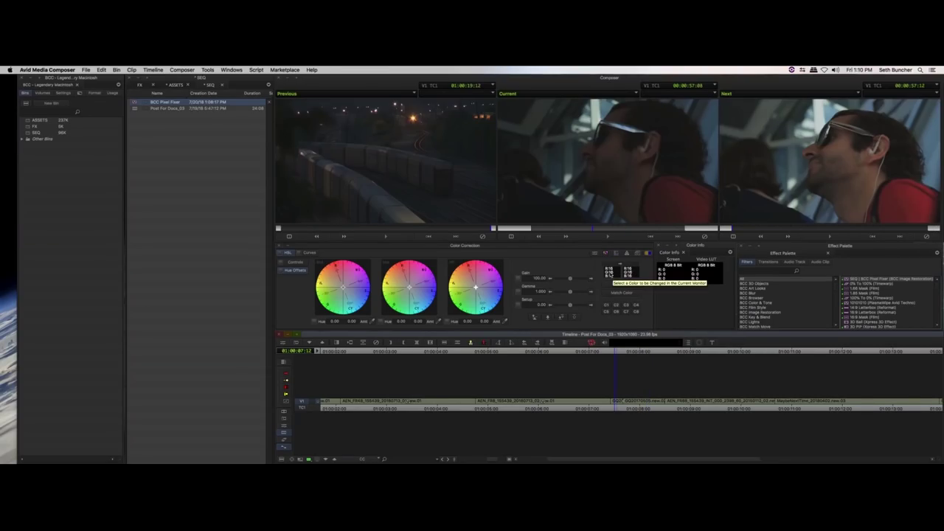
left_click_drag(610, 273, 610, 148)
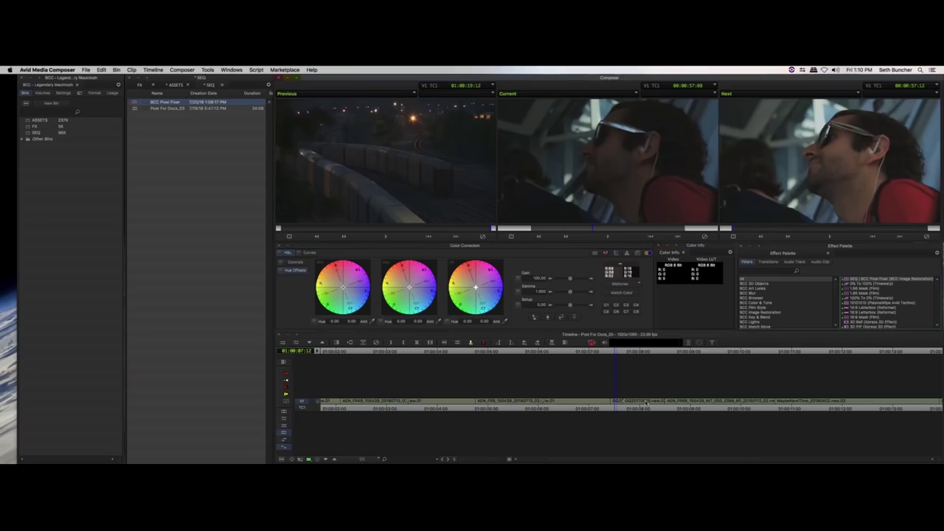
key("Down")
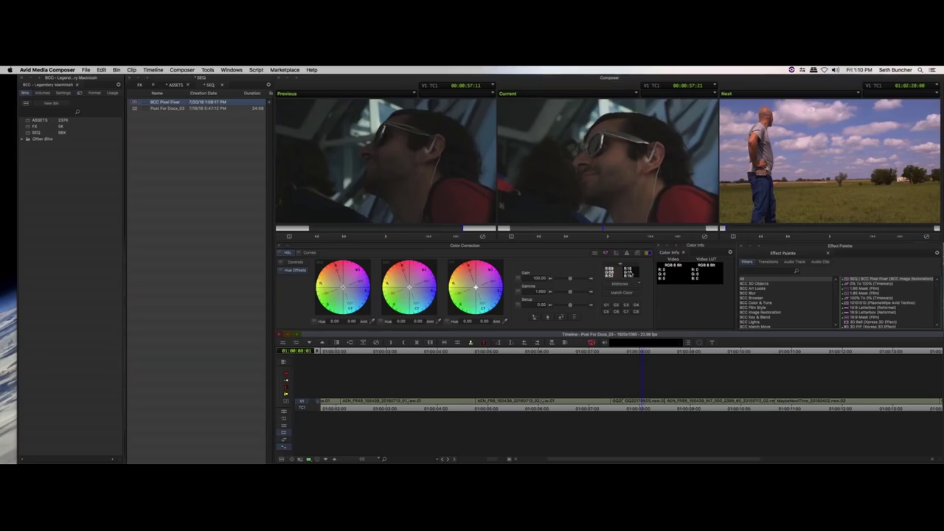
left_click_drag(630, 273, 612, 158)
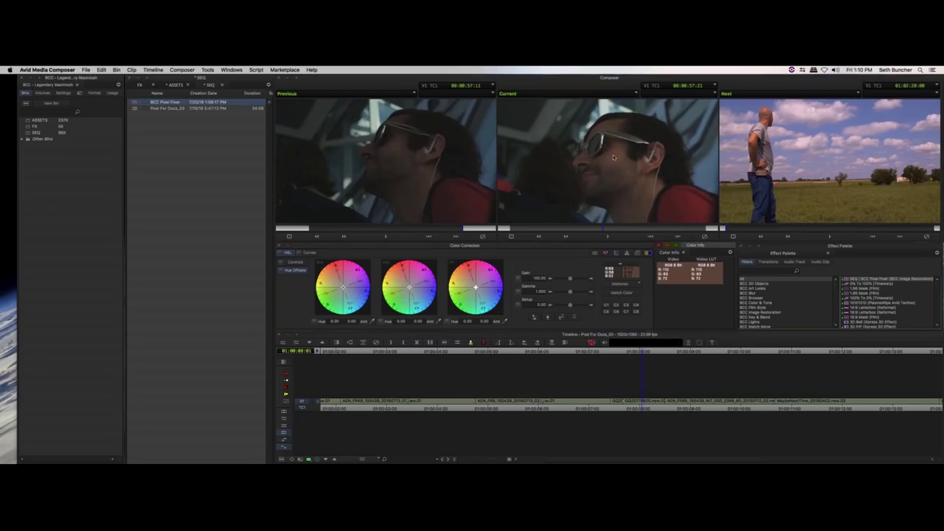
- Match the first segment's colour to the sampled target with R+G+B curves and lower its blacks slightly on the master curve
left_click(309, 253)
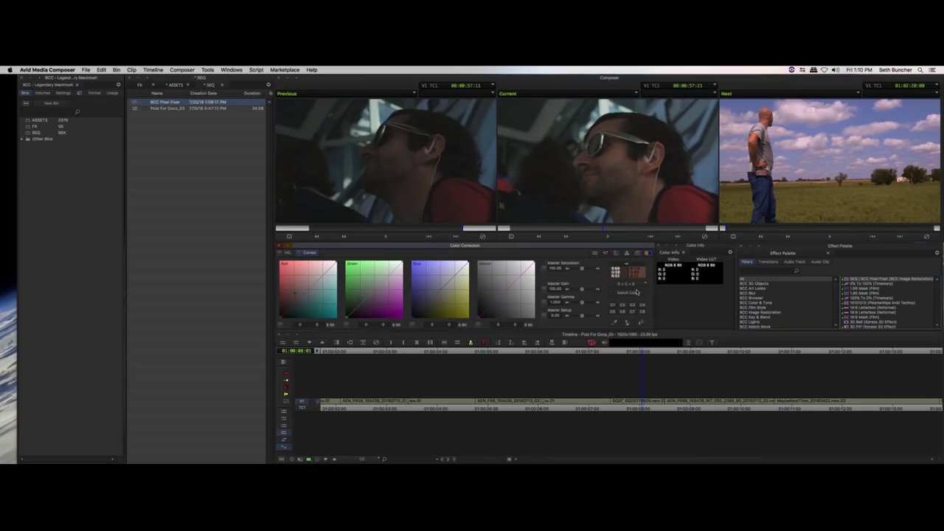
left_click(634, 292)
left_click(651, 301)
left_click(617, 403)
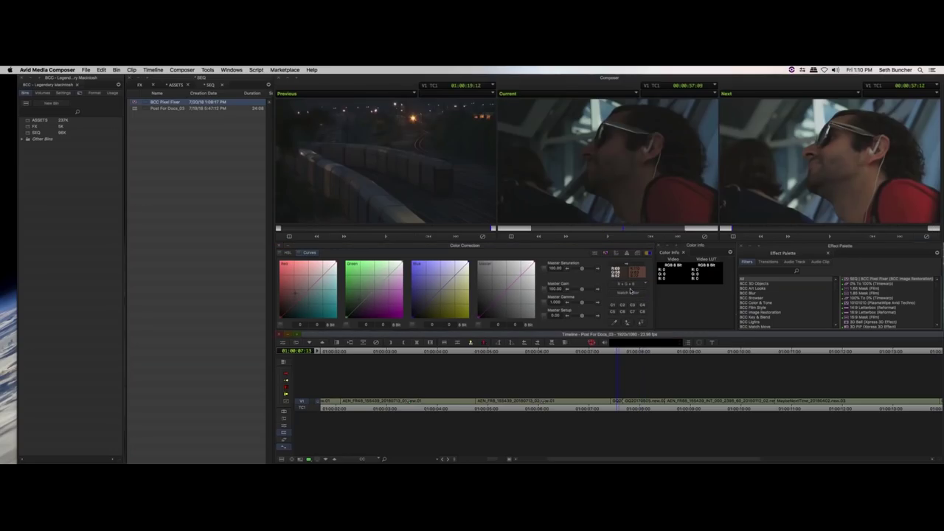
left_click(631, 295)
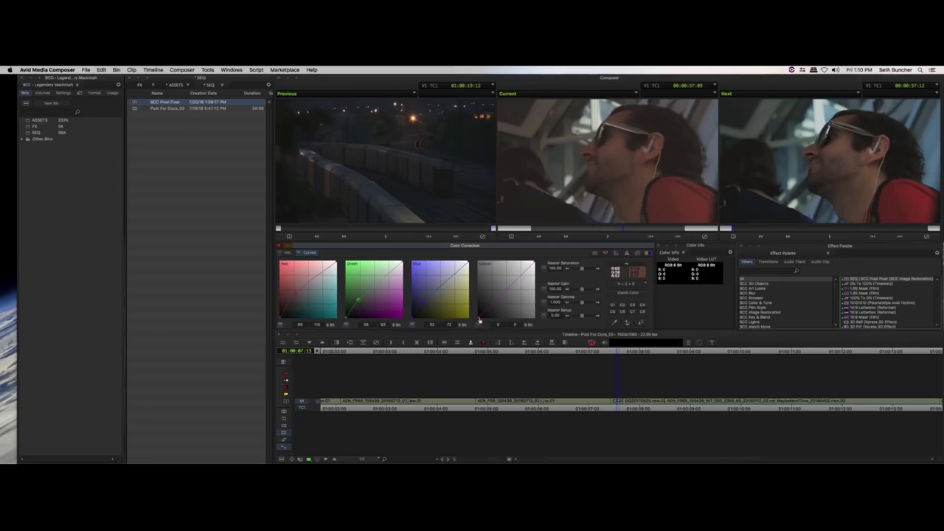
left_click_drag(479, 320, 481, 318)
left_click(627, 406)
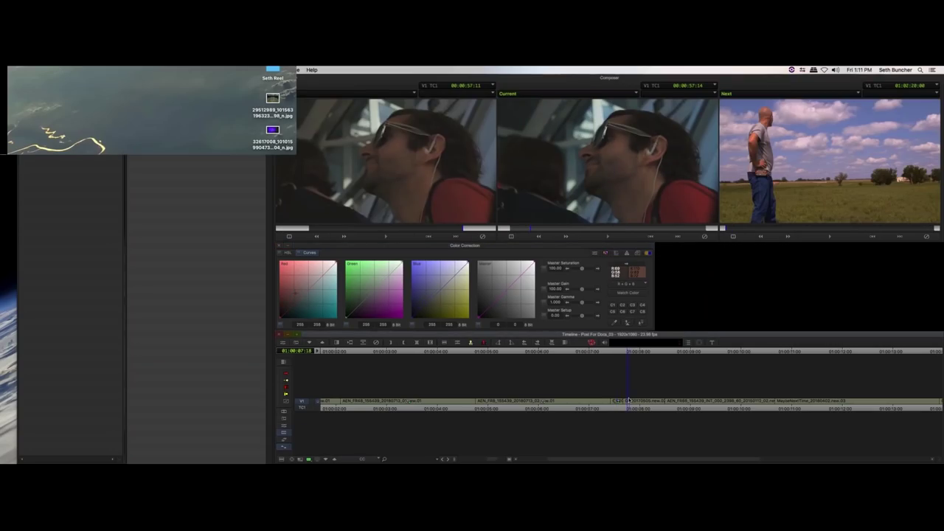
- Return to the editing workspace and apply BCC Flicker Fixer across both segments of the sunglasses clip
key("shift+F9")
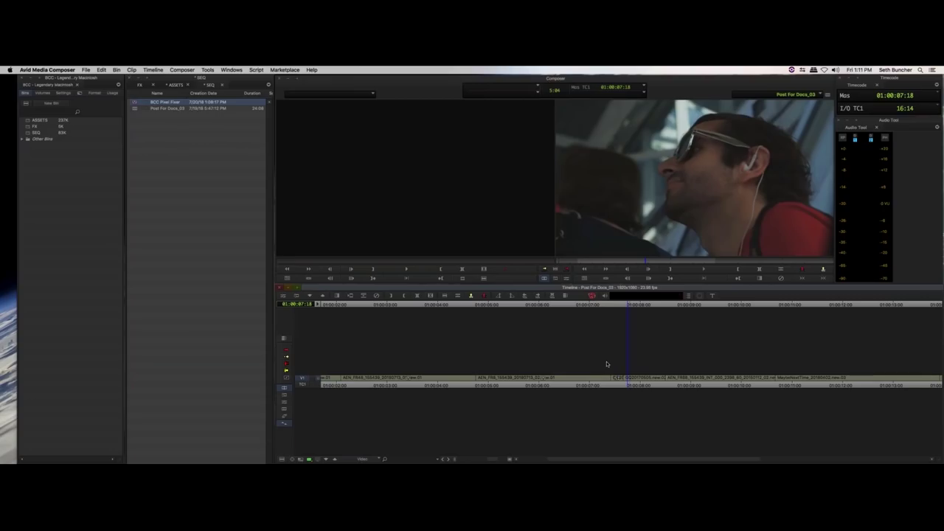
left_click_drag(598, 352, 682, 391)
left_click(79, 92)
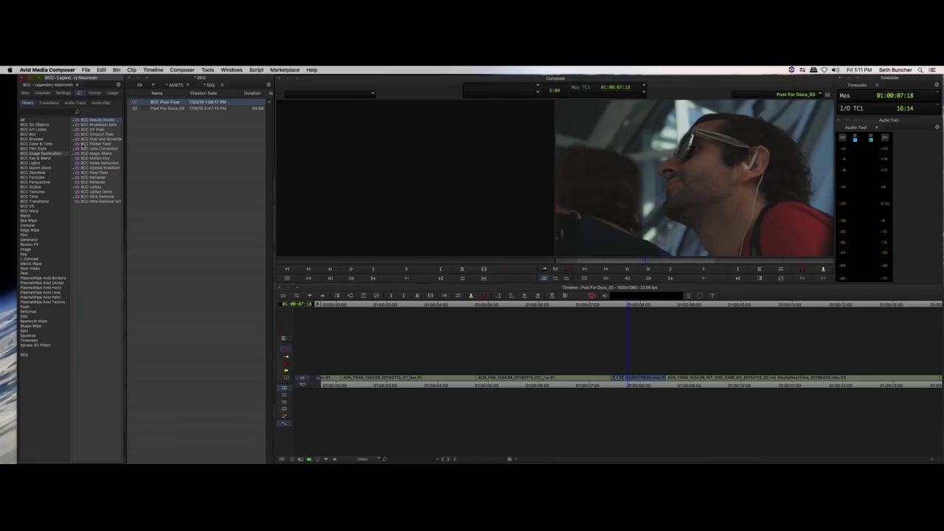
left_click(78, 144)
- Play the sunglasses clip repeatedly from its start to check the brightness transition across the former split
left_click(621, 384)
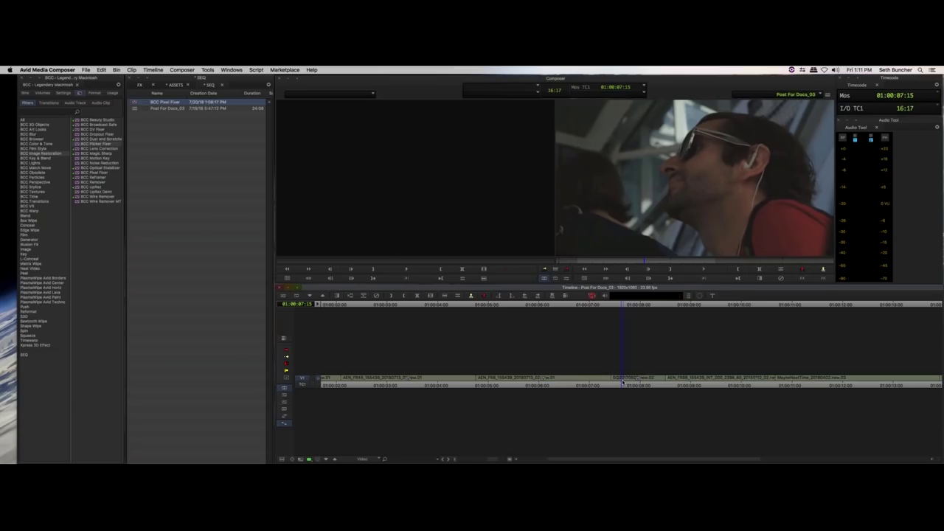
left_click(612, 384)
key("space")
key("space")
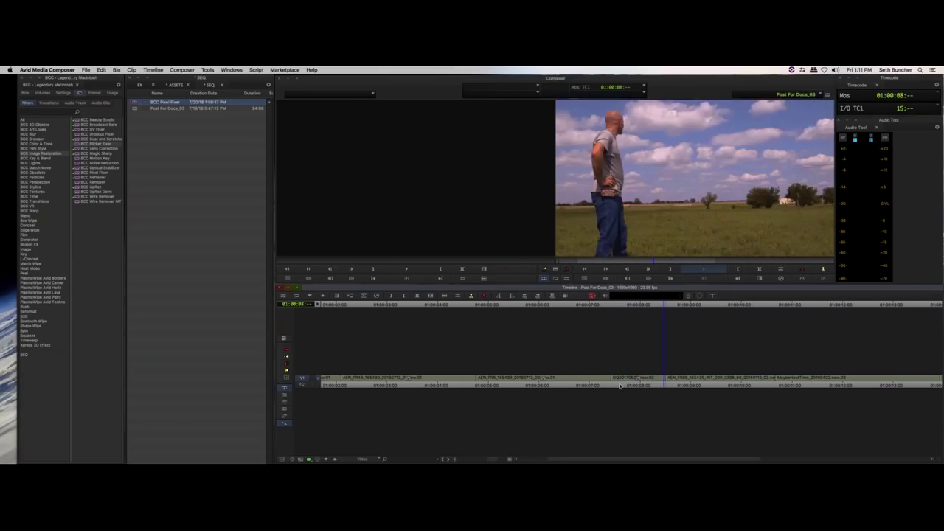
left_click(614, 384)
key("space")
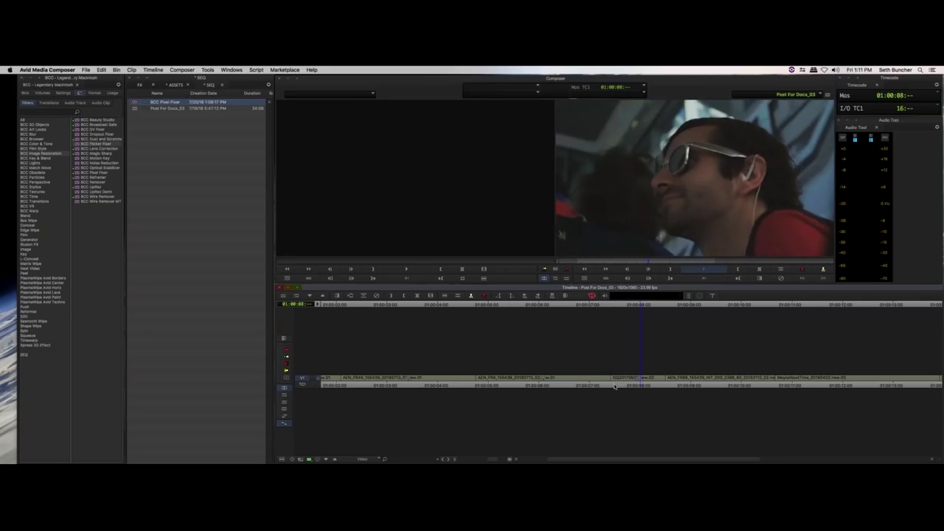
key("space")
left_click_drag(620, 385, 618, 385)
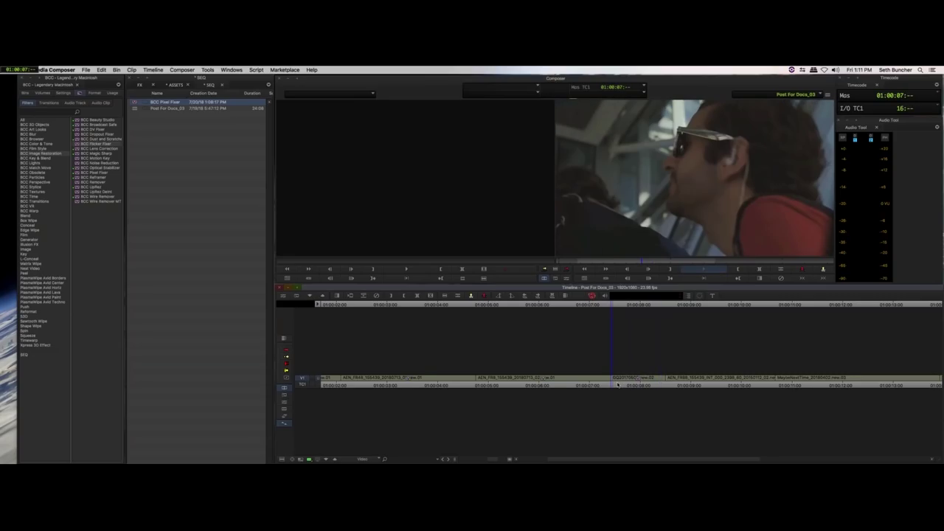
key("space")
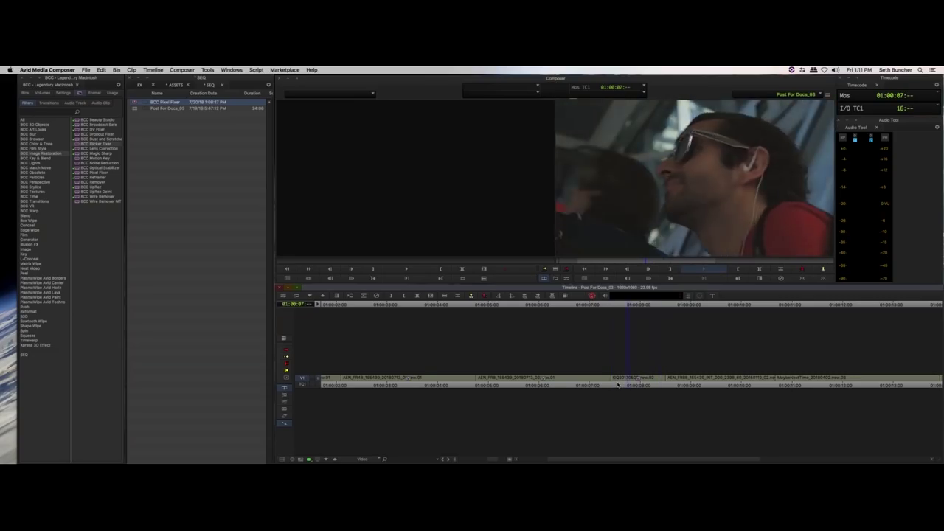
left_click(616, 384)
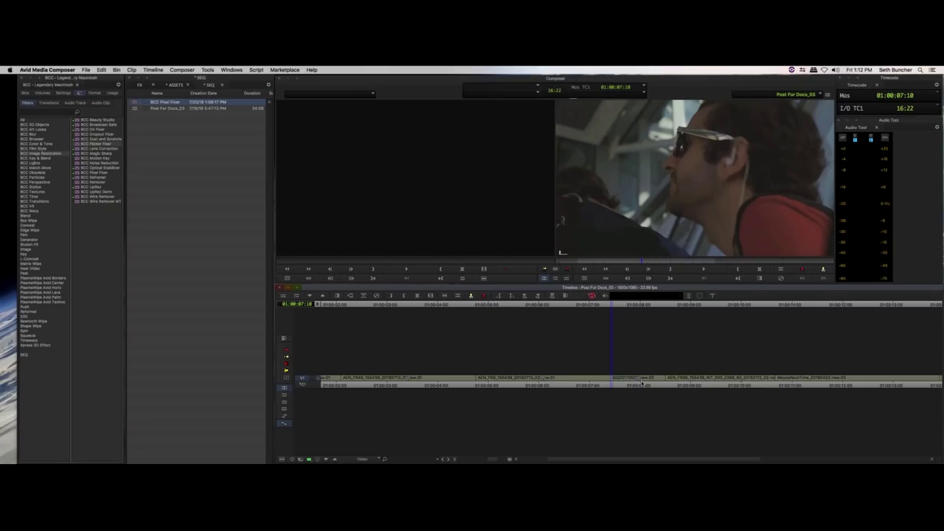
- Review the train yard and sunglasses clips, and play the clip of the man in the field to inspect it
left_click(681, 384)
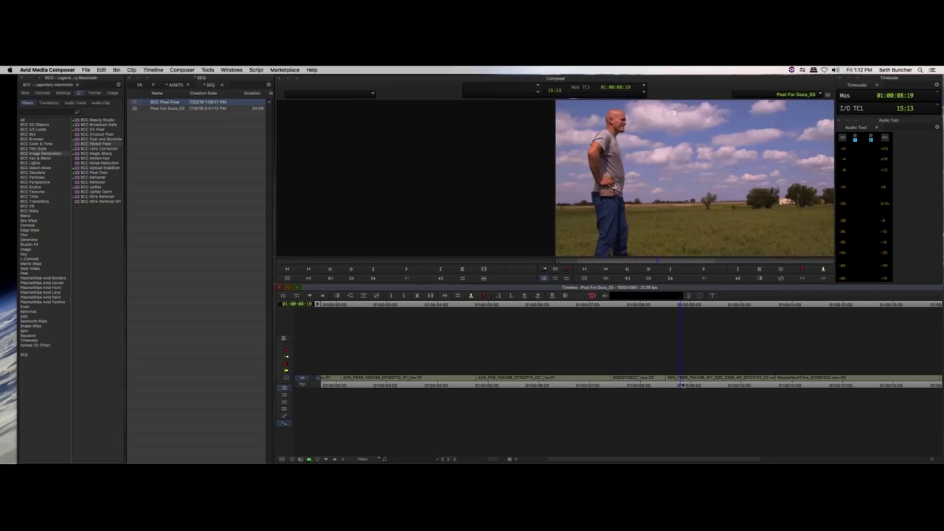
left_click(669, 377)
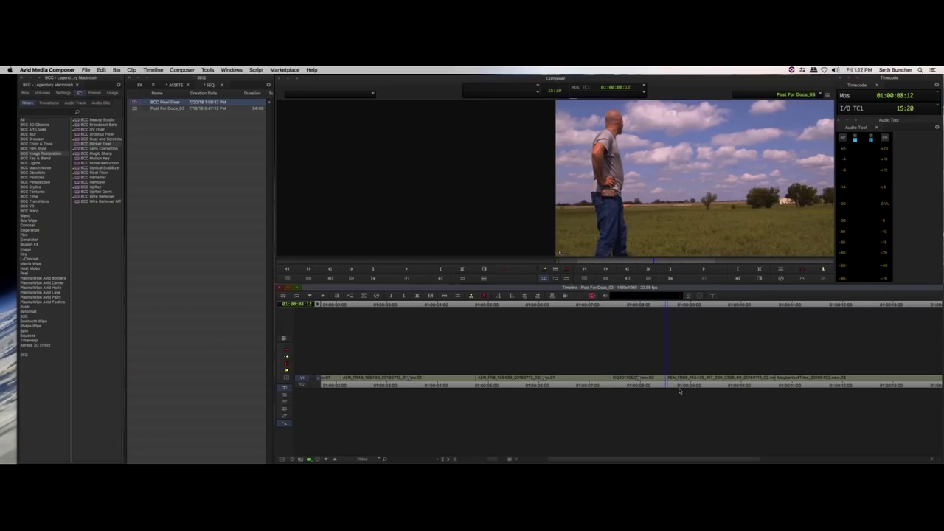
left_click(537, 383)
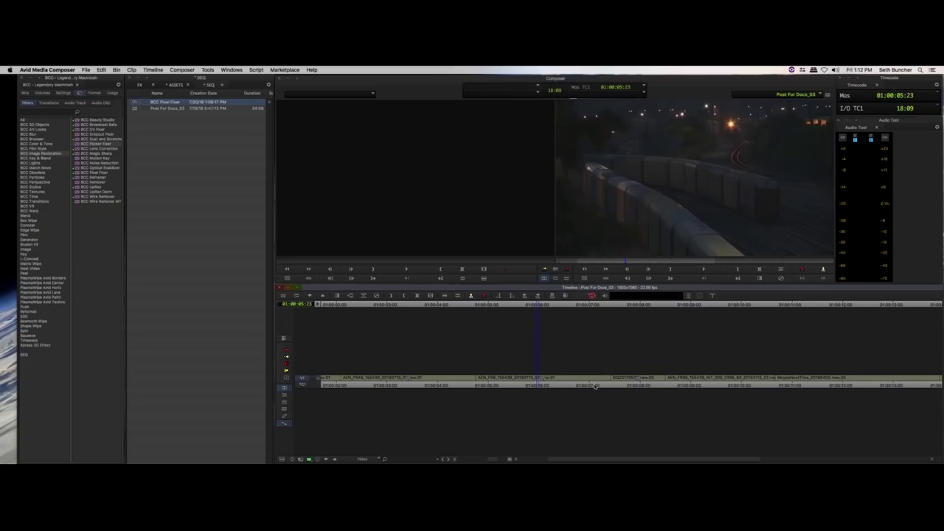
left_click(637, 383)
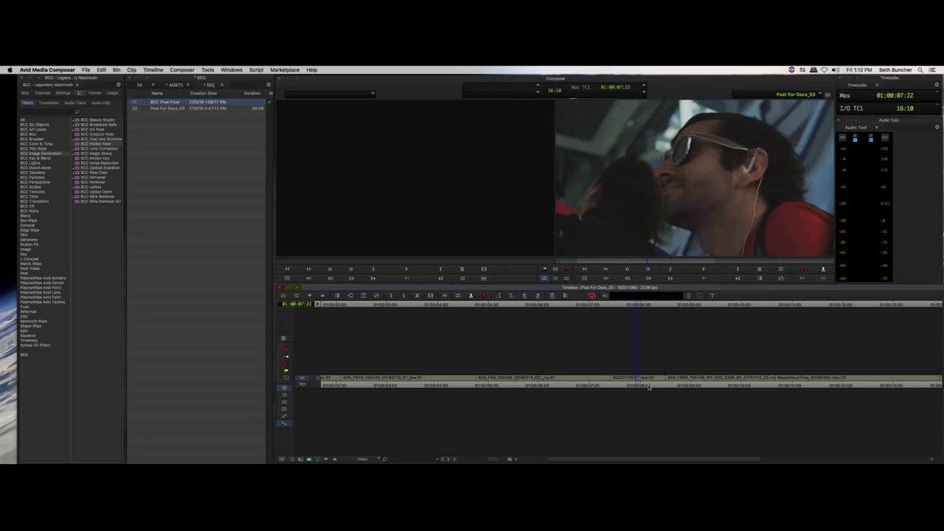
left_click(679, 383)
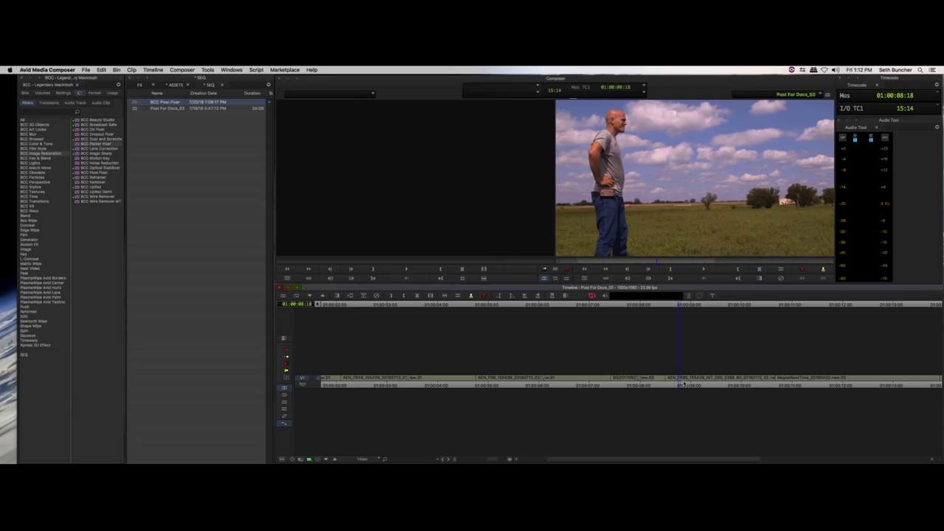
key("j")
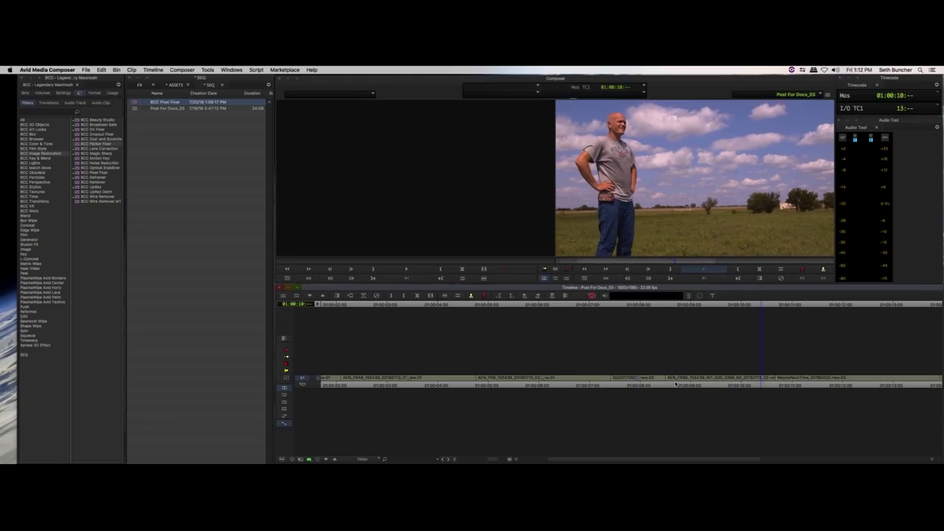
mouse_move(676, 382)
left_mouse_down()
mouse_move(735, 385)
mouse_move(678, 383)
left_mouse_up()
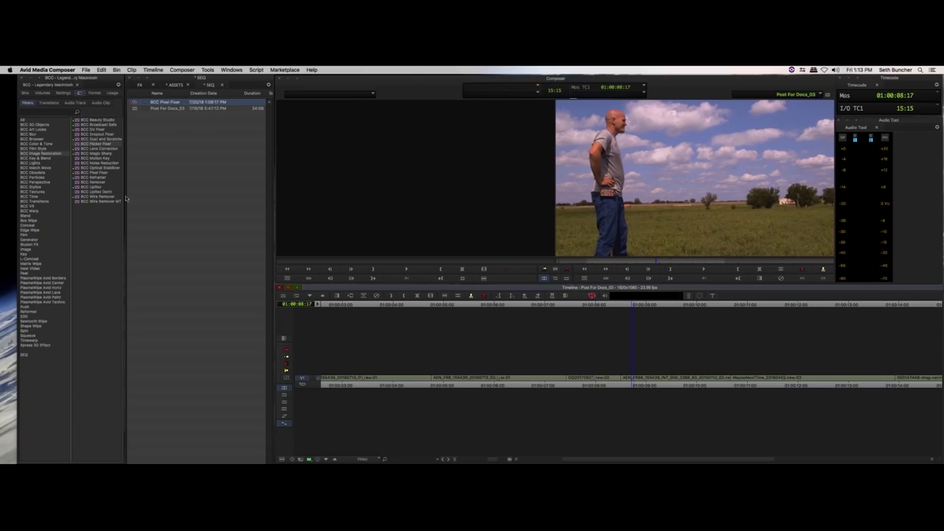
- Apply BCC Optical Stabilizer to the clip of the man in the field and run its motion analysis
left_click(101, 168)
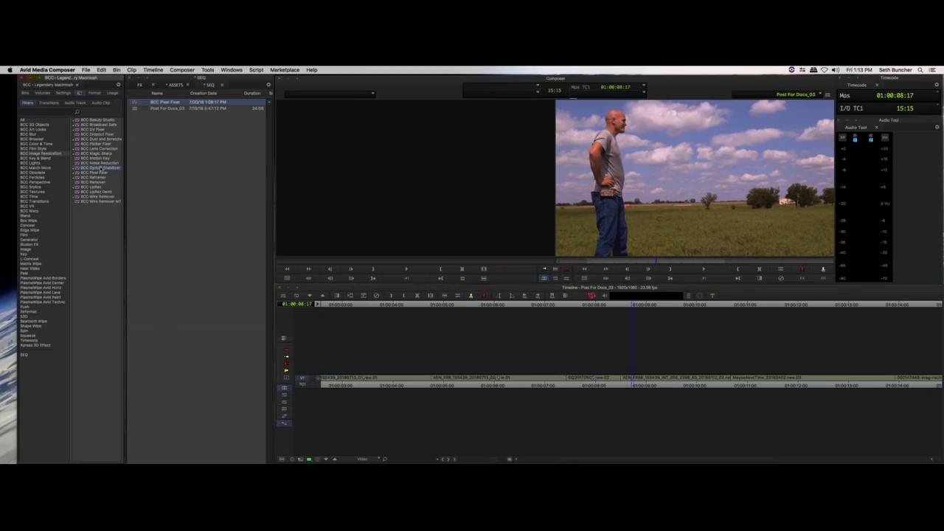
left_click(644, 379)
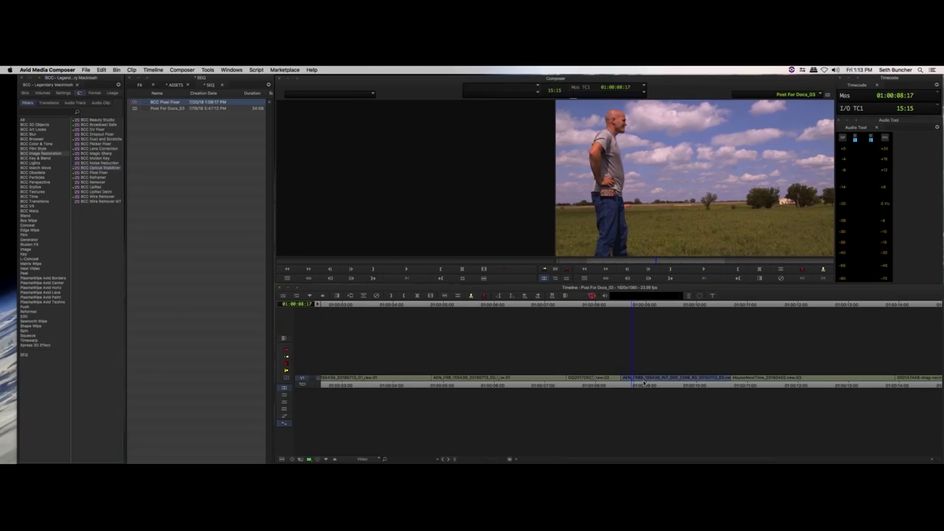
left_click_drag(644, 381, 645, 382)
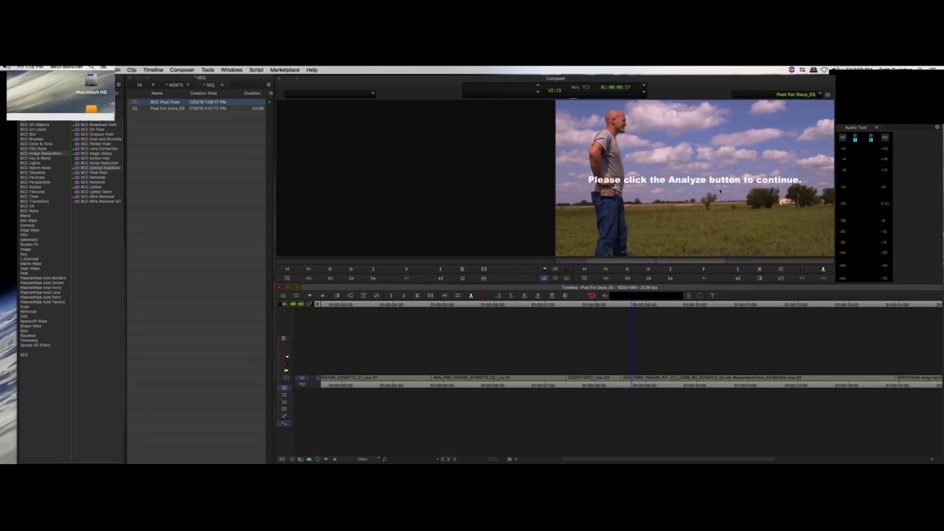
key("shift+F10")
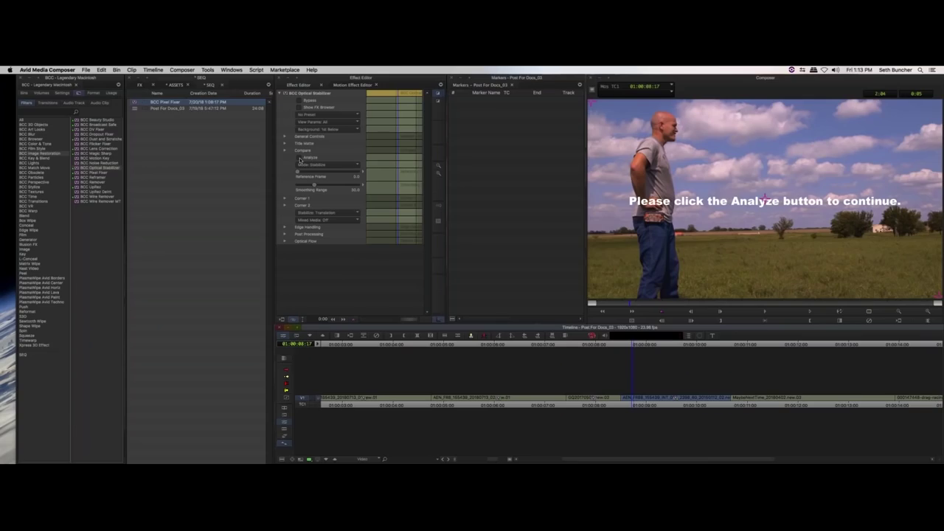
left_click(299, 159)
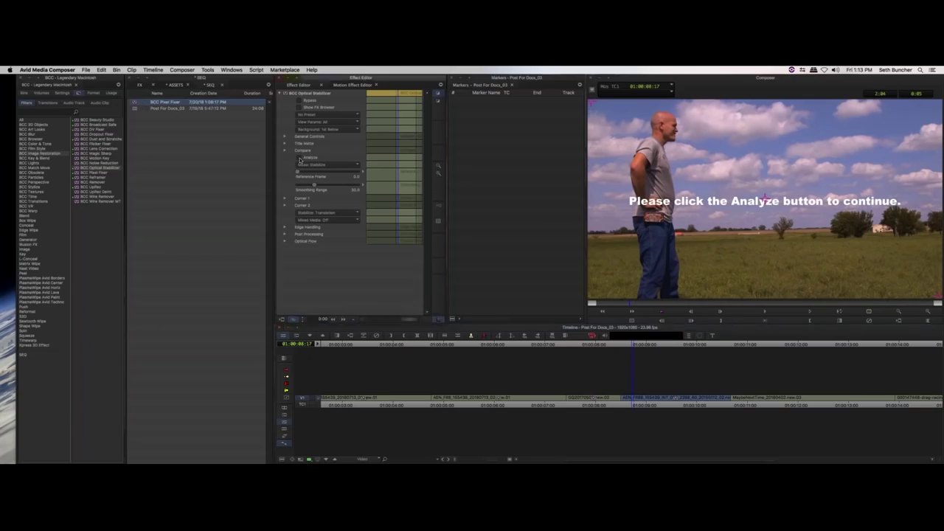
left_click(299, 160)
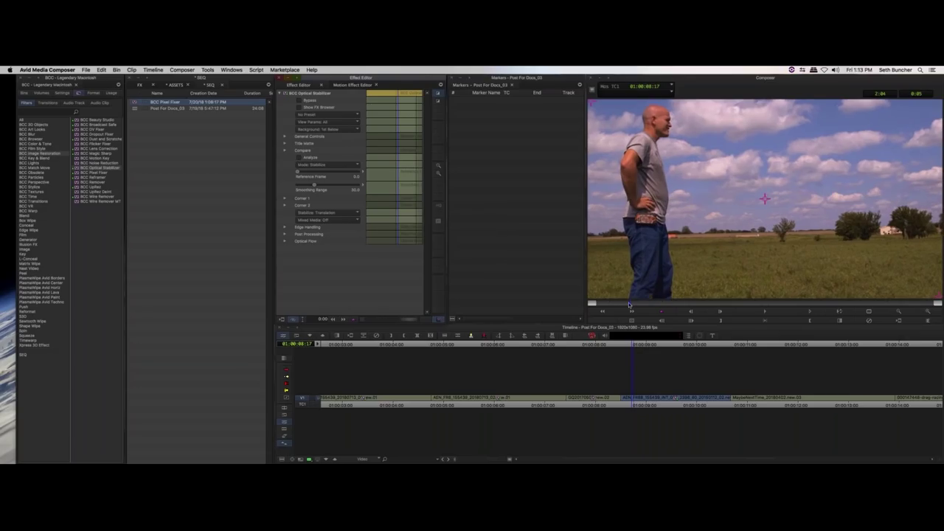
- Inspect the stabilizer's Post Processing settings, and scrub and play the field clip to check the stabilization
left_click_drag(629, 305, 609, 305)
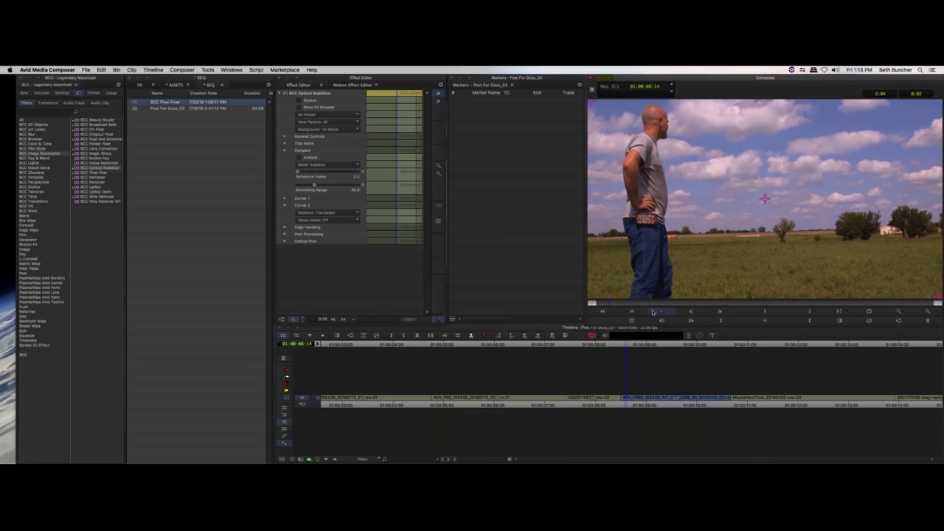
left_click(285, 235)
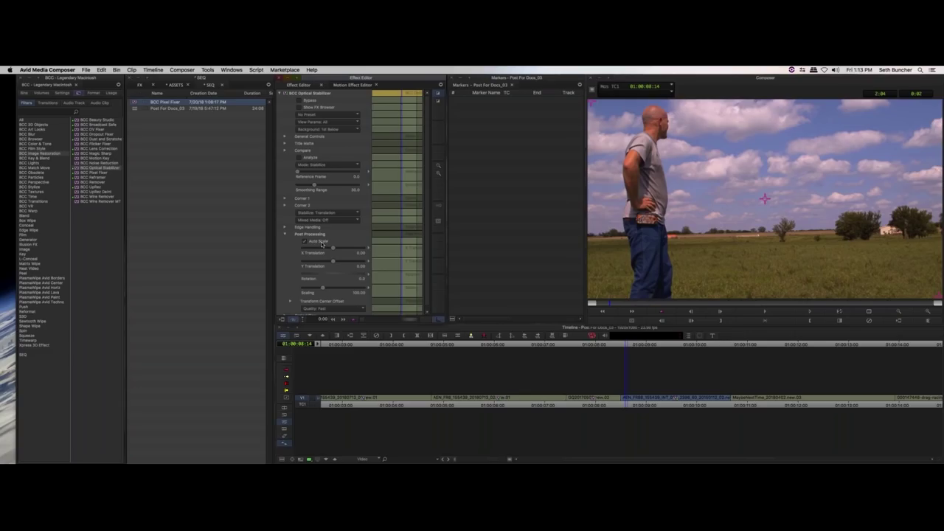
left_click(286, 234)
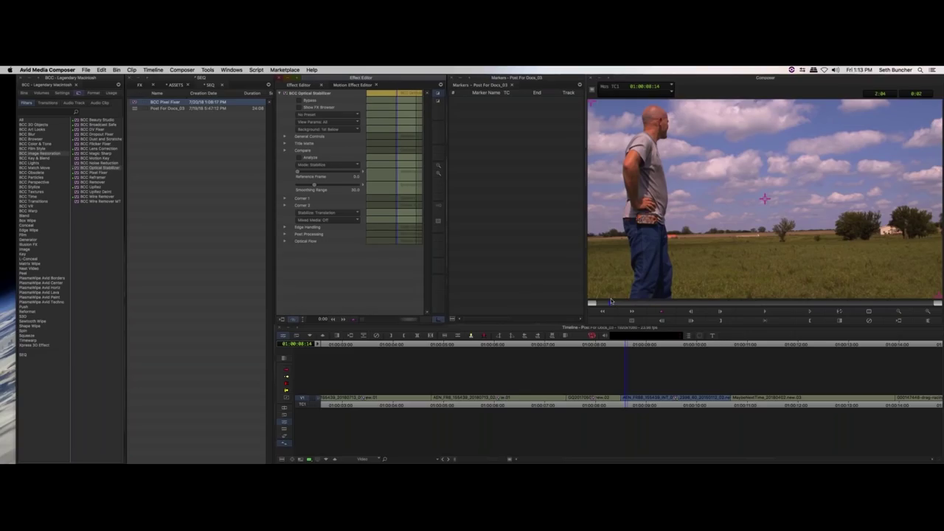
left_click(629, 404)
left_click(622, 406)
key("space")
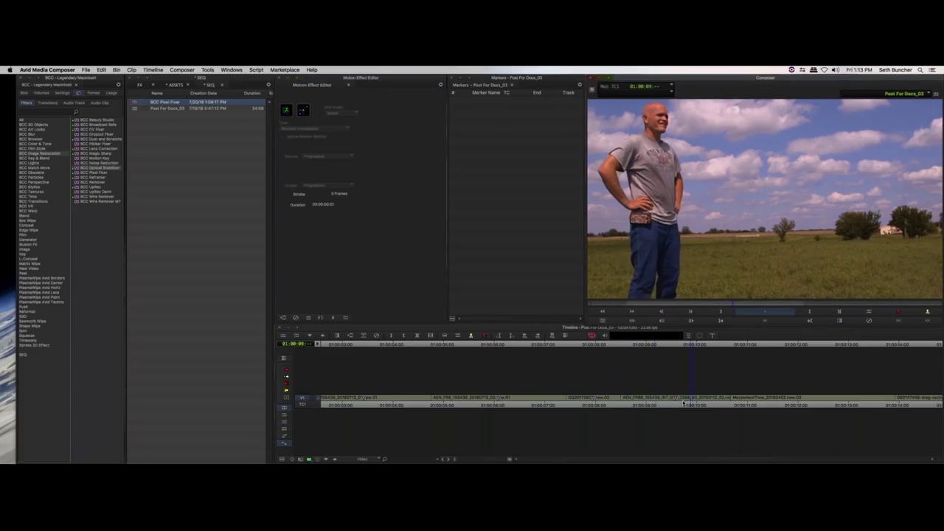
left_click(684, 406)
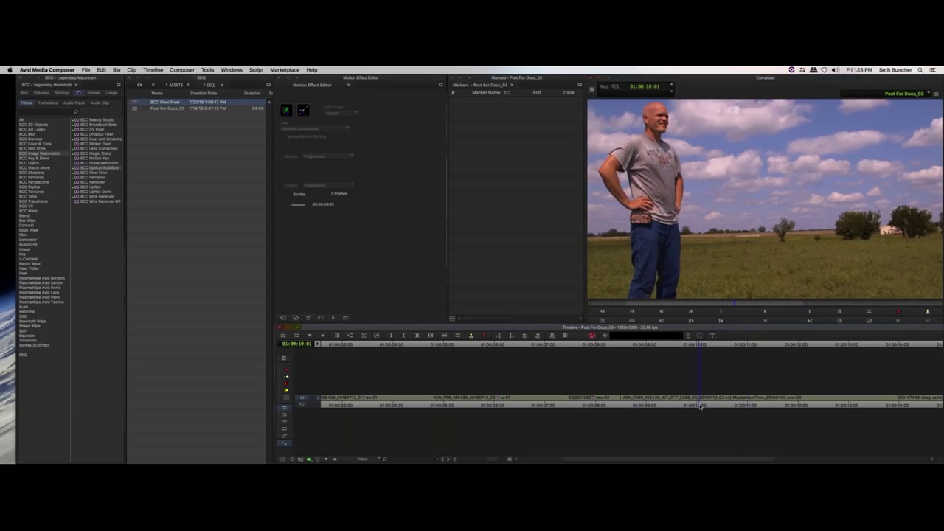
left_click(640, 406)
left_click_drag(640, 406, 665, 404)
- Set the field clip's Optical Stabilizer to stabilize Translation + Rotation
left_click(656, 399)
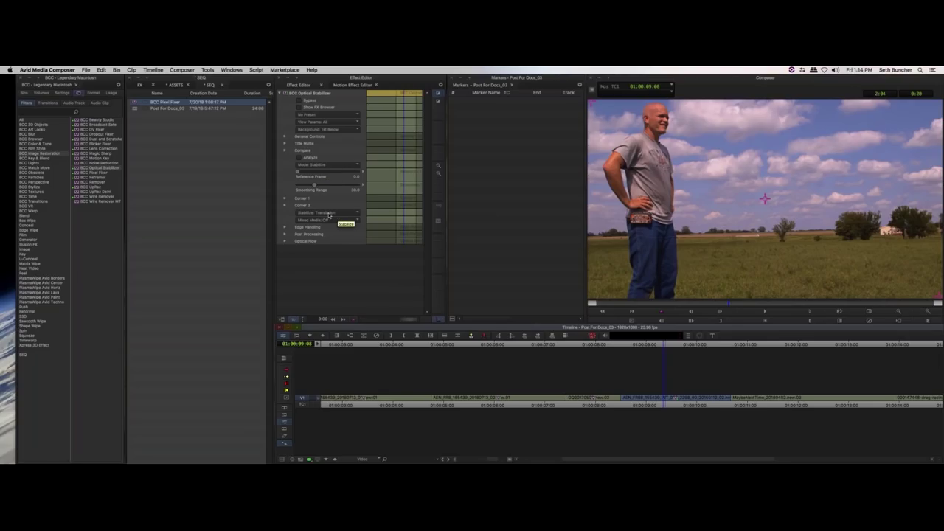
left_click(329, 213)
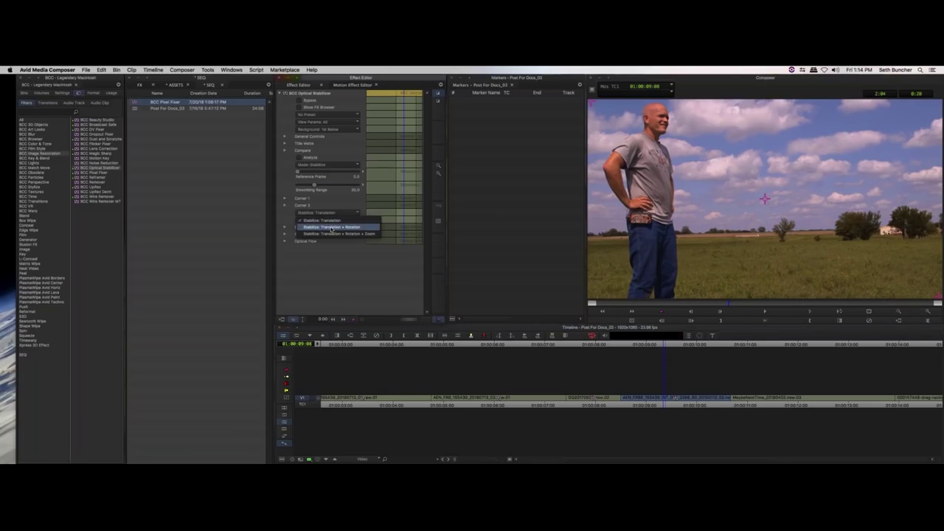
left_click(332, 229)
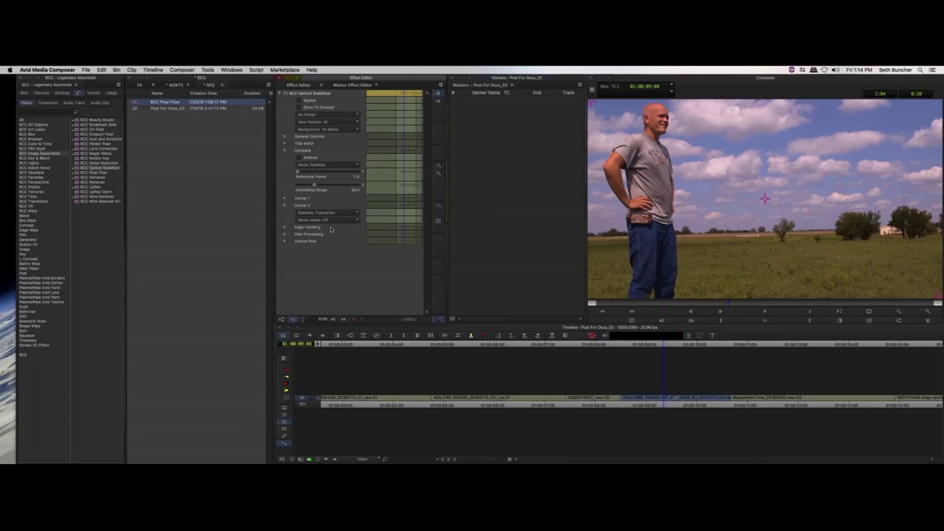
- Play the field clip from its start to check the stabilization with rotation included
left_click(624, 405)
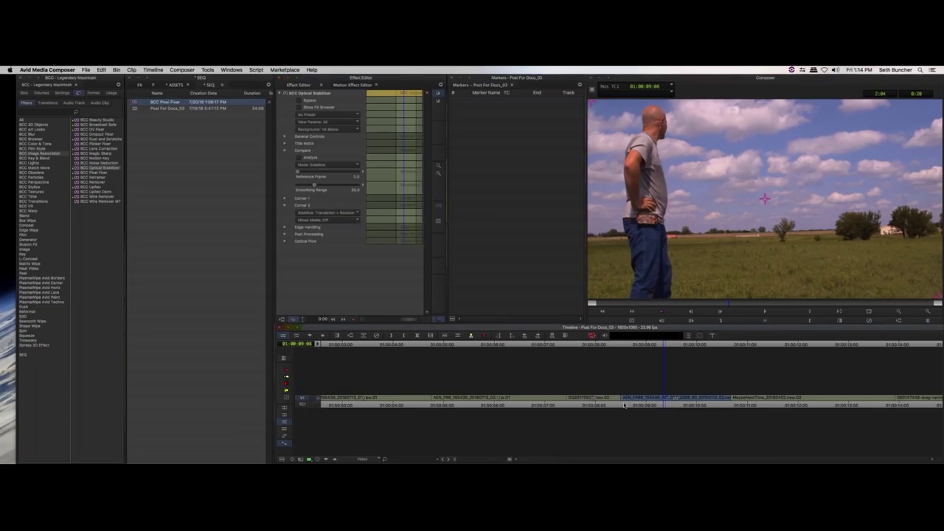
left_click(626, 405)
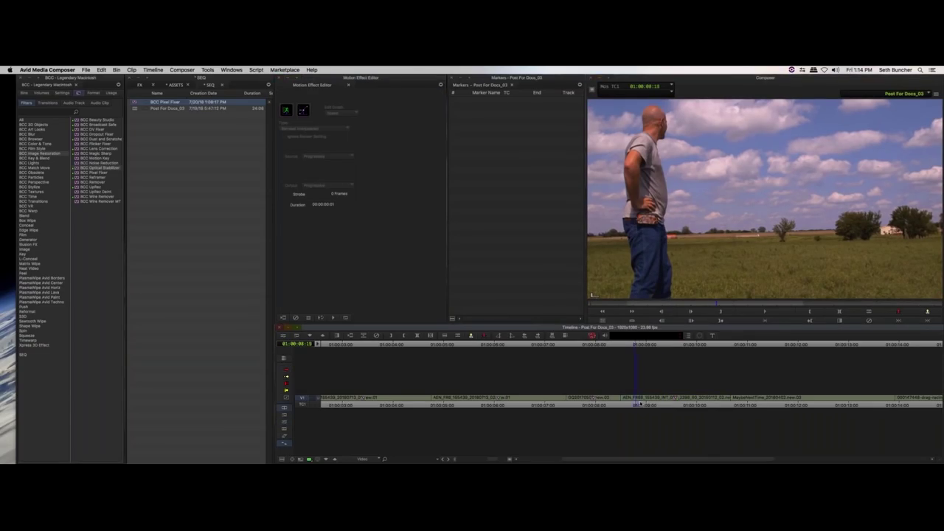
left_click(640, 404)
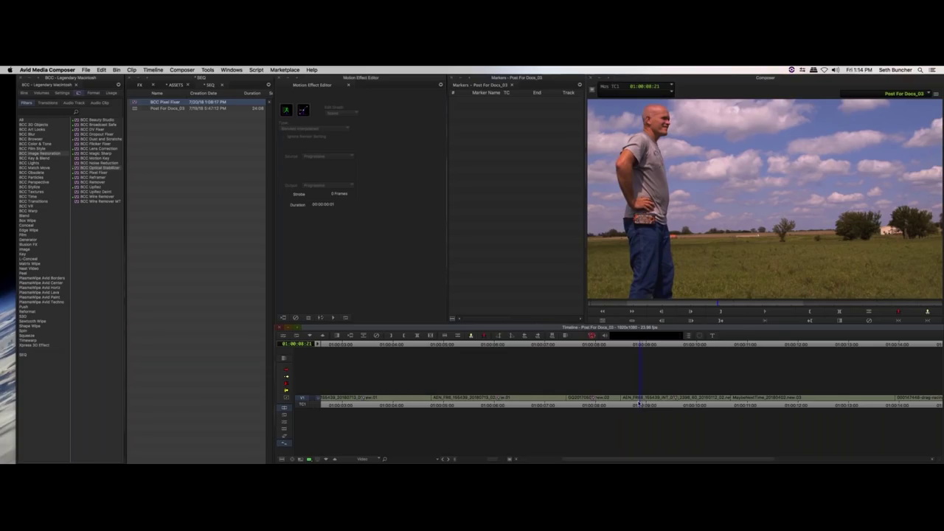
left_click(625, 404)
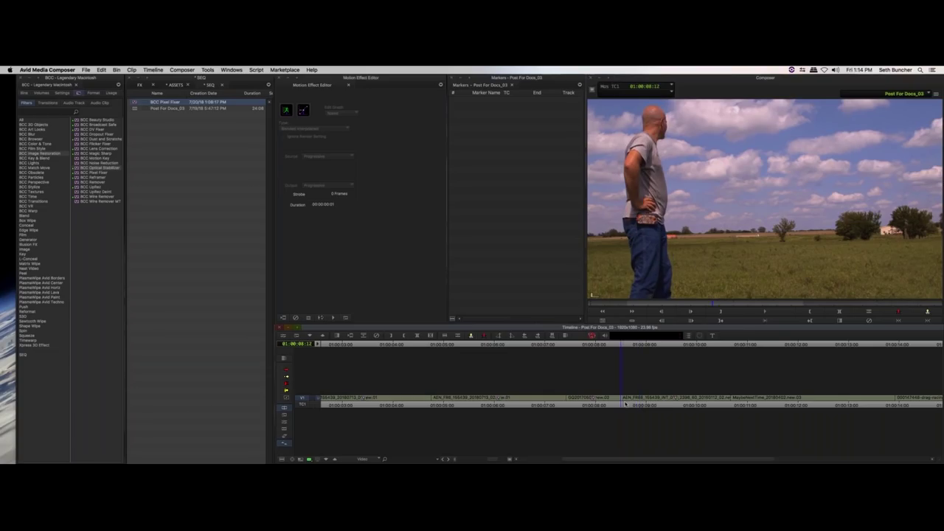
key("space")
key("space")
- Switch the Optical Stabilizer's mode on the field clip to Smooth
left_click_drag(626, 405, 703, 405)
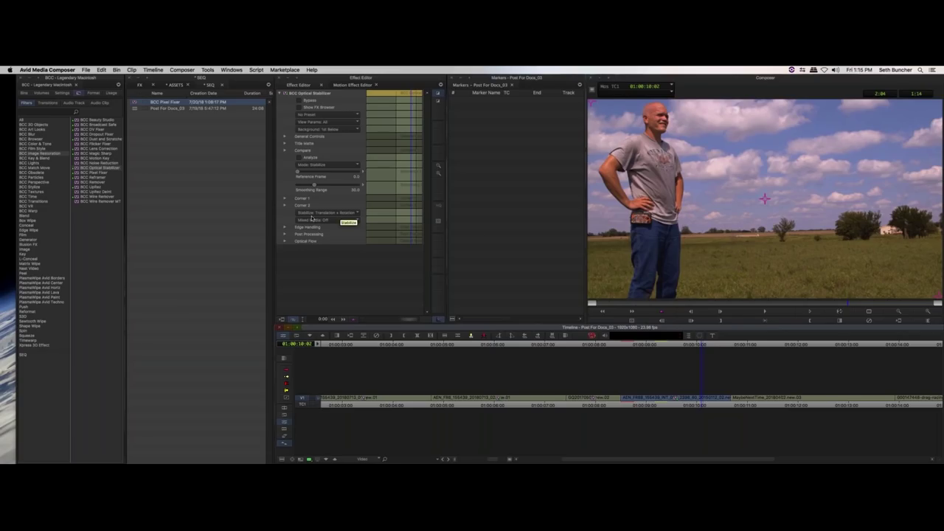
left_click(324, 166)
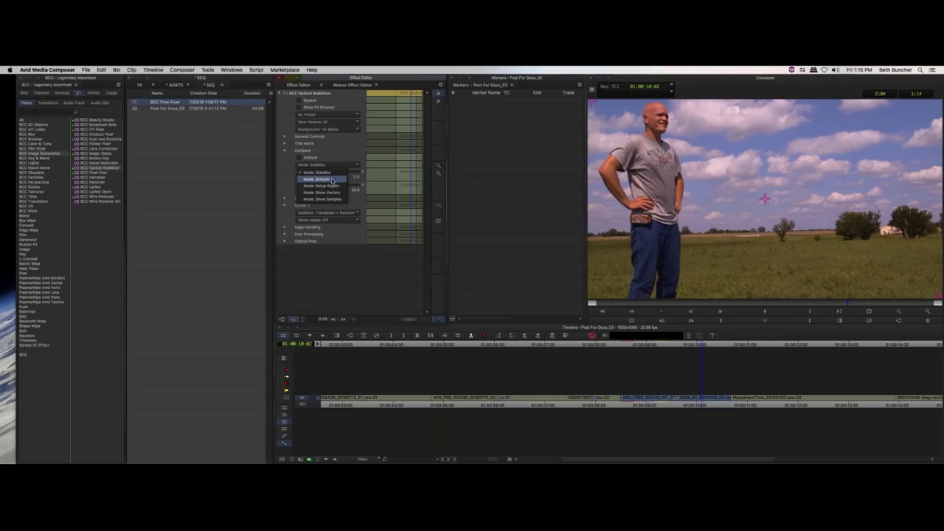
left_click(333, 180)
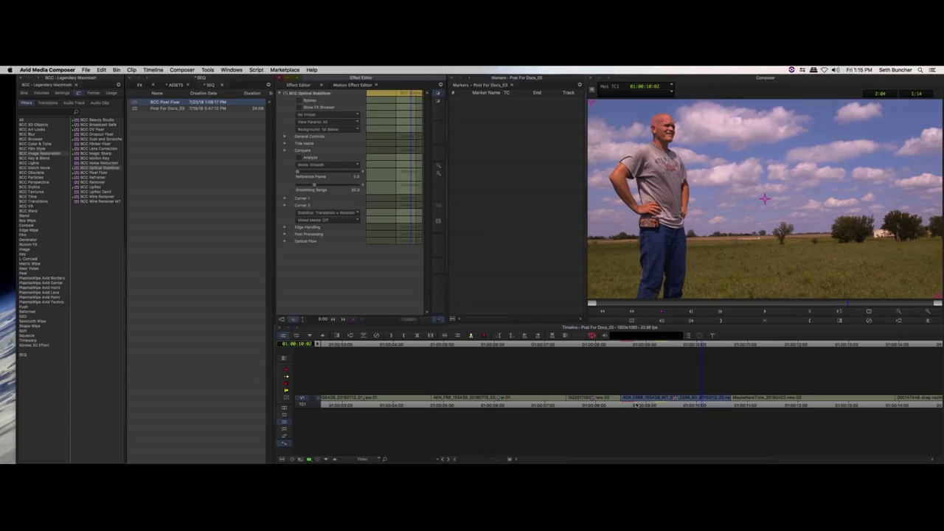
- Scrub and play the field clip repeatedly to evaluate the smoothed camera movement
left_click(623, 405)
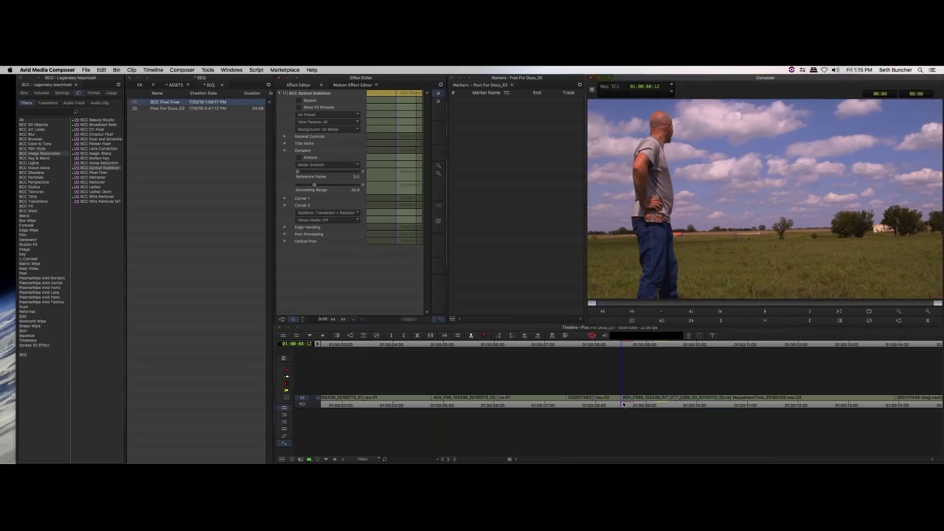
left_click(655, 405)
left_click_drag(666, 405, 708, 407)
left_click(624, 407)
key("space")
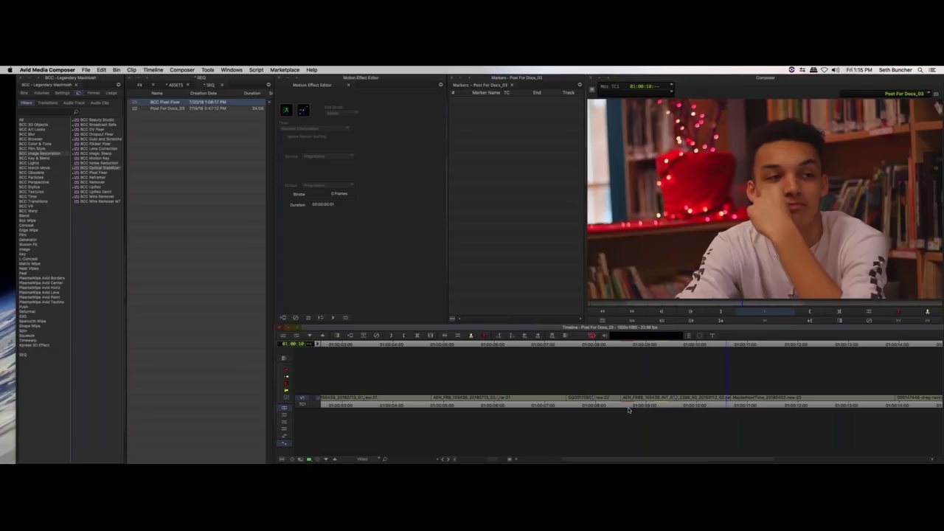
left_click(628, 408)
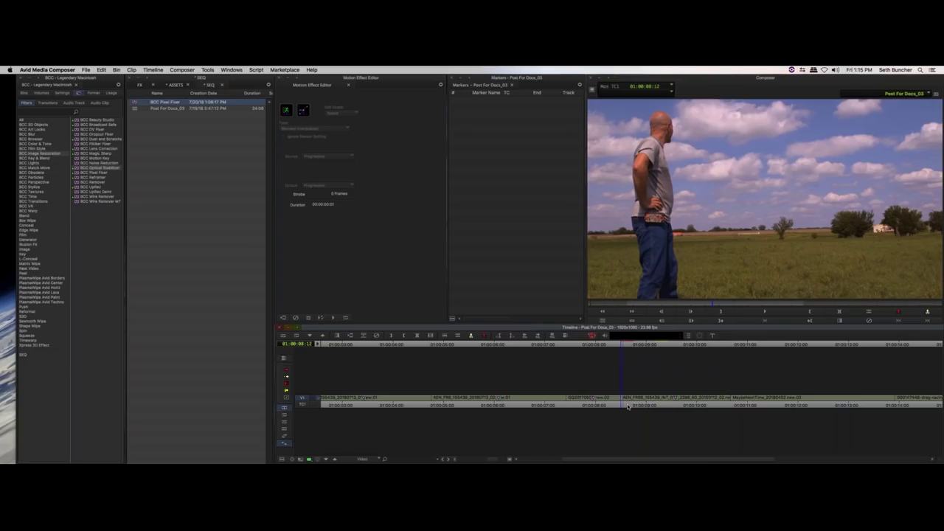
left_click_drag(628, 408, 721, 402)
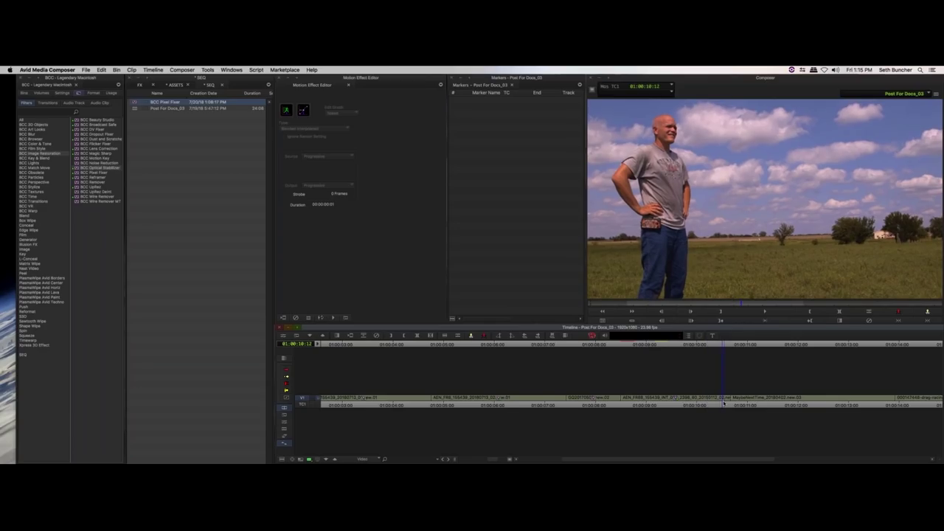
left_click(647, 404)
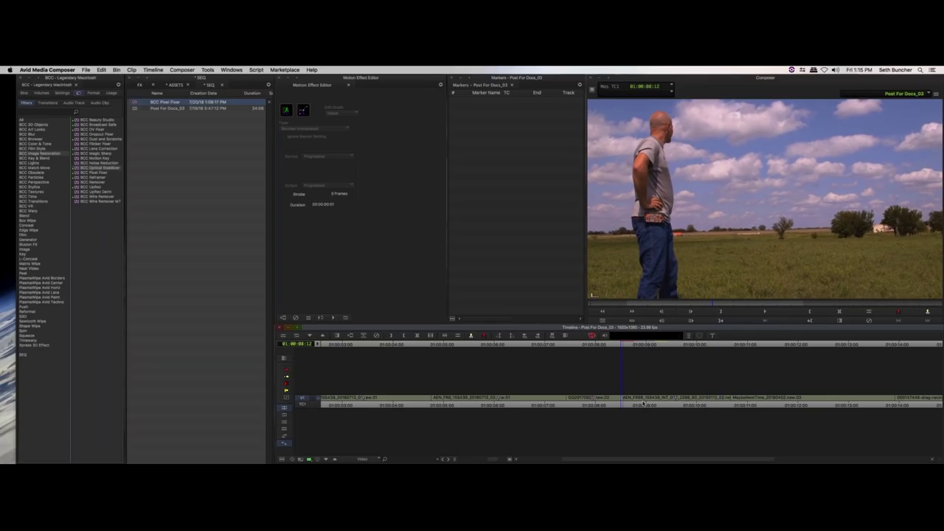
key("space")
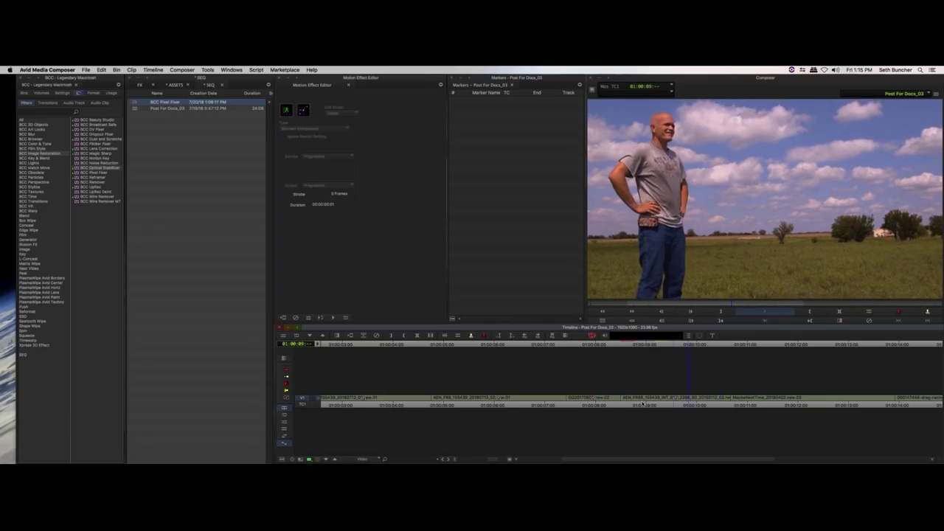
left_click_drag(640, 404, 662, 404)
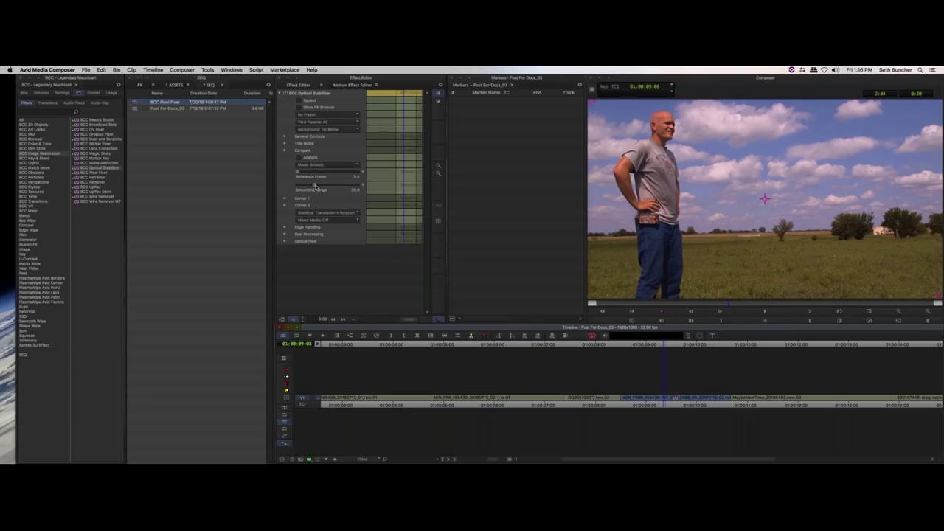
left_click(674, 404)
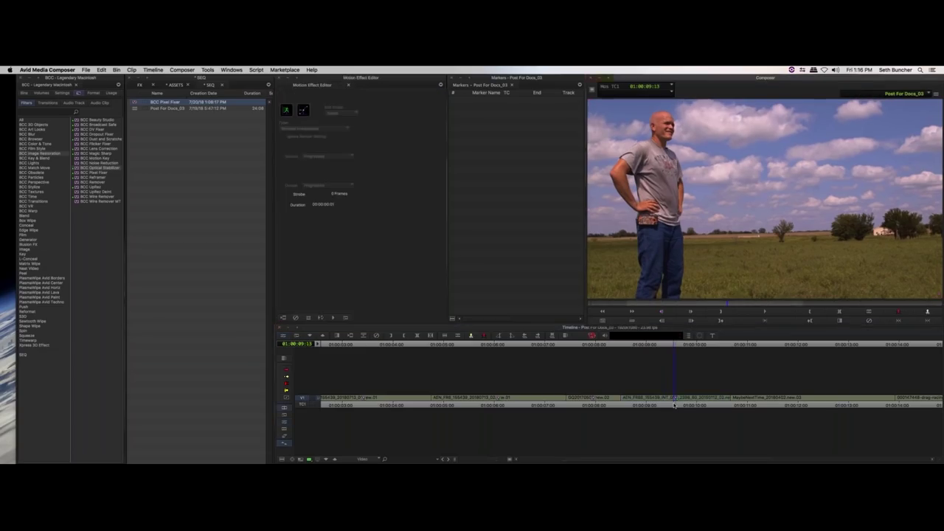
- Play the clip of the young man in the library from its start and scrub through it to inspect the shot
left_click(746, 405)
key("super+bracketleft")
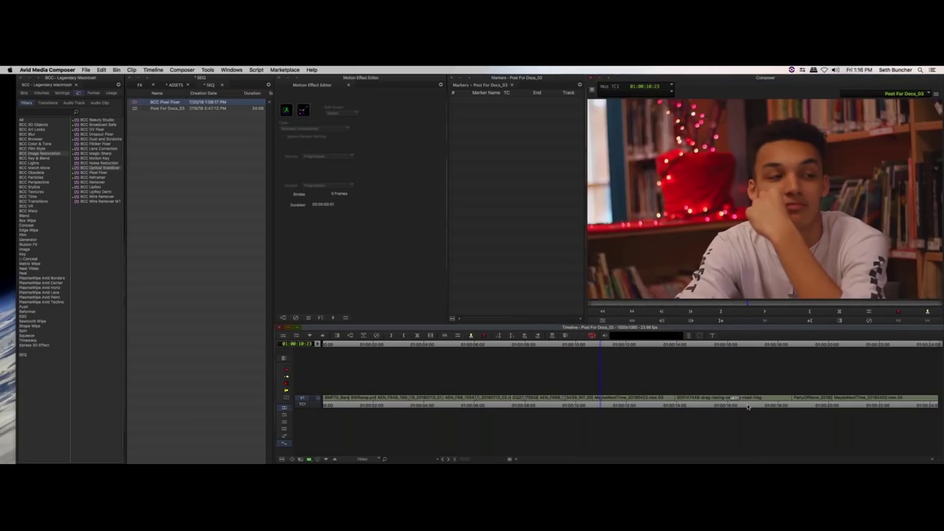
key("a")
key("Right")
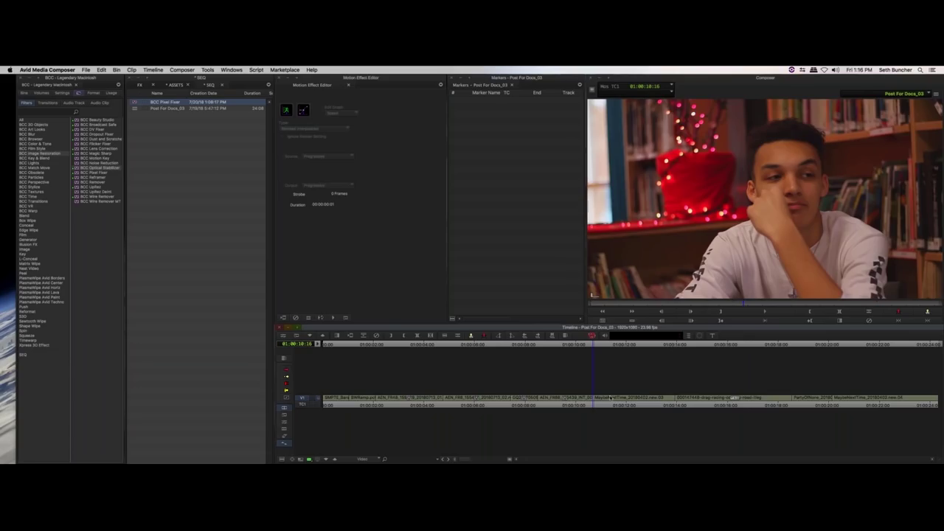
key("l")
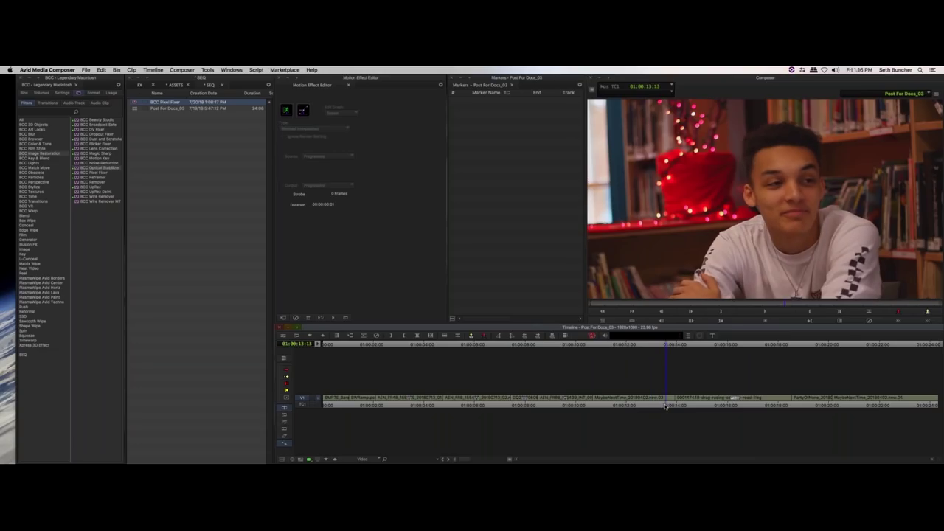
left_click_drag(646, 407, 625, 406)
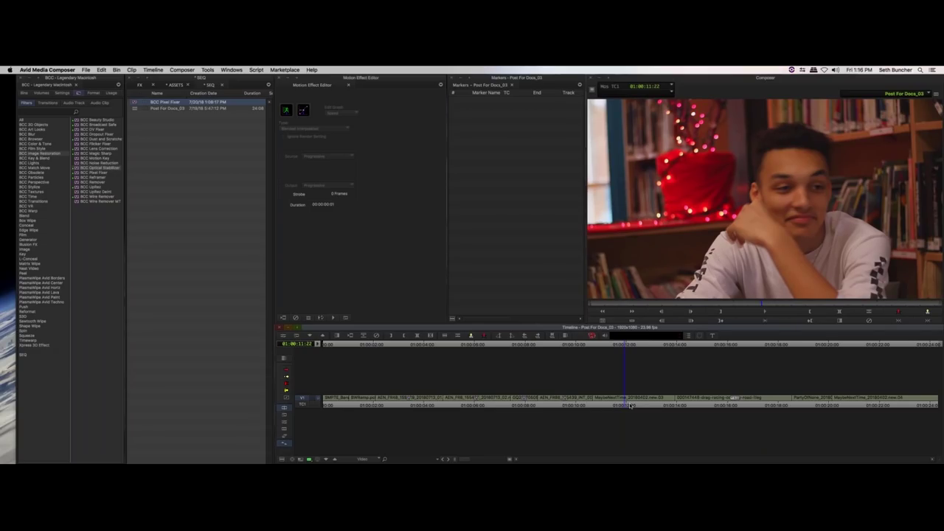
left_click_drag(625, 406, 635, 403)
- Add video track V2 and apply the BCC Videoscope effect, found by searching "scope", to its filler
key("super+y")
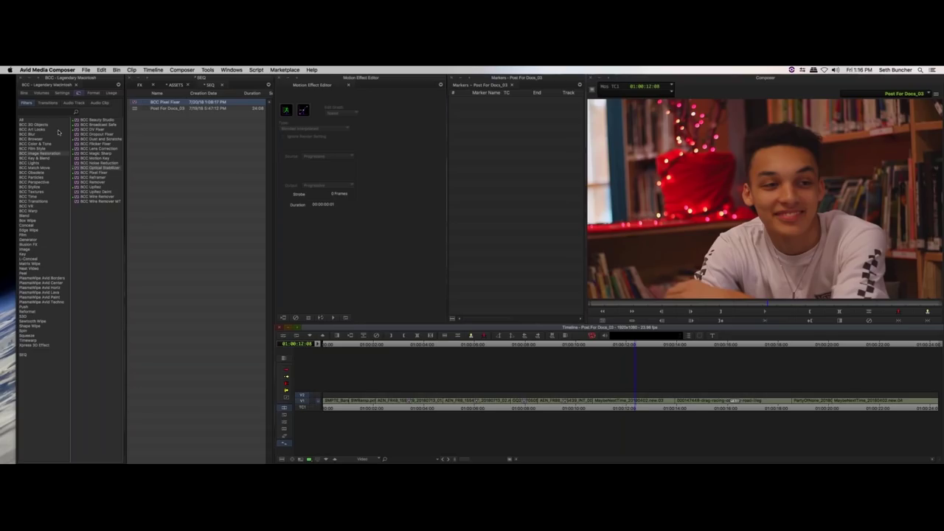
left_click(48, 111)
type("sc")
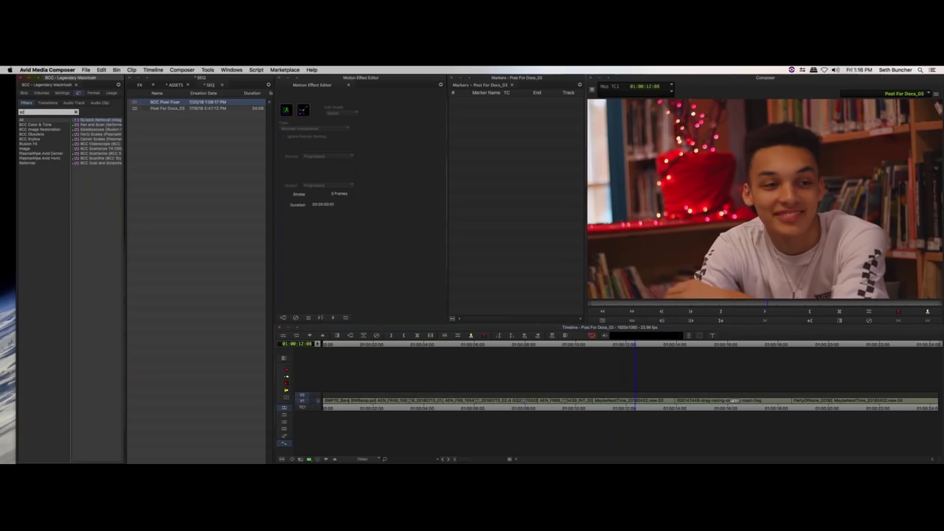
type("ope")
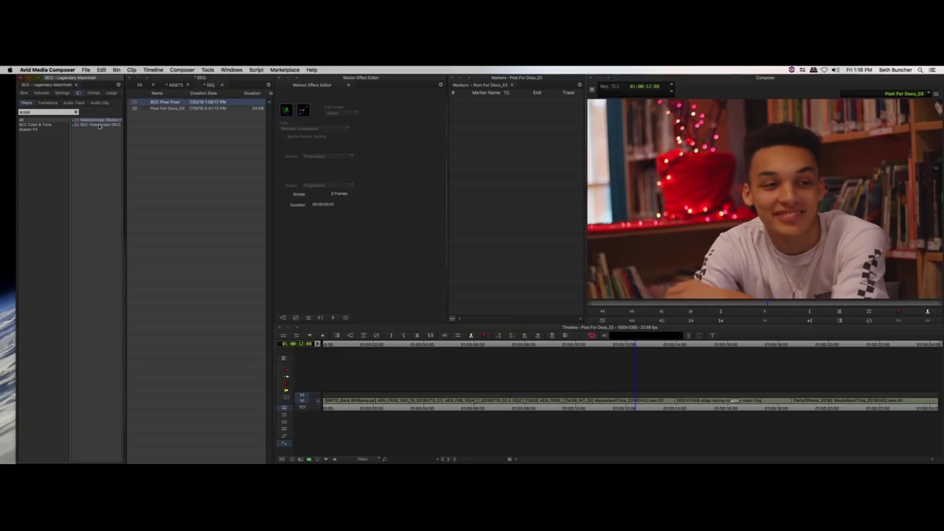
left_click(77, 125)
left_click_drag(575, 351, 586, 394)
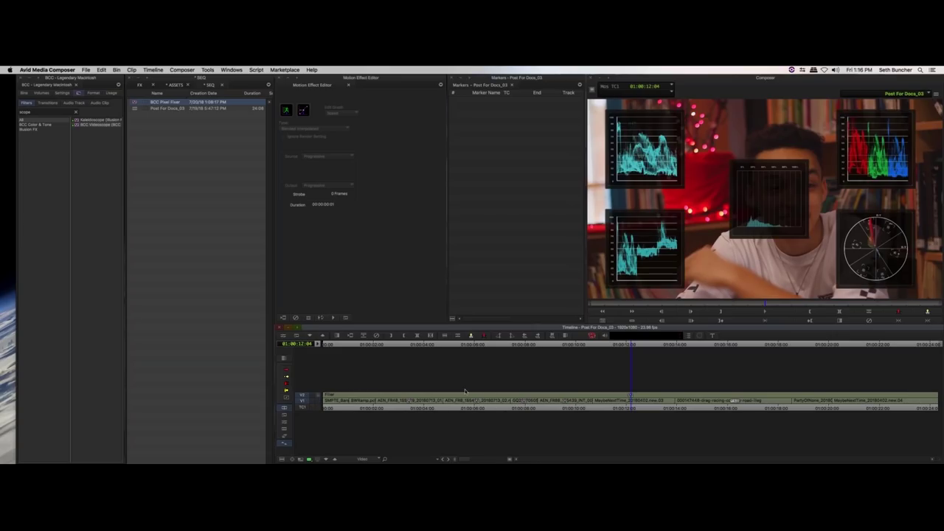
- Monitor only V1 to hide the videoscopes, and open the color correction workspace with a Quad Display scope monitor
left_click(302, 395)
left_click(318, 402)
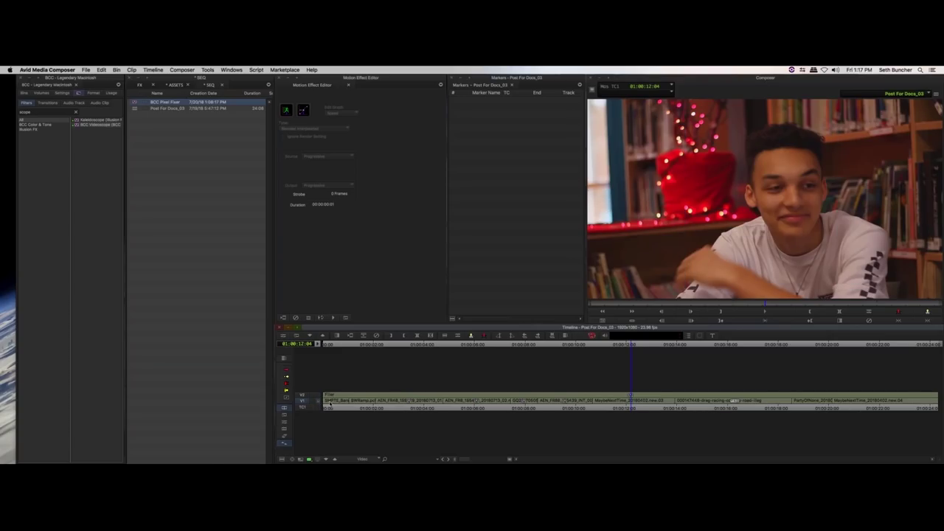
key("shift+F8")
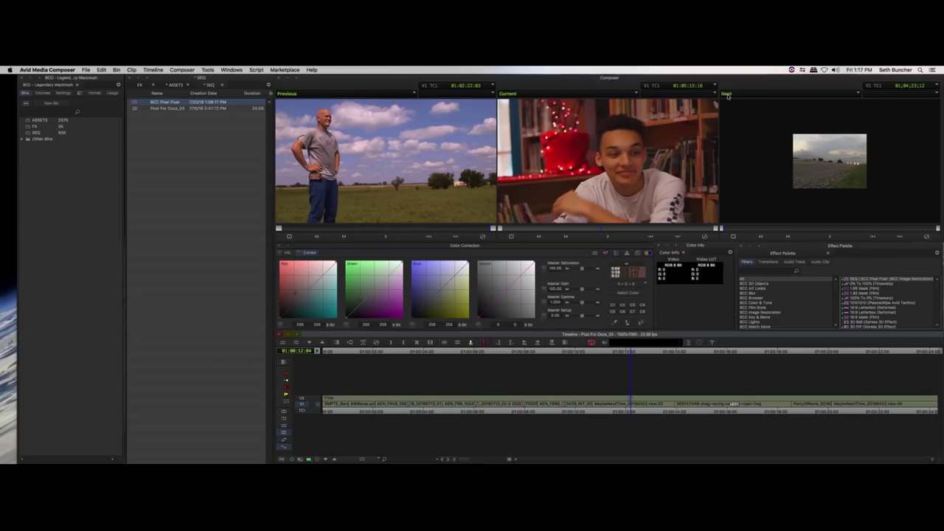
left_click(737, 94)
left_click(738, 157)
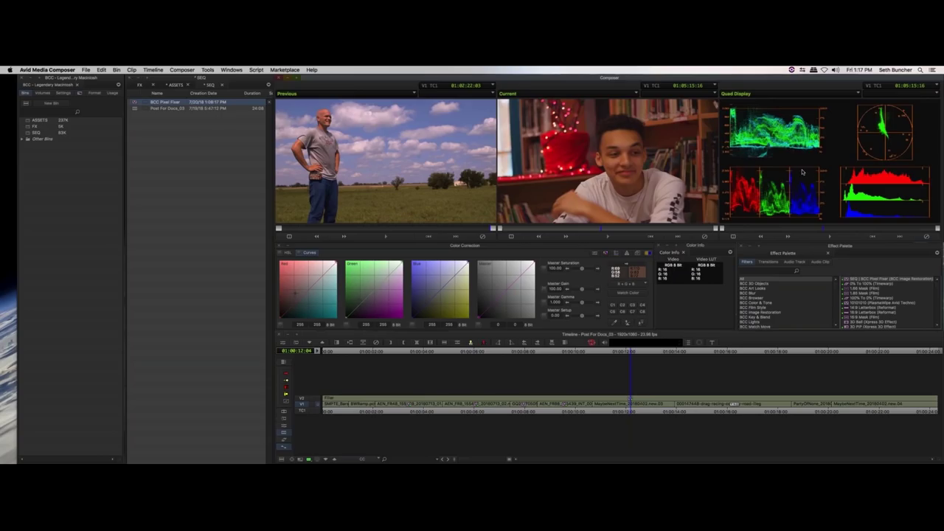
left_click(747, 95)
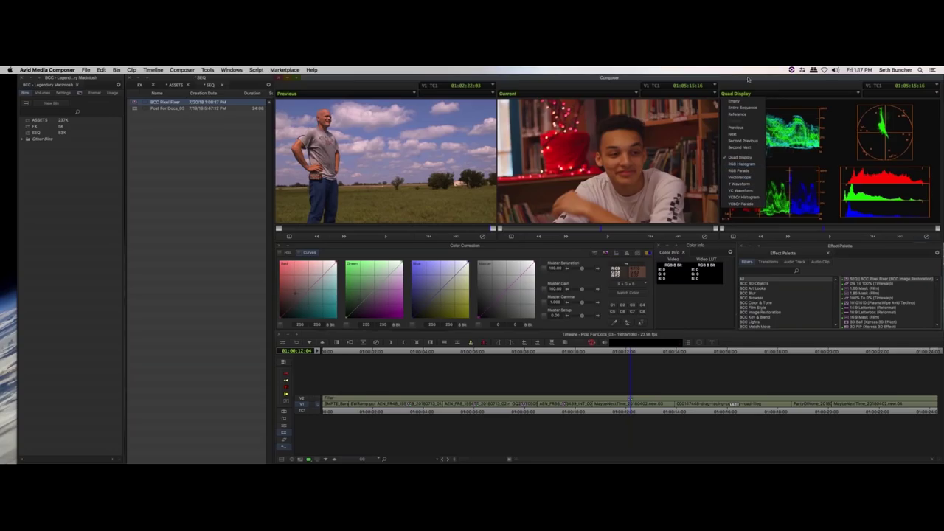
left_click(737, 235)
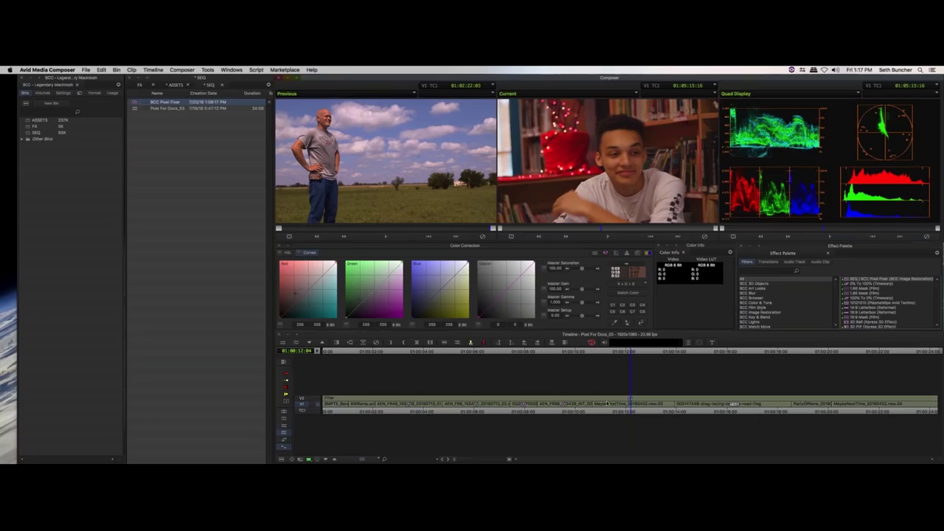
- Play and scrub the library clip while checking its levels in the Quad Display scopes
left_click(599, 409)
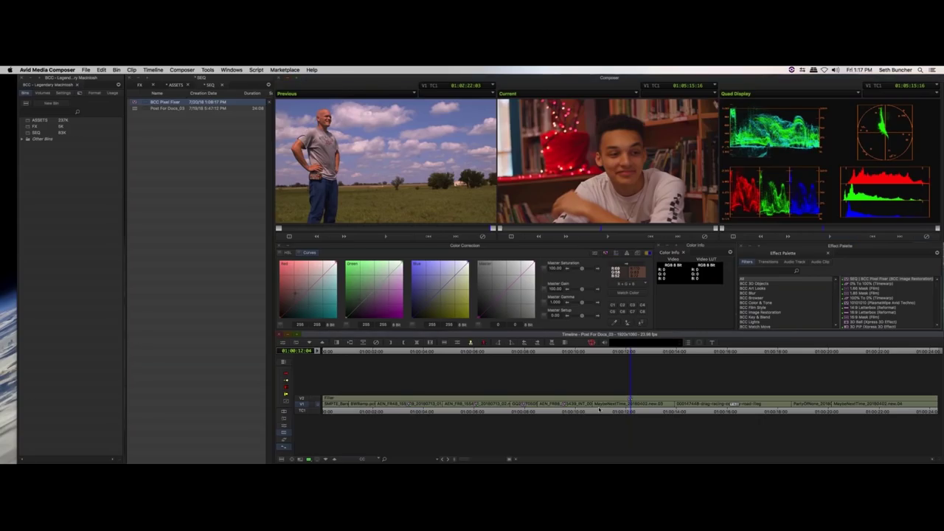
left_click(598, 410)
key("space")
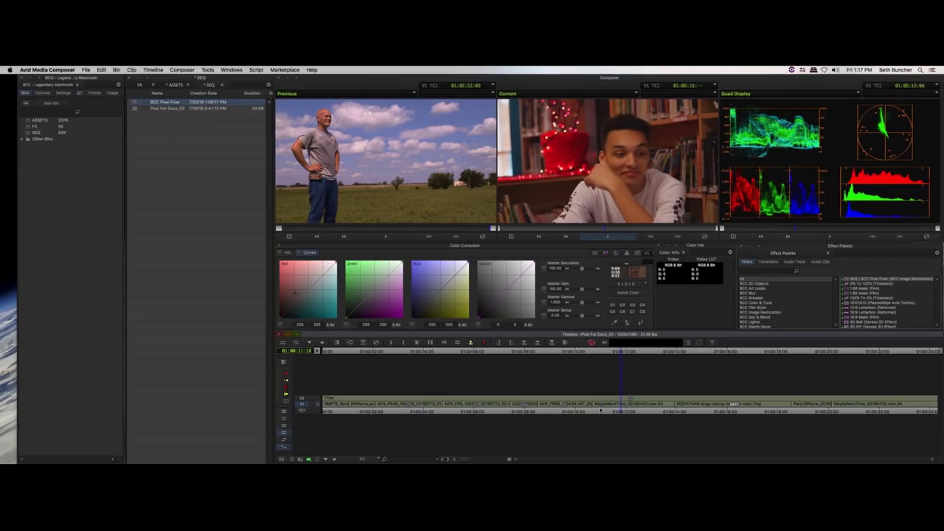
left_click(638, 411)
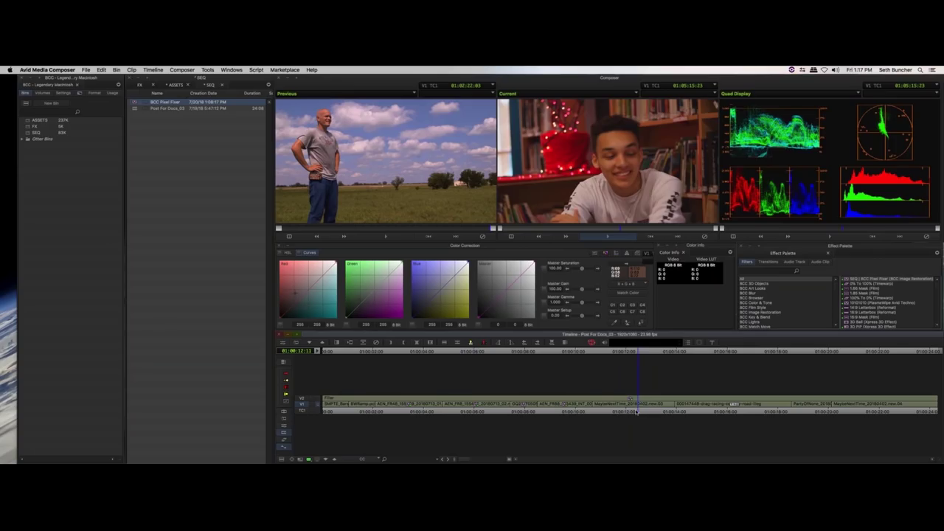
left_click(615, 411)
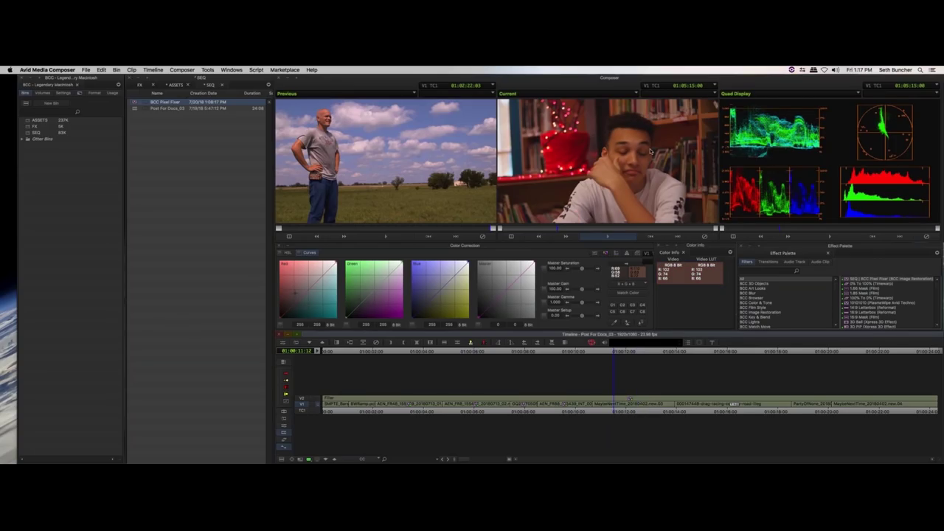
- Return to the effects workspace with V2 monitored, and enlarge the Composer window to inspect the Videoscope overlays
left_click(301, 399)
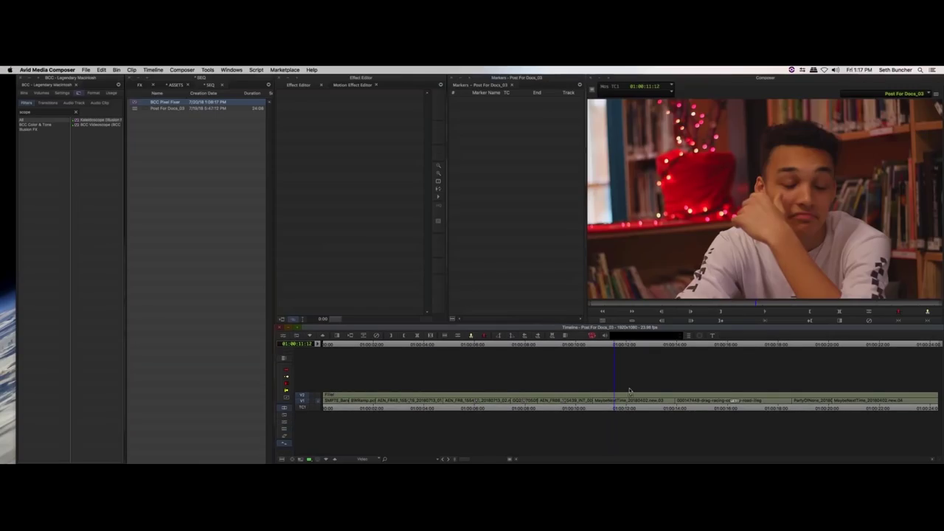
left_click(631, 397)
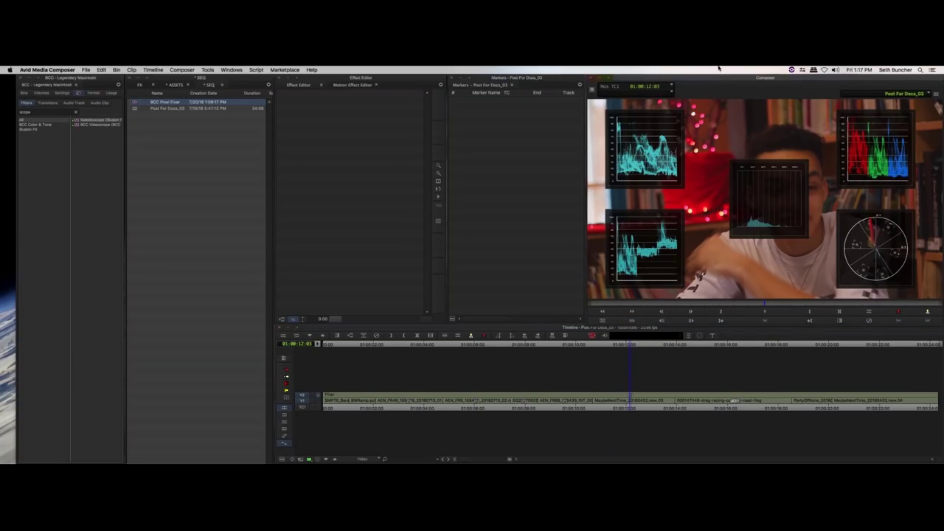
mouse_move(714, 78)
left_mouse_down()
mouse_move(572, 164)
mouse_move(737, 85)
mouse_move(710, 81)
mouse_move(718, 72)
left_mouse_up()
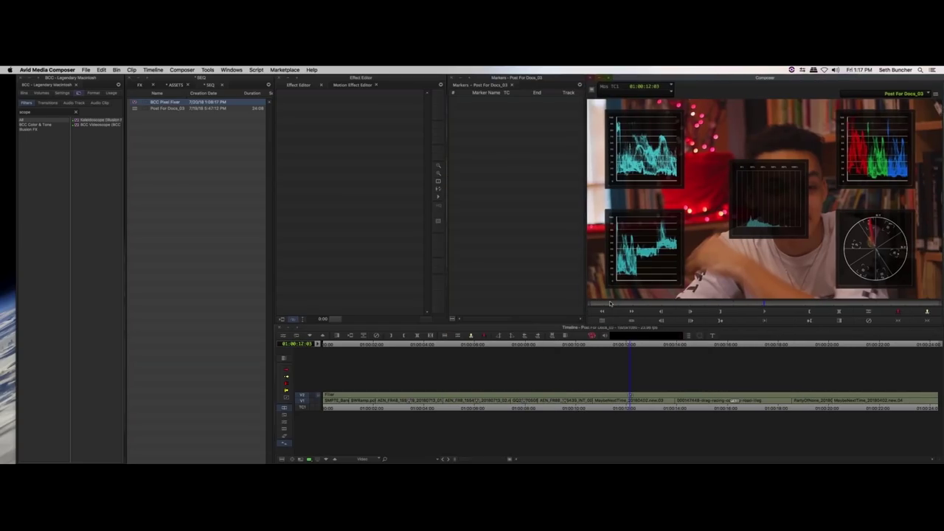
left_click_drag(584, 327, 447, 452)
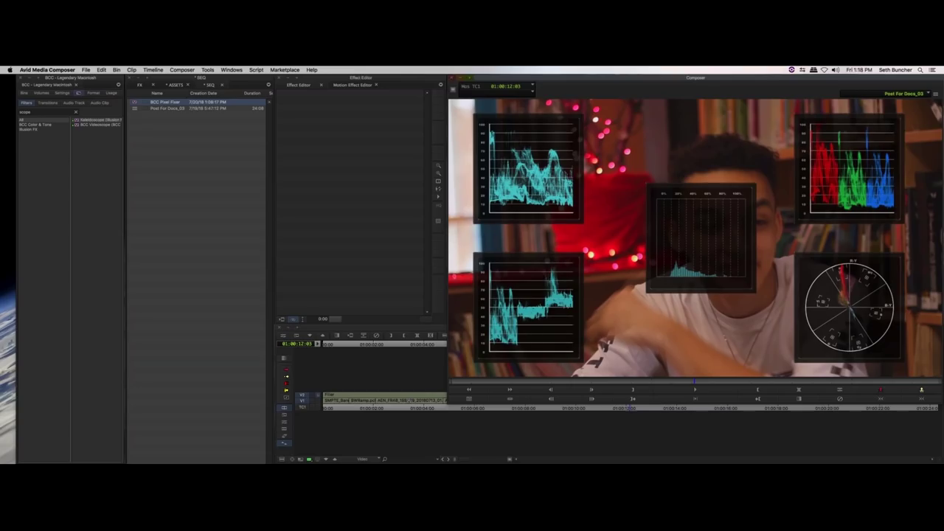
- Open the BCC Videoscope parameters in the Effect Editor and expand the General Controls and Display groups
left_click(345, 86)
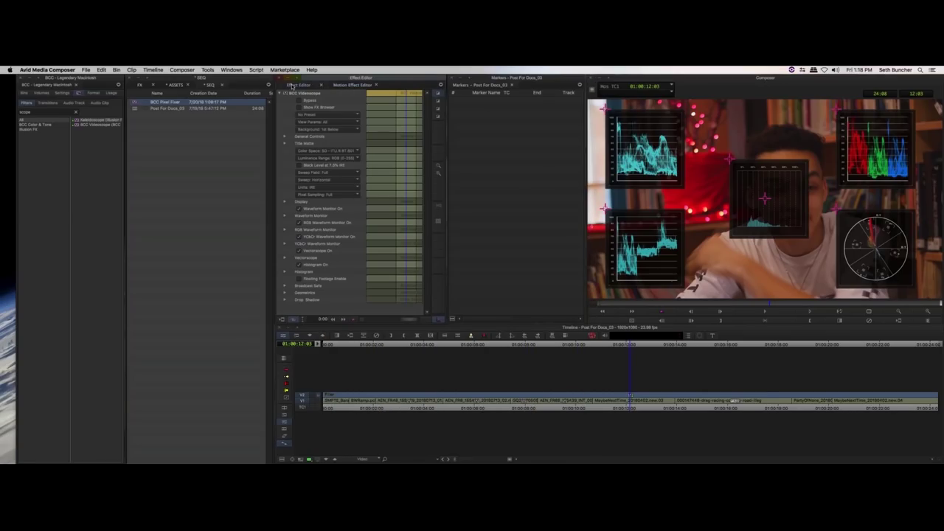
left_click(284, 137)
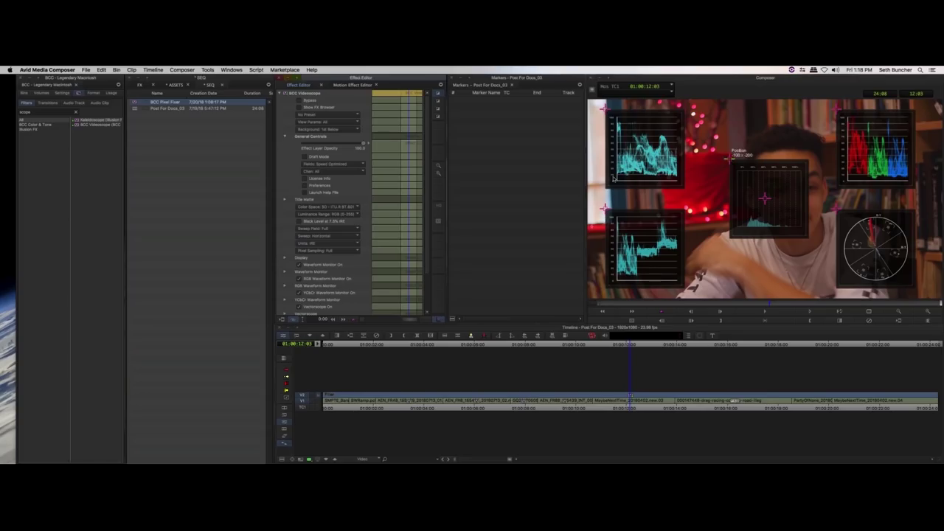
left_click(284, 258)
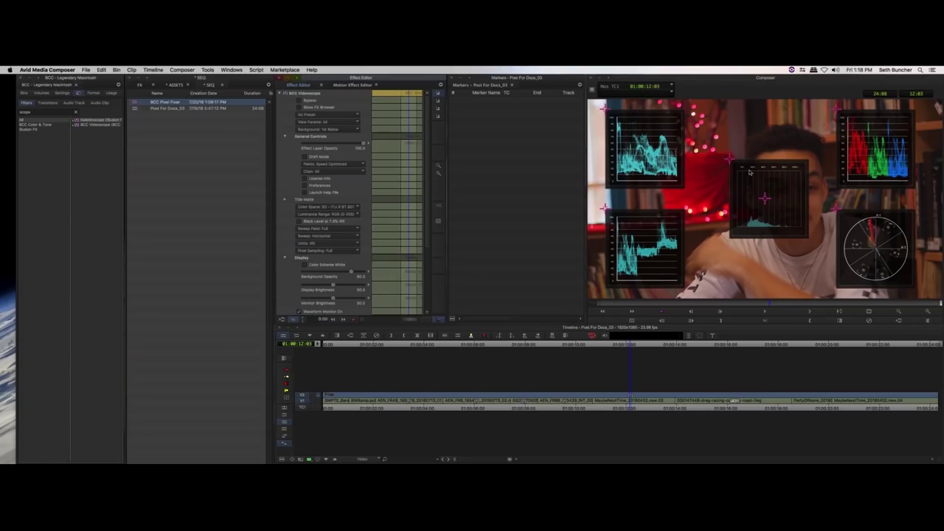
- Try repositioning the histogram overlay slightly in the picture, and undo the move
left_click_drag(730, 160, 757, 168)
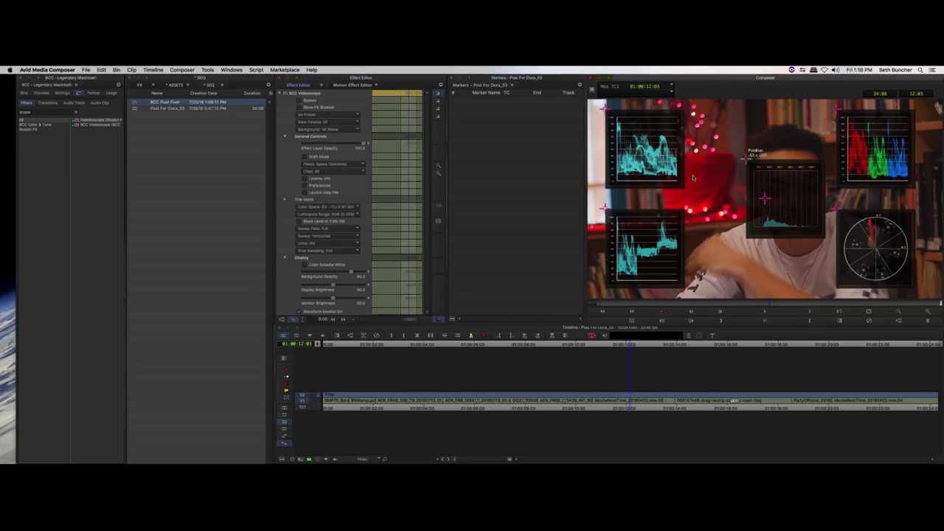
left_click(103, 69)
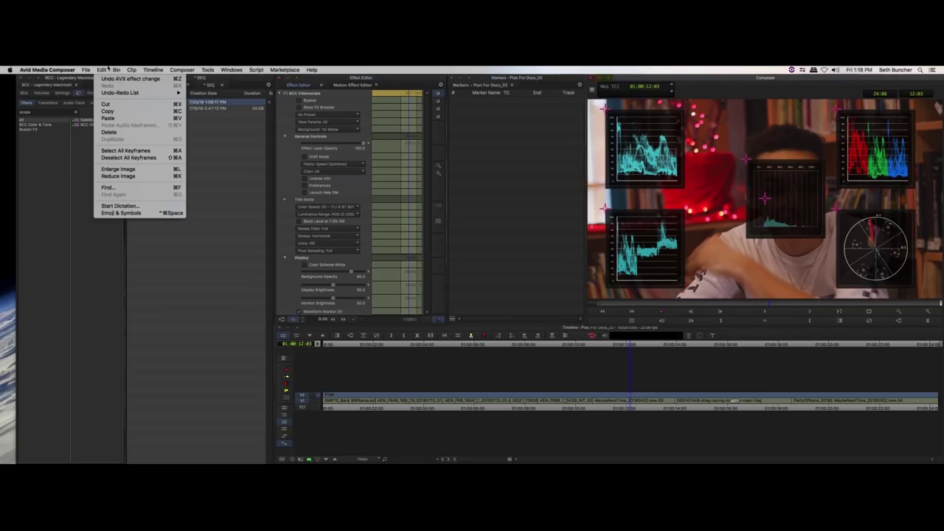
left_click(131, 78)
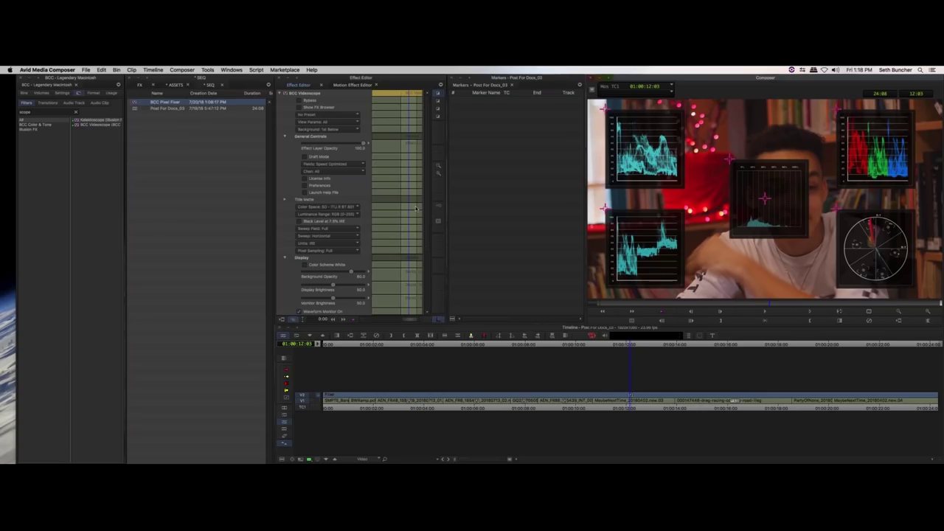
- Turn off the Videoscope's histogram and enlarge the Composer window over the timeline
scroll(416, 209, "down", 5)
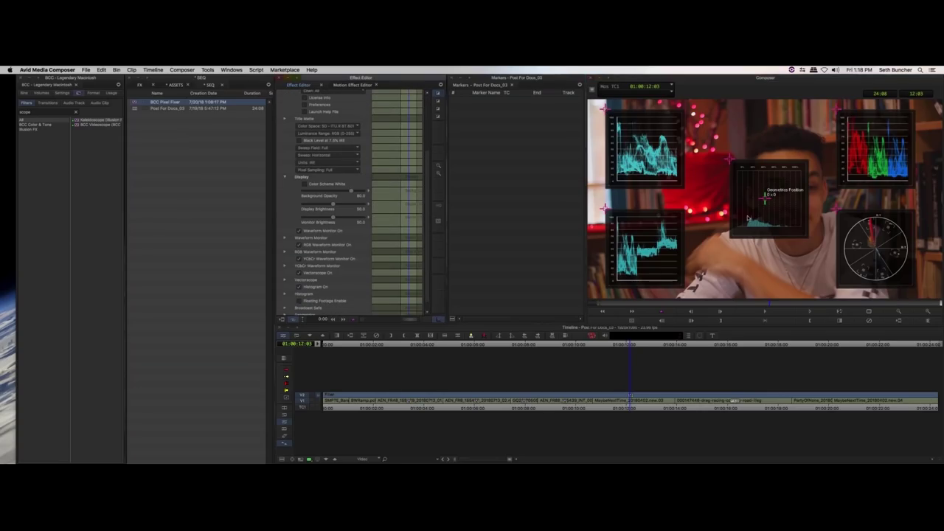
left_click(299, 287)
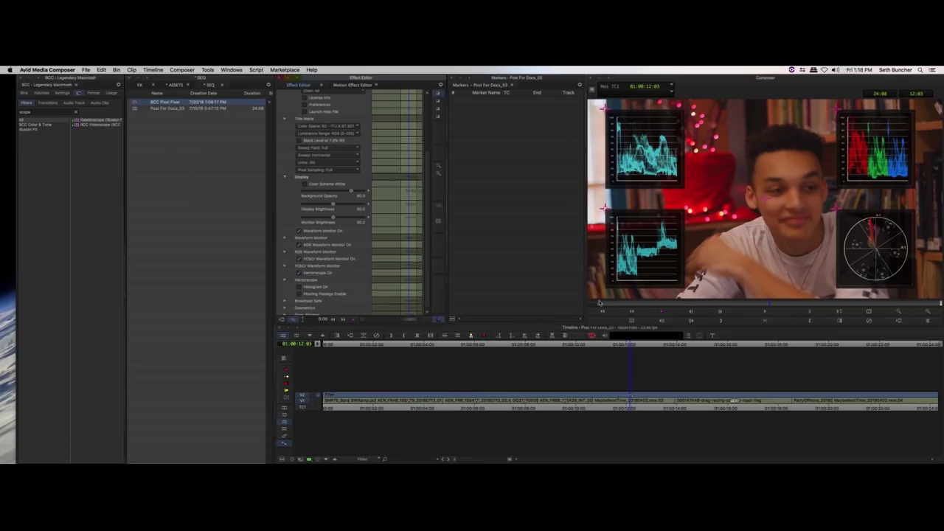
left_click_drag(581, 331, 453, 404)
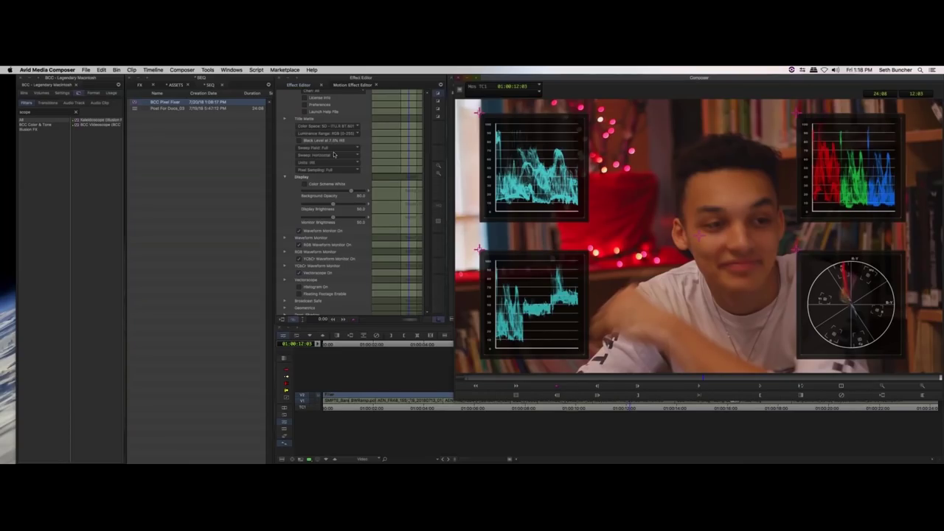
- Set the Videoscope's color space to HD 720/1080 - ITU.R BT.709 and its luminance range to D1 (16-235)
left_click(341, 127)
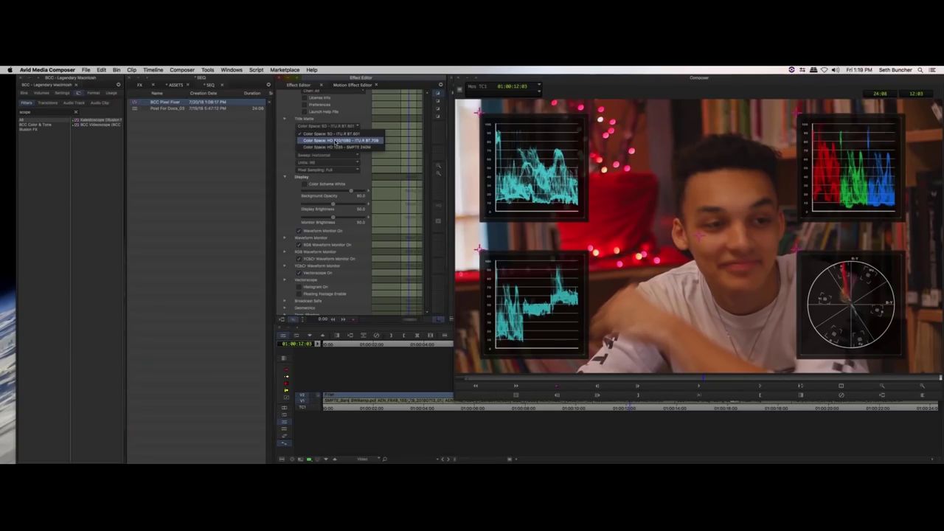
left_click(335, 140)
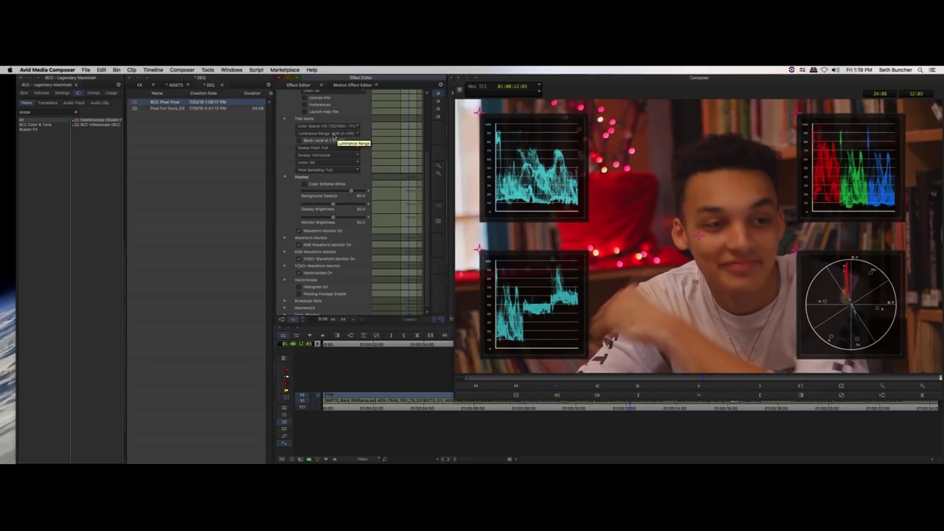
left_click(333, 136)
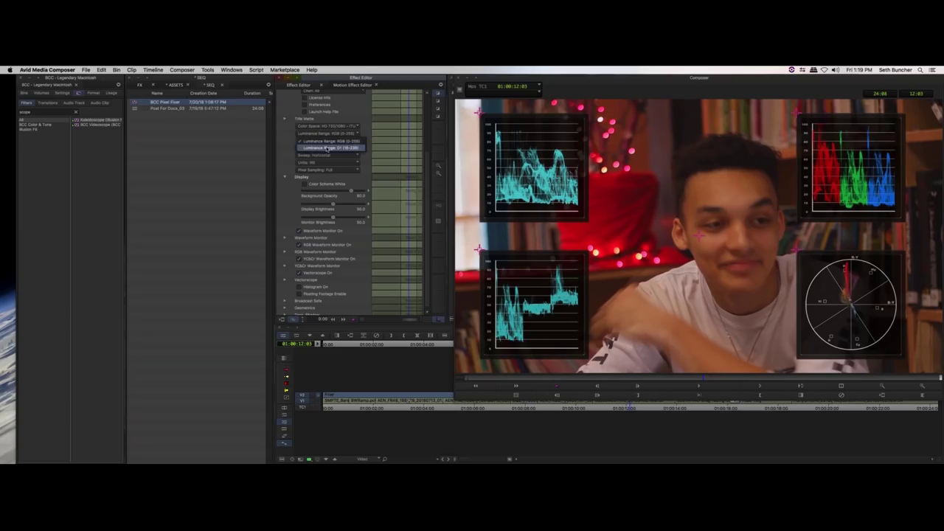
left_click(329, 149)
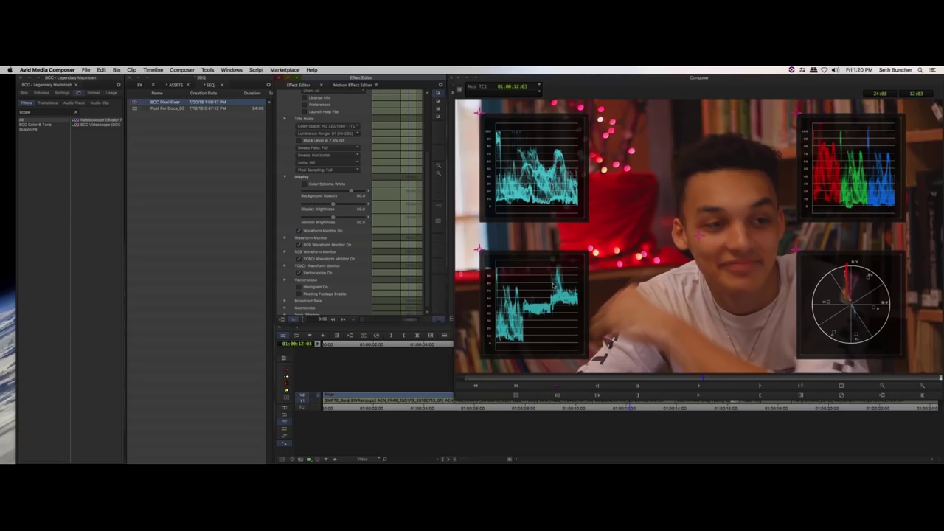
- Preview the Videoscope's histogram and white color scheme, switching each option on and back off
left_click(297, 287)
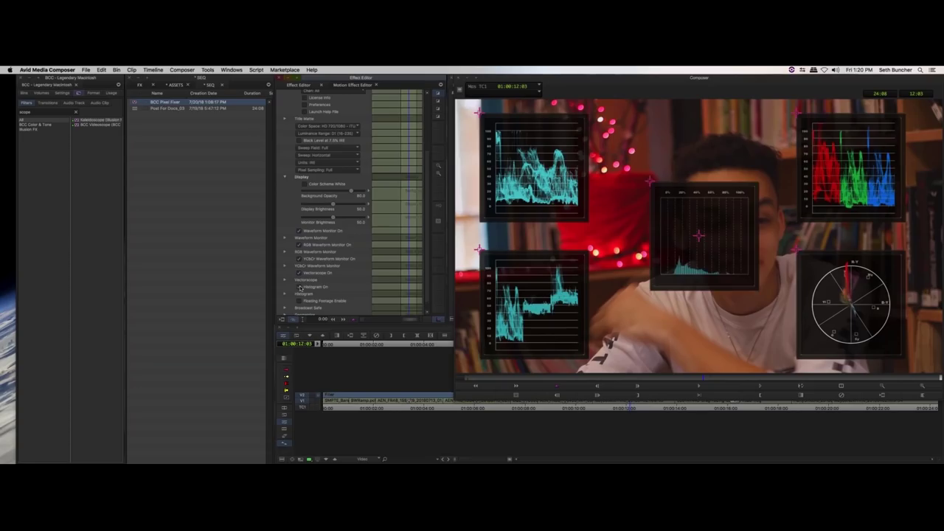
left_click(298, 288)
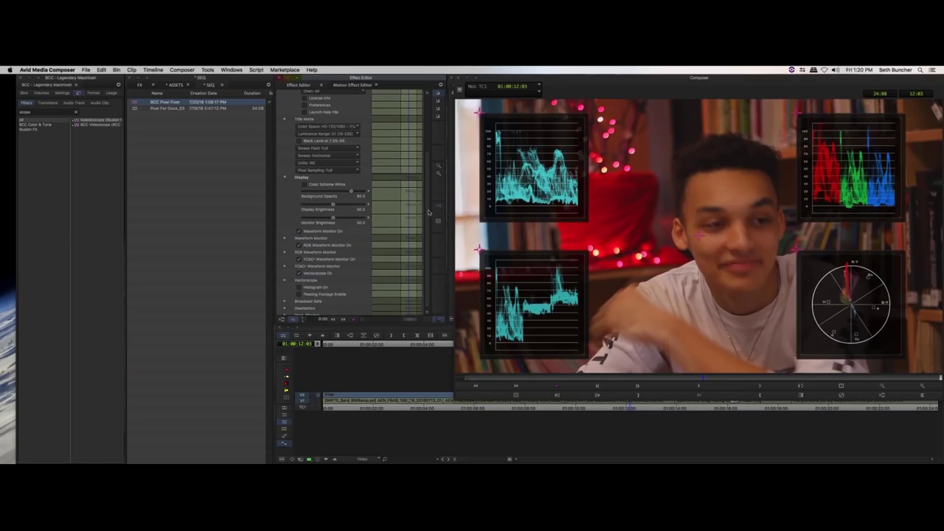
scroll(428, 200, "up", 2)
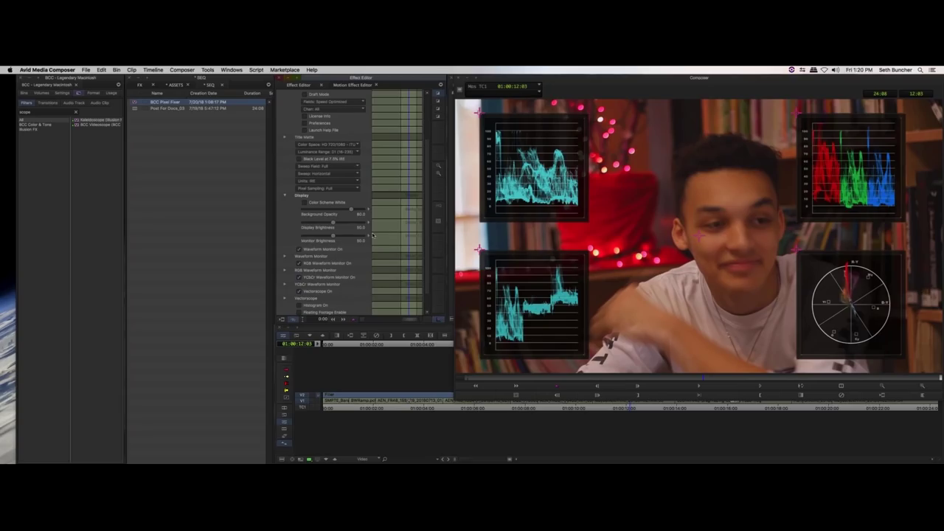
left_click(304, 204)
left_click(305, 205)
- Turn on Source Color for the Videoscope's Waveform Monitor
left_click(285, 256)
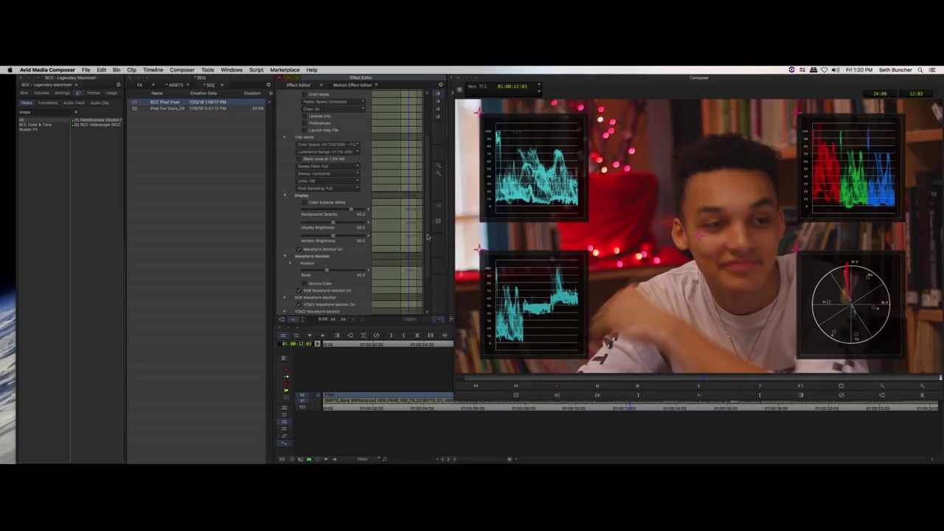
scroll(418, 241, "down", 3)
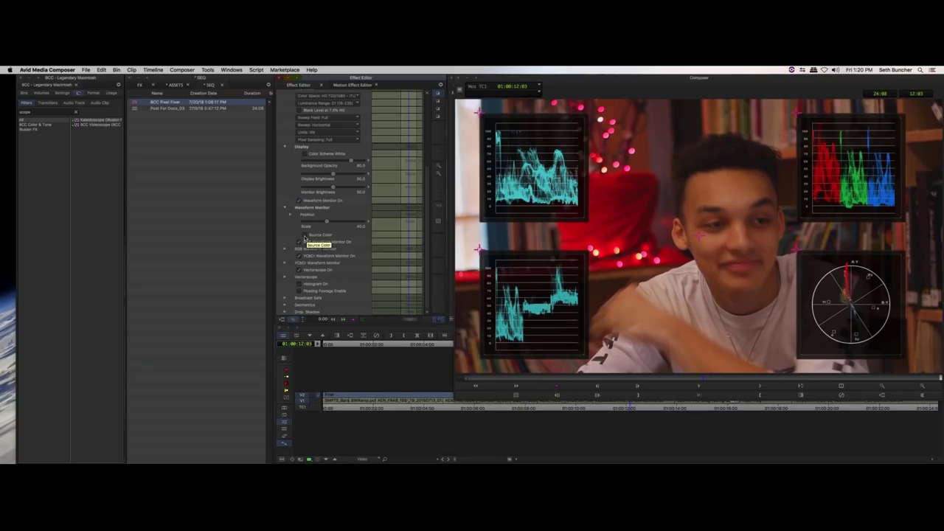
left_click(305, 236)
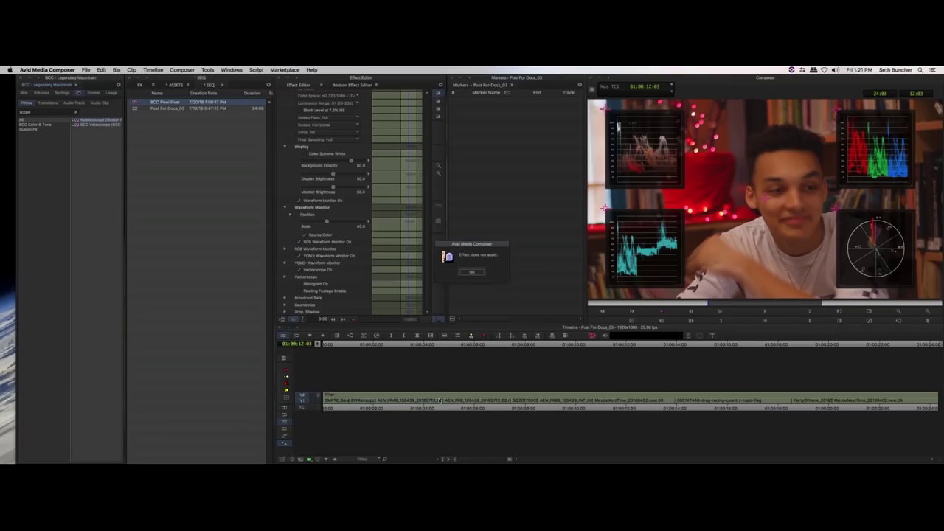
- Dismiss the alert, select the library clip on V1 and clear the effect search filter
left_click(472, 272)
left_click(607, 400)
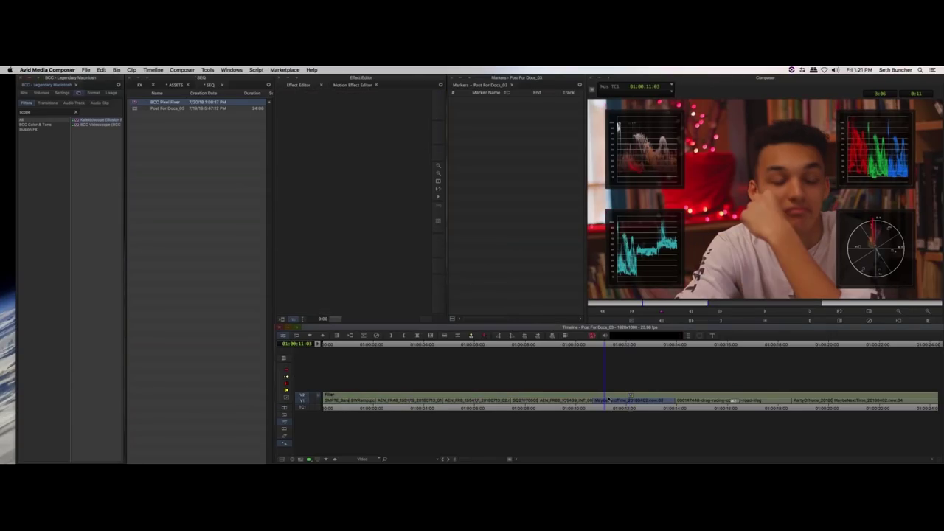
left_click(76, 113)
left_click(76, 112)
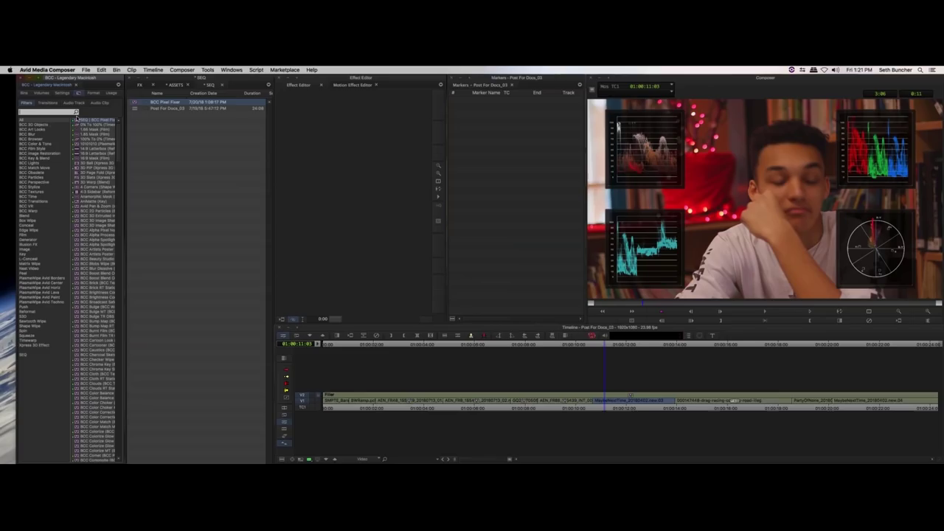
- Apply BCC Color Balance from the BCC Color & Tone category to the library clip and lower its Red Balance slightly below zero
left_click(37, 145)
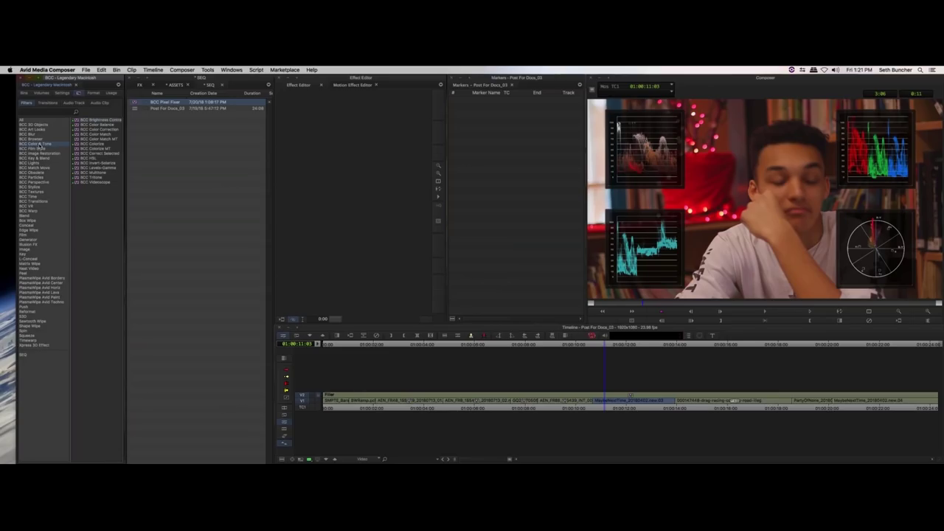
left_click(100, 126)
left_click_drag(624, 409, 623, 407)
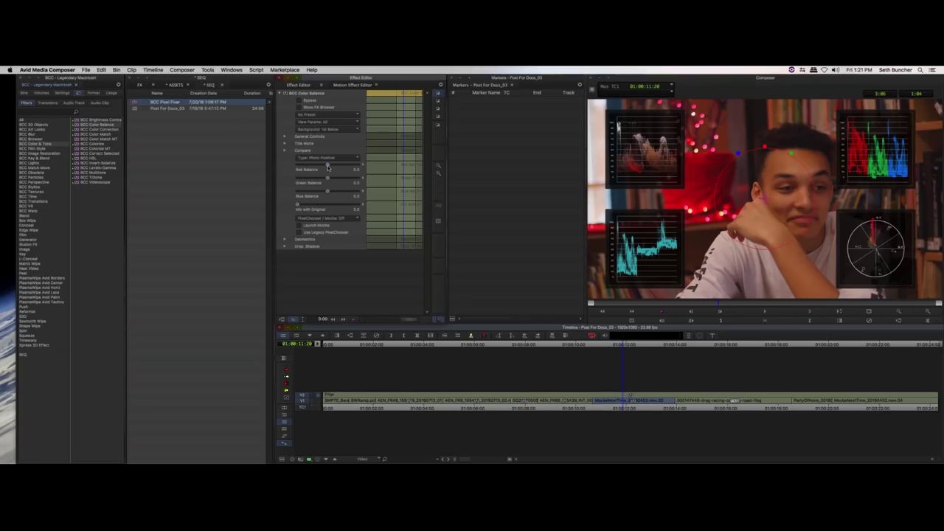
left_click_drag(328, 168, 328, 165)
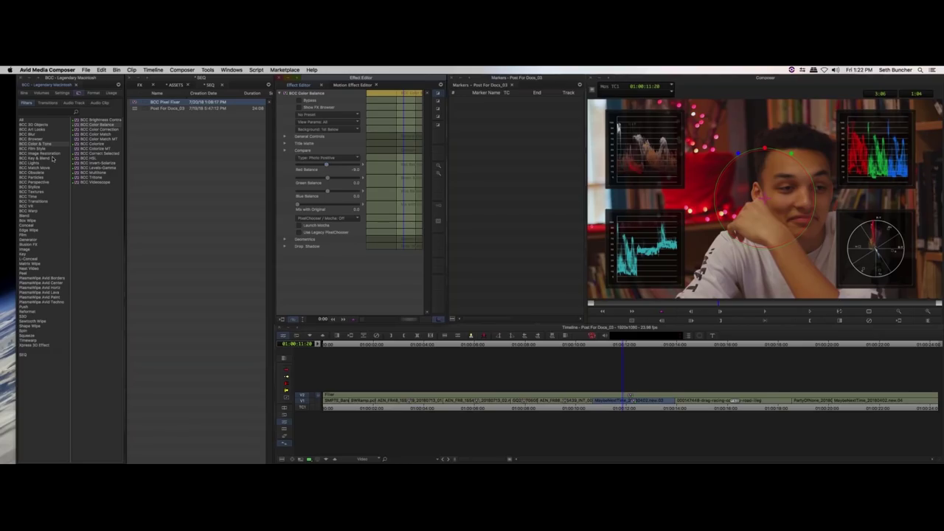
- Stack BCC Color Correction on top of the library clip's color balance and reduce its Saturation slightly
left_click(101, 130)
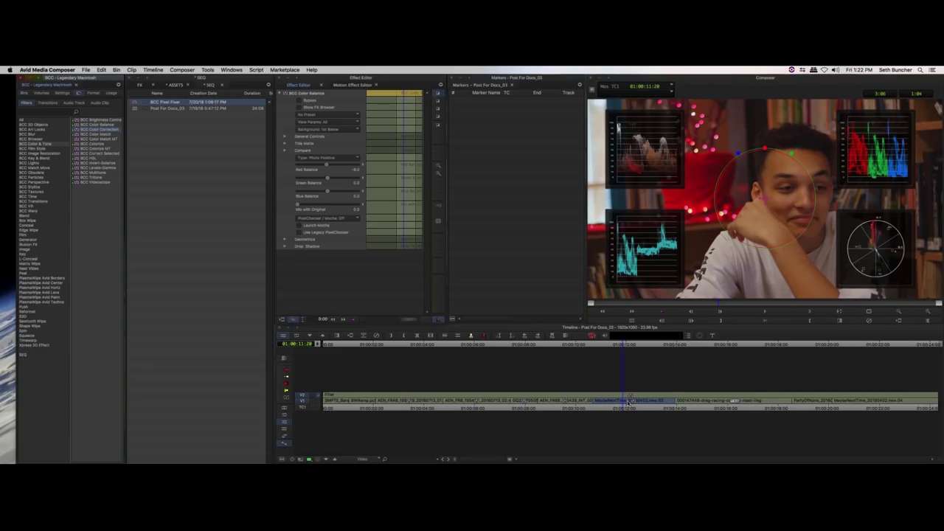
left_click_drag(100, 129, 628, 402)
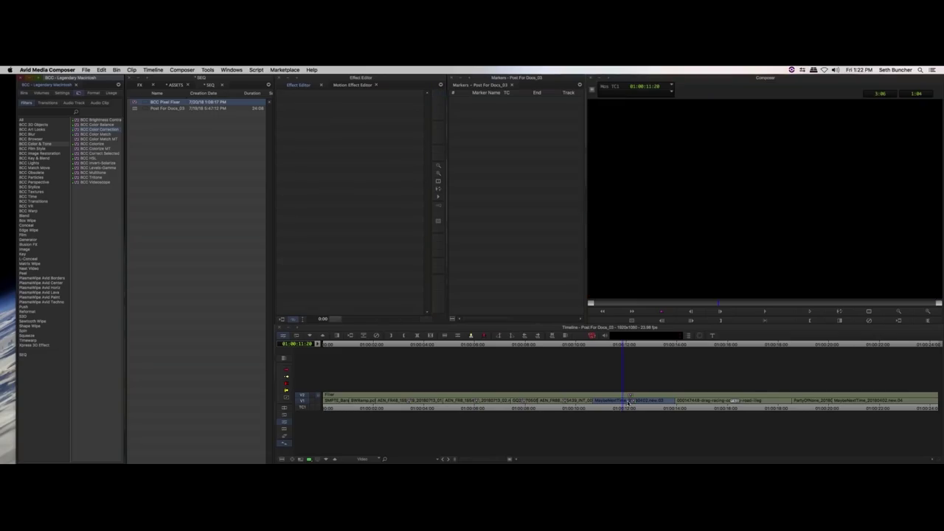
double_click(627, 403)
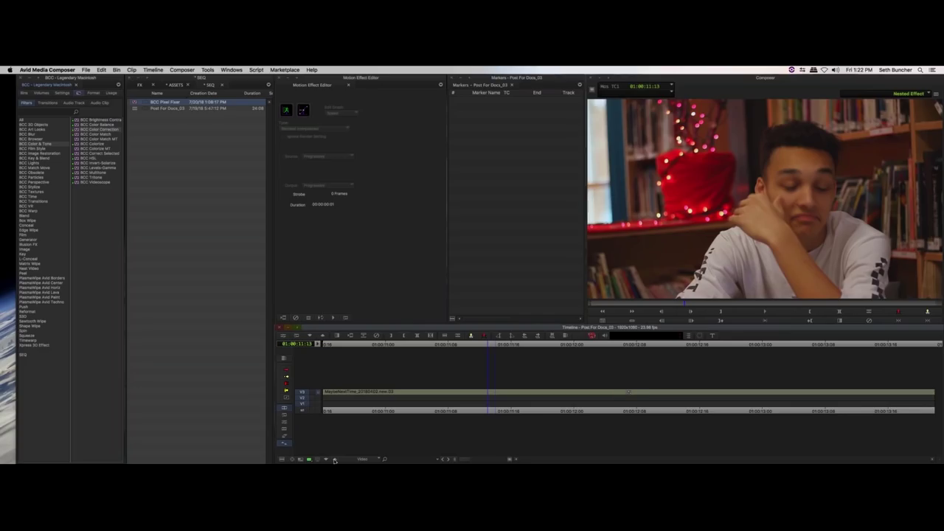
left_click(334, 460)
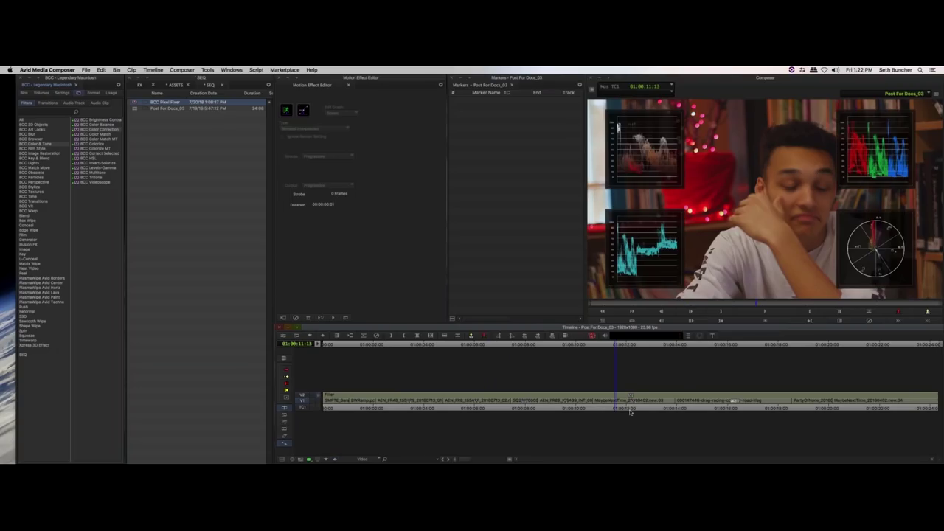
left_click(629, 407)
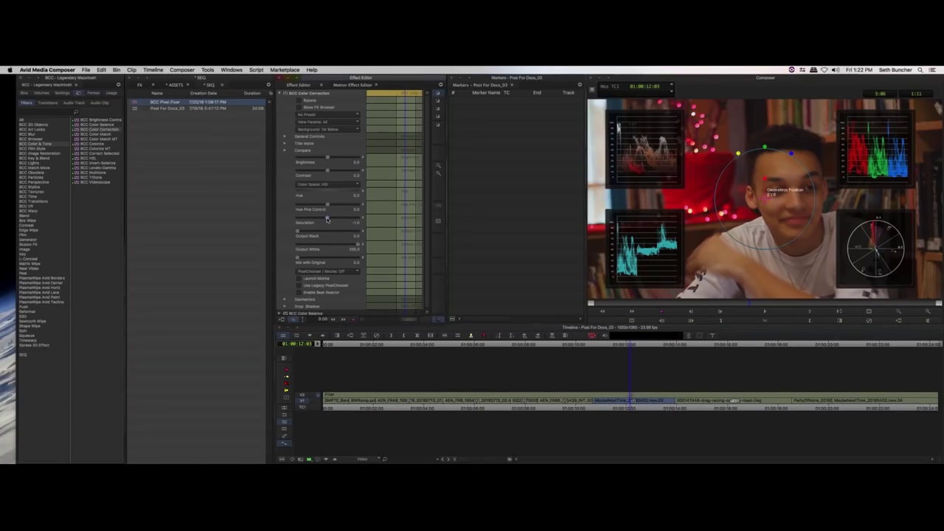
left_click_drag(326, 219, 323, 218)
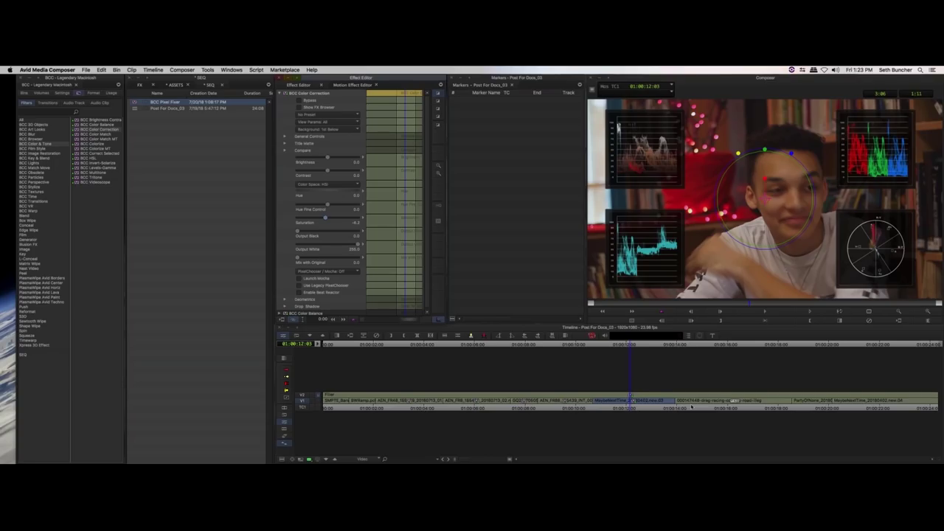
- Switch video monitoring to V1 to hide the scopes and scrub through the corrected library shot
left_click(317, 400)
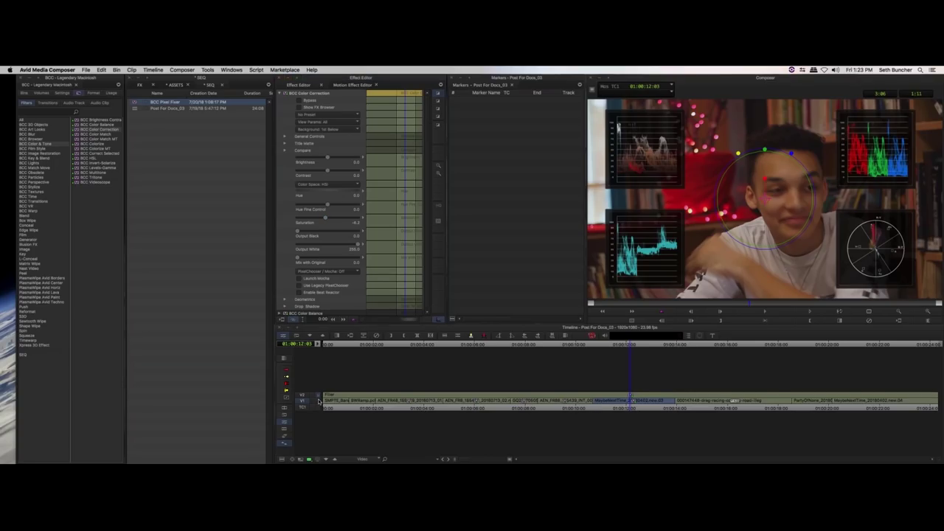
left_click(611, 407)
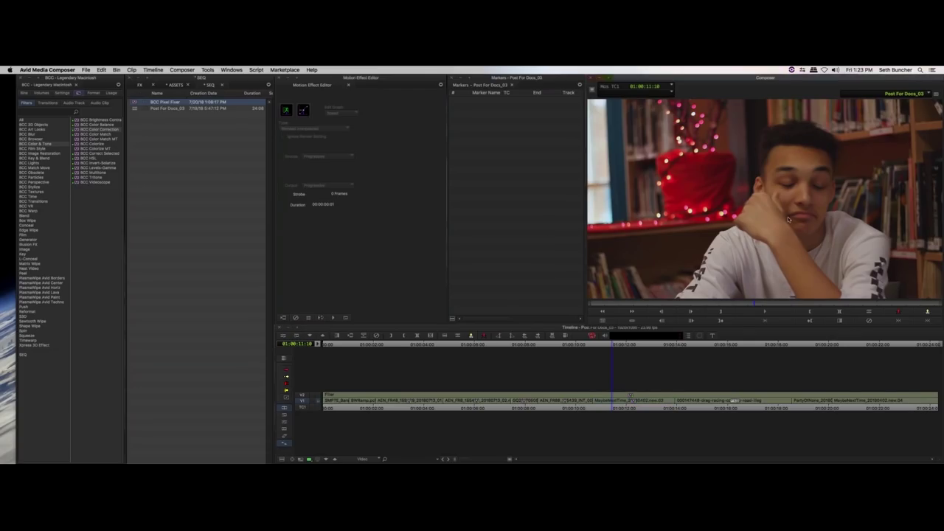
left_click(599, 406)
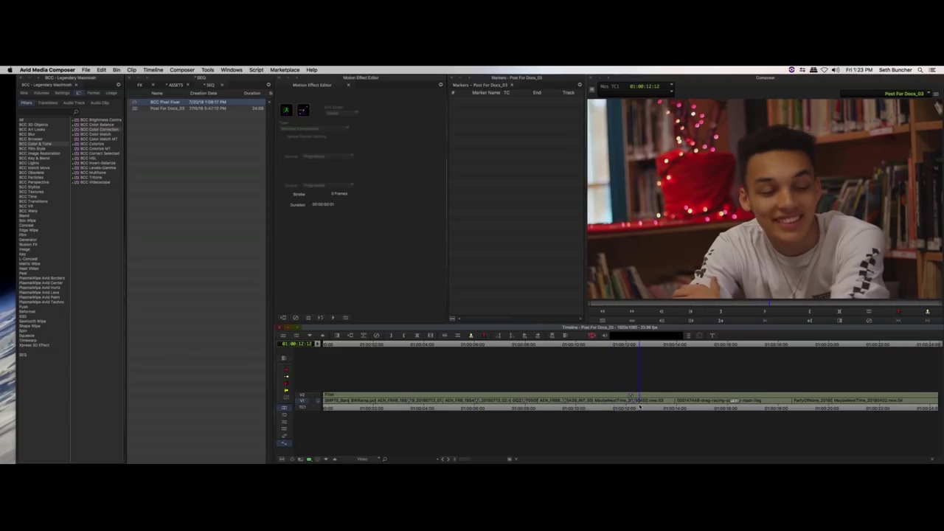
mouse_move(639, 407)
left_mouse_down()
mouse_move(624, 406)
mouse_move(634, 407)
left_mouse_up()
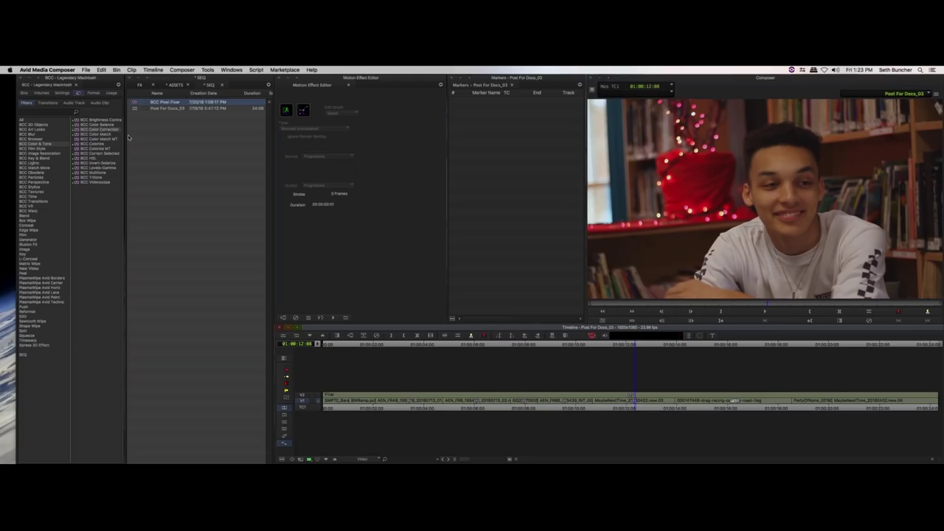
- Stack BCC Magic Sharp from the BCC Image Restoration category on the library clip, keeping its existing color effects
left_click(44, 153)
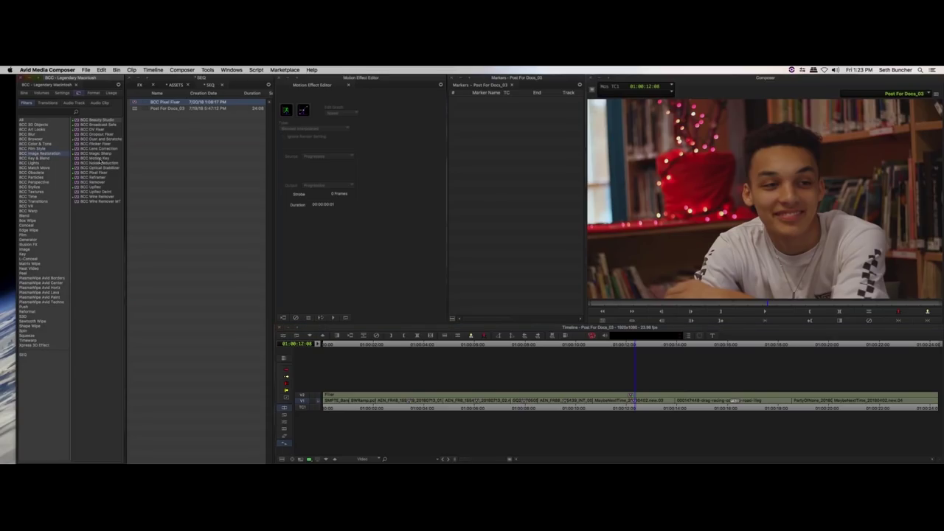
left_click(101, 154)
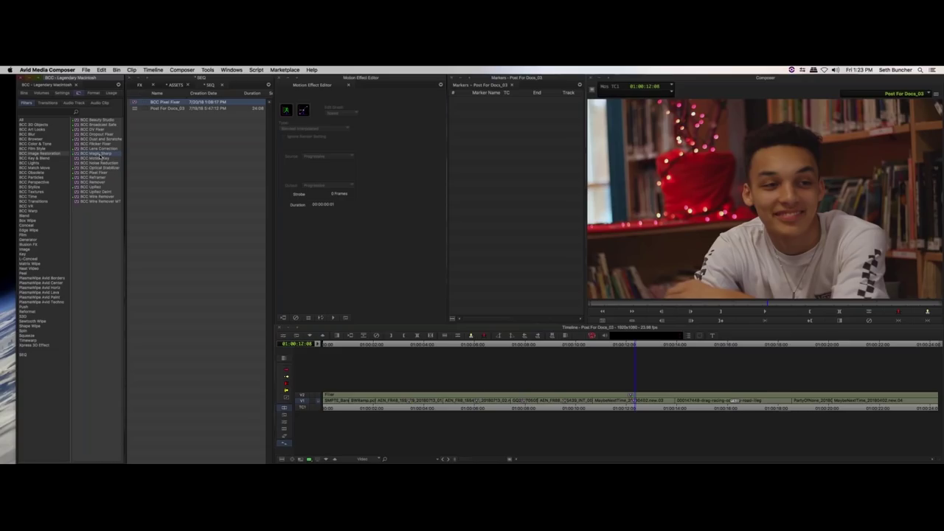
left_click_drag(373, 280, 638, 402)
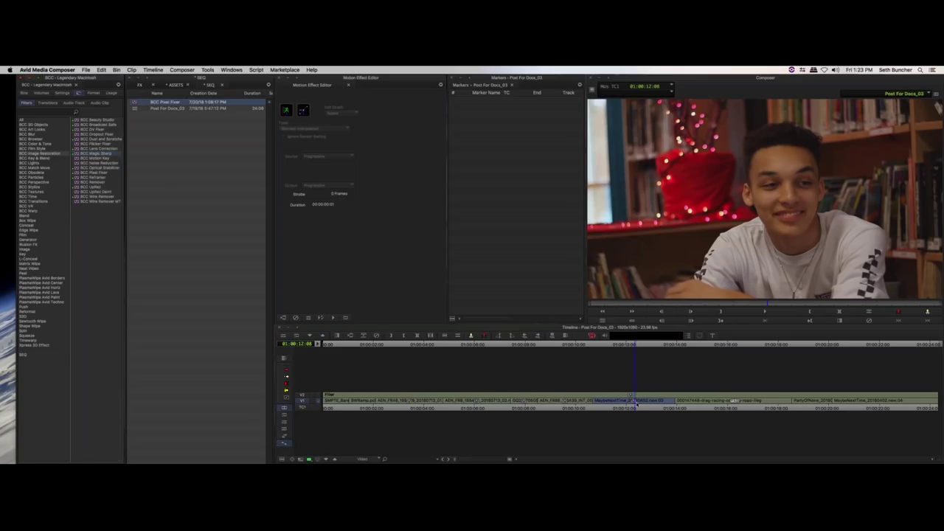
left_click(628, 406)
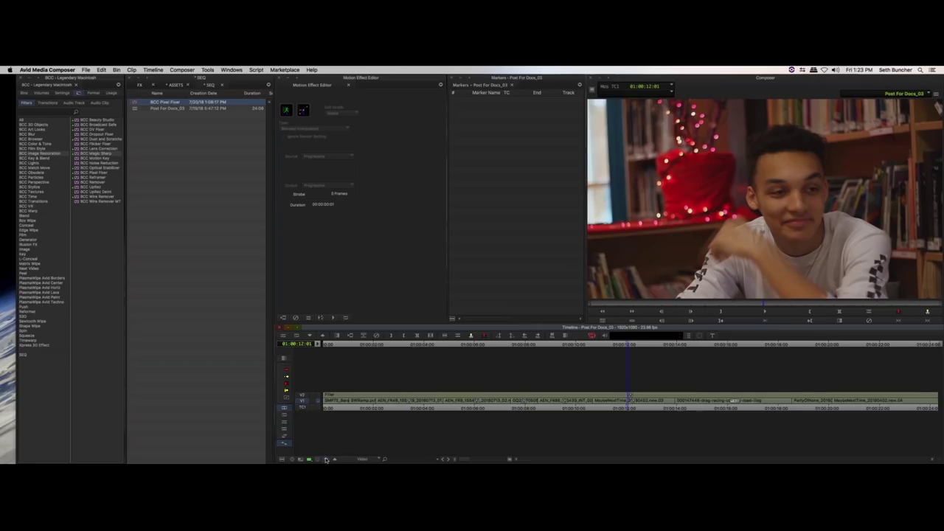
left_click(326, 458)
left_click(335, 458)
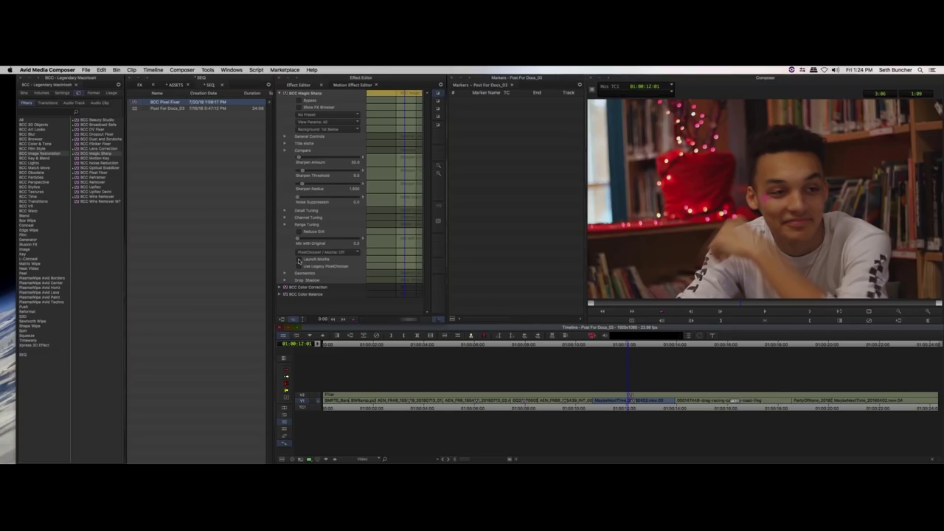
- Launch Mocha from Magic Sharp and draw a closed, loose X-spline around the seated young man
left_click(298, 260)
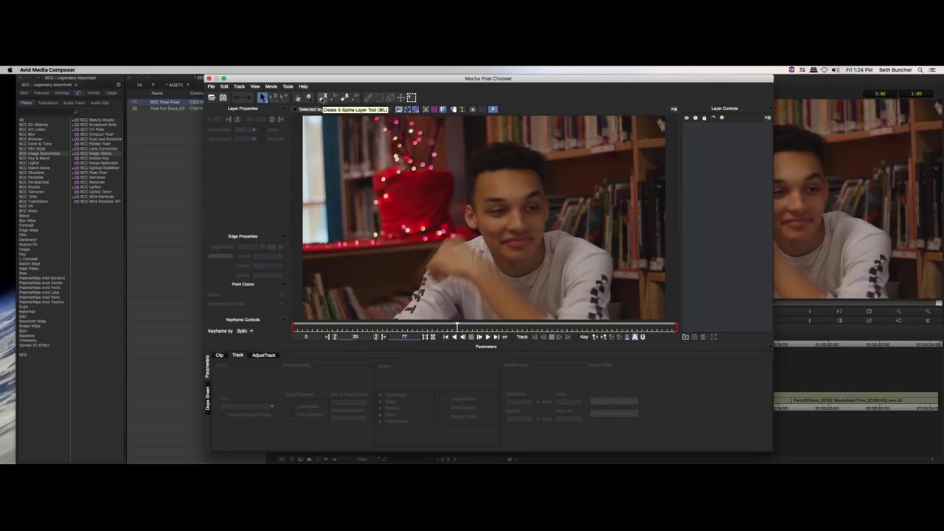
left_click(322, 99)
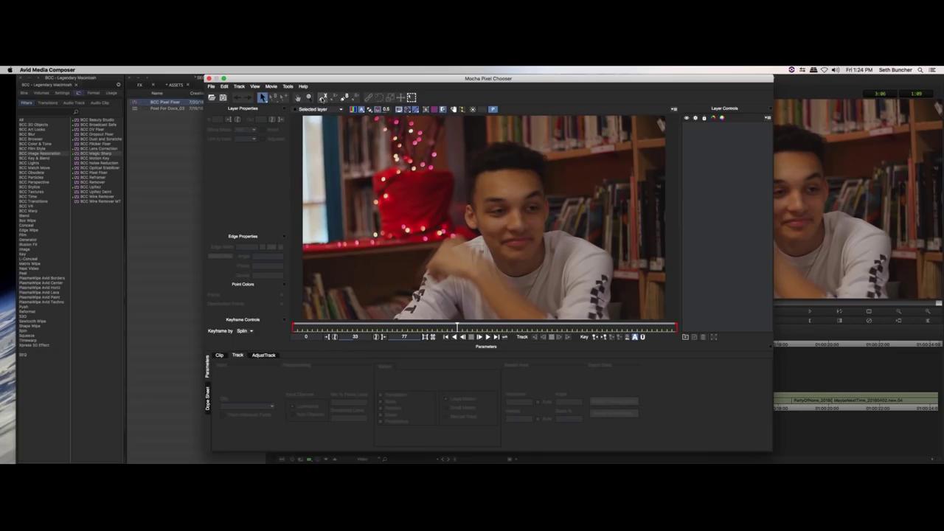
left_click(424, 143)
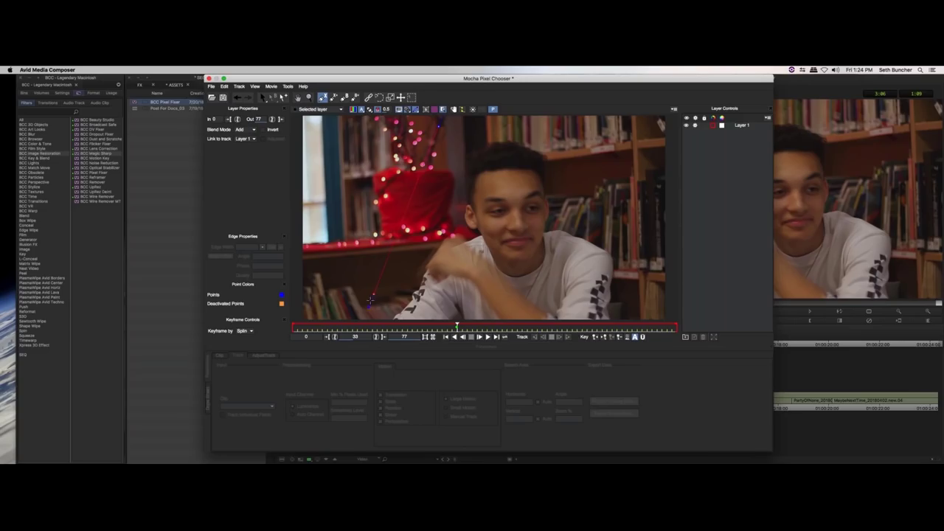
left_click(378, 317)
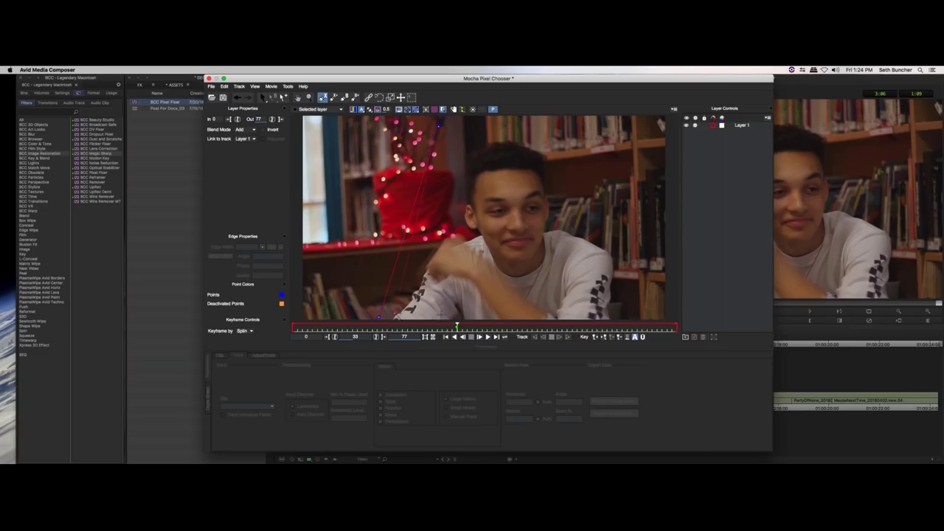
left_click(639, 318)
left_click(565, 116)
left_click(481, 118)
right_click(439, 128)
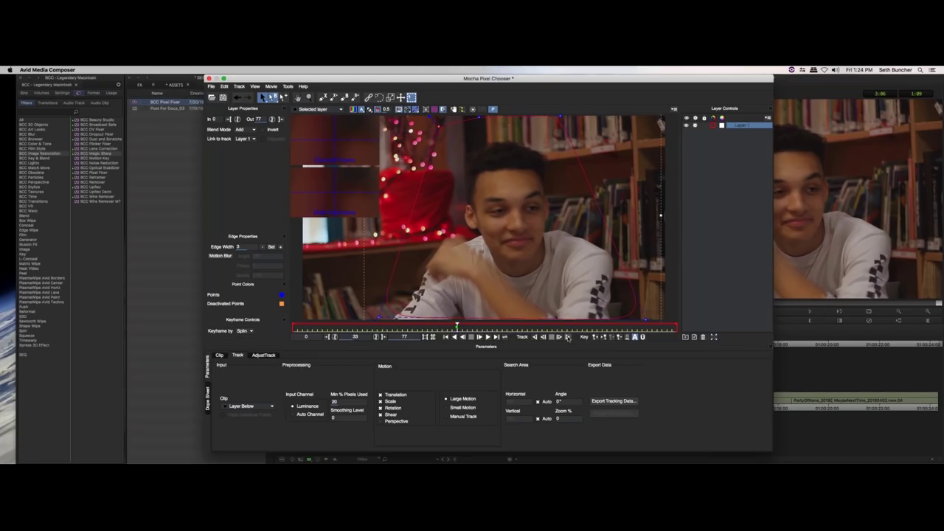
- Track the spline forward to the end of the clip, then save the mask and close Mocha
left_click(567, 337)
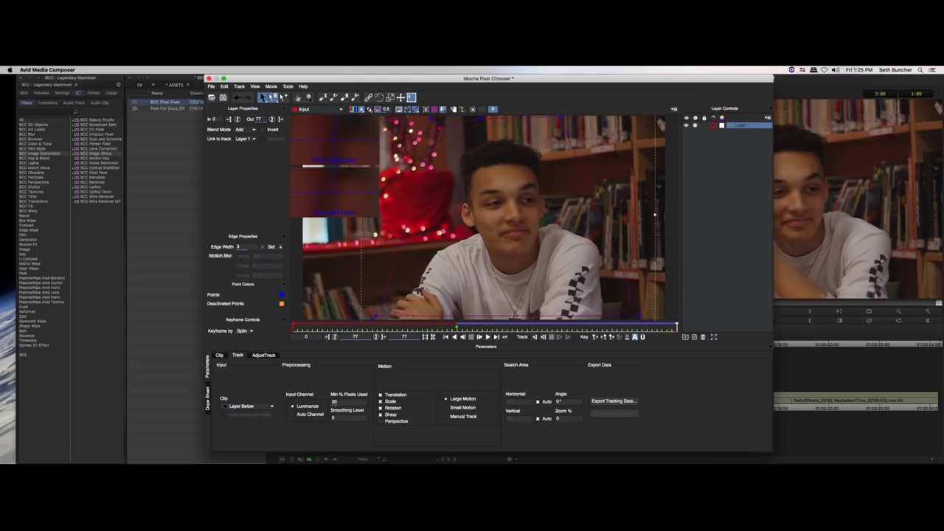
left_click(211, 87)
left_click(231, 163)
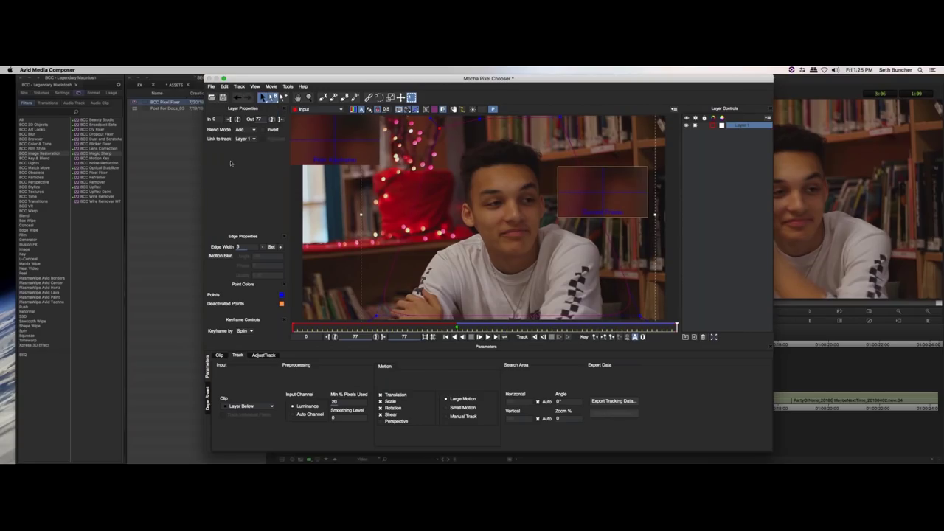
left_click(595, 123)
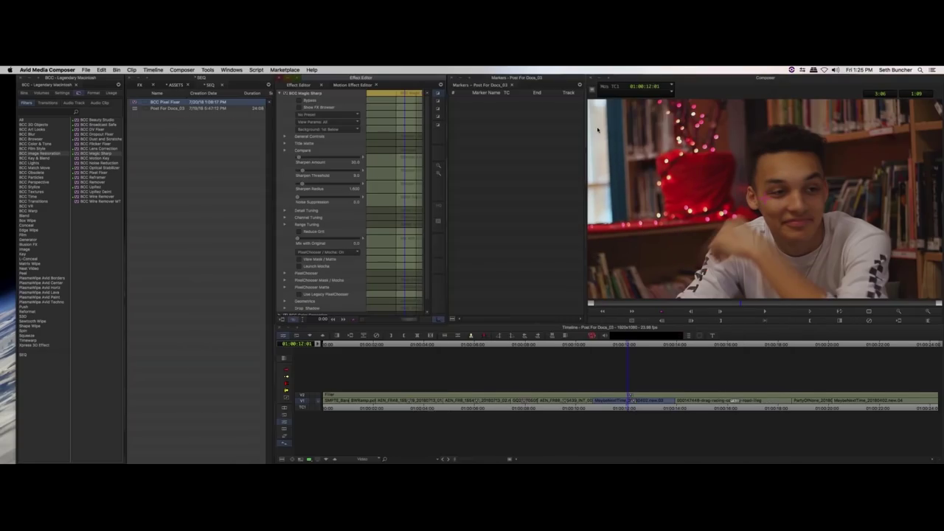
- Turn on View Mask / Matte for Magic Sharp and scrub through the shot to check the tracked mask
left_click(300, 261)
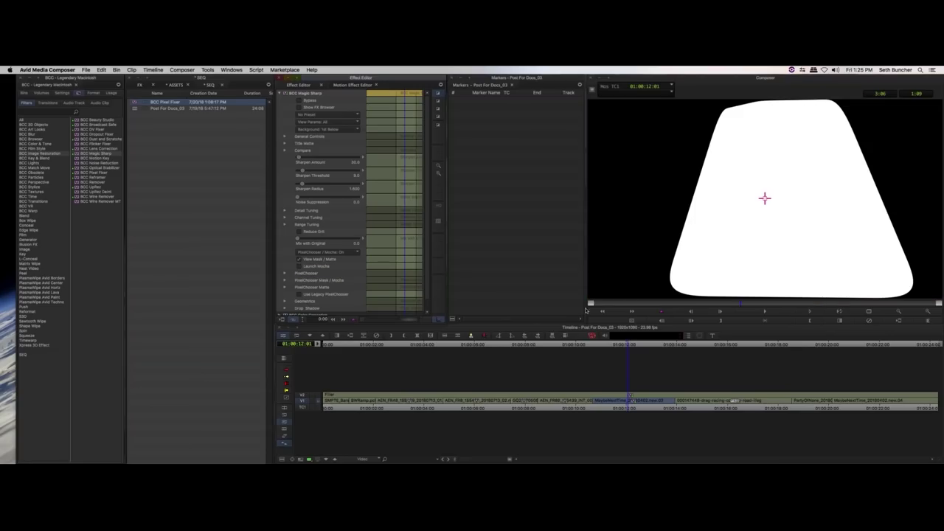
left_click_drag(603, 303, 763, 312)
left_click(762, 311)
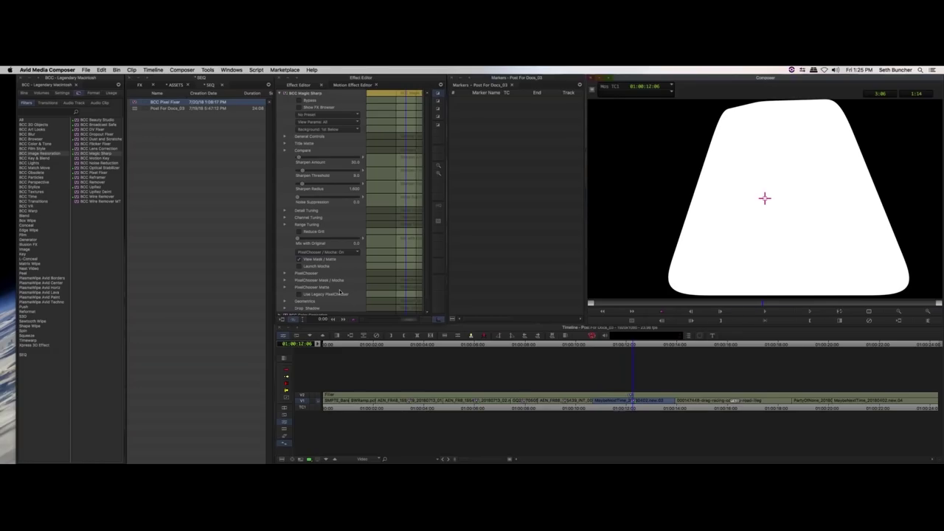
- Feather the Magic Sharp Mocha mask to about 115, then turn off View Mask / Matte
scroll(298, 298, "down", 1)
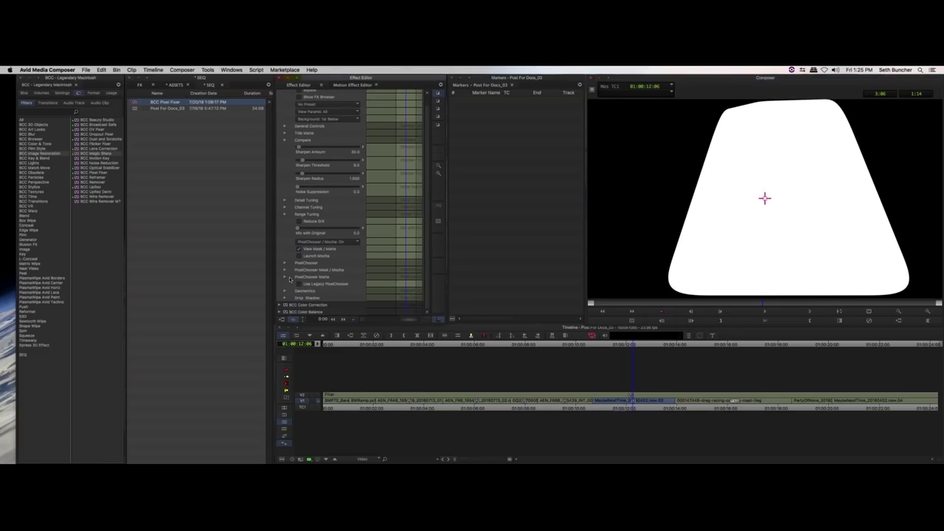
left_click(285, 277)
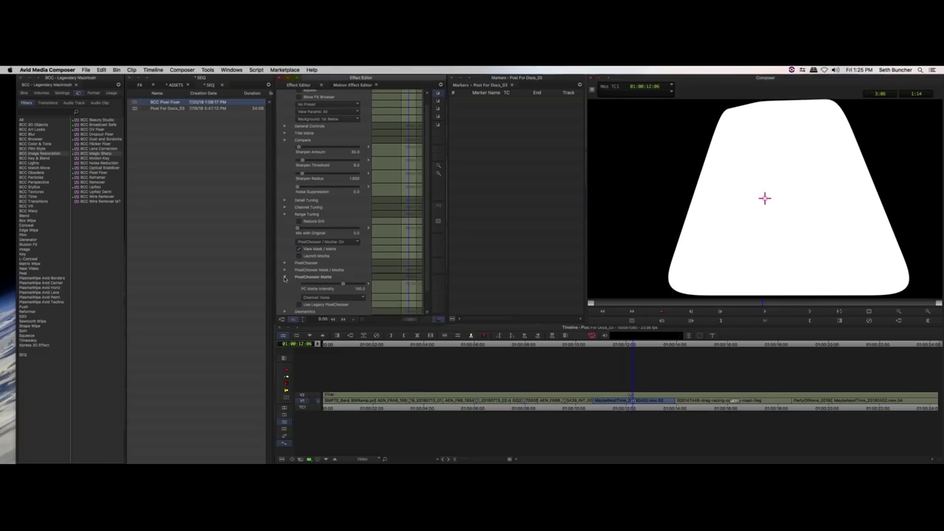
left_click(290, 269)
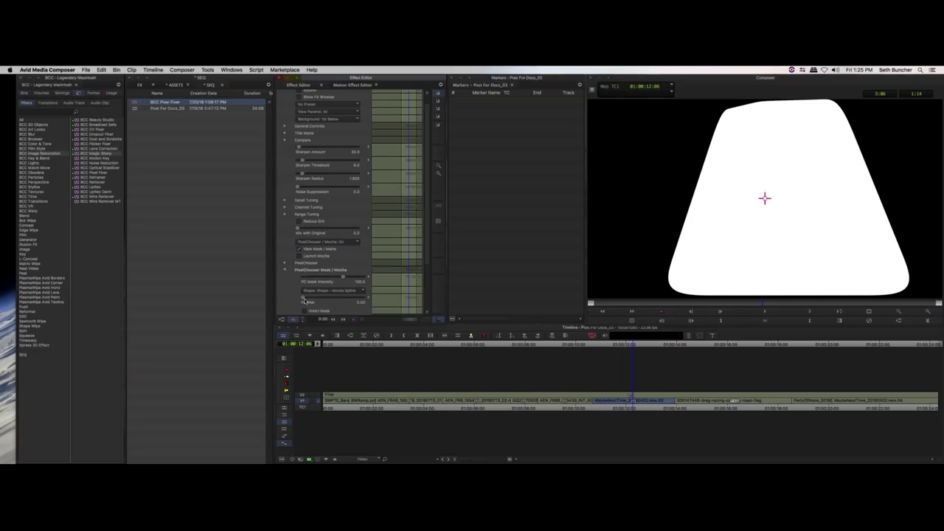
left_click_drag(303, 300, 321, 300)
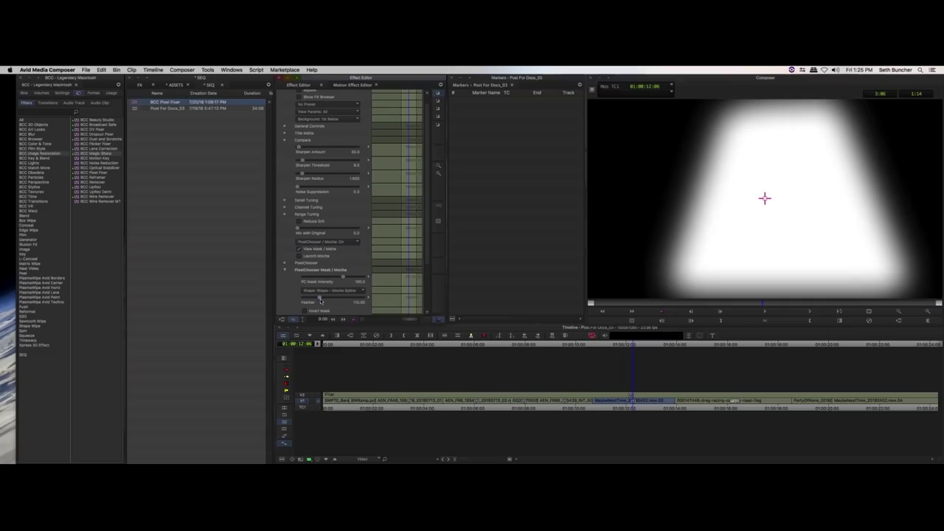
left_click(299, 248)
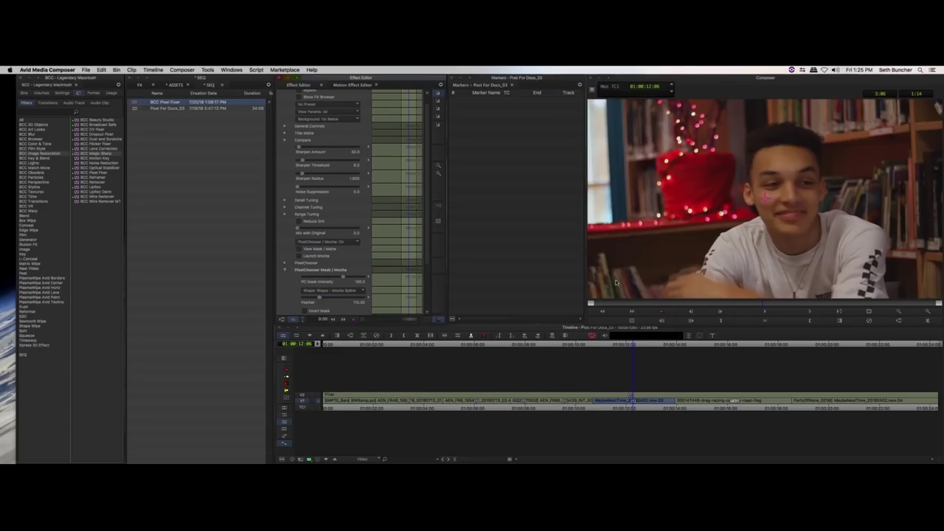
- Leave effect editing and enlarge the Composer monitor, with the playhead on the library clip
left_click(601, 300)
left_click_drag(585, 330, 423, 436)
left_click_drag(424, 417, 520, 362)
left_click(617, 411)
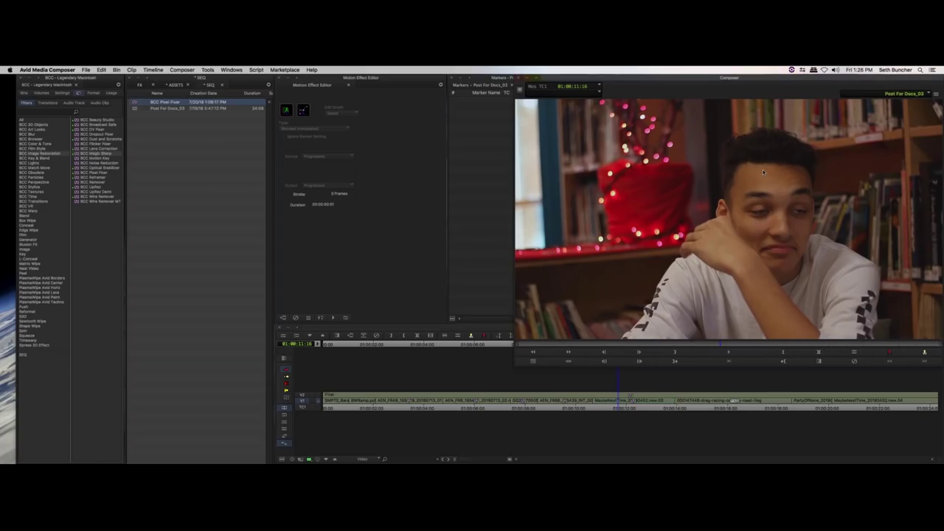
- Play and scrub through the library clip to check the color correction and the sharpening on the young man
left_click(596, 405)
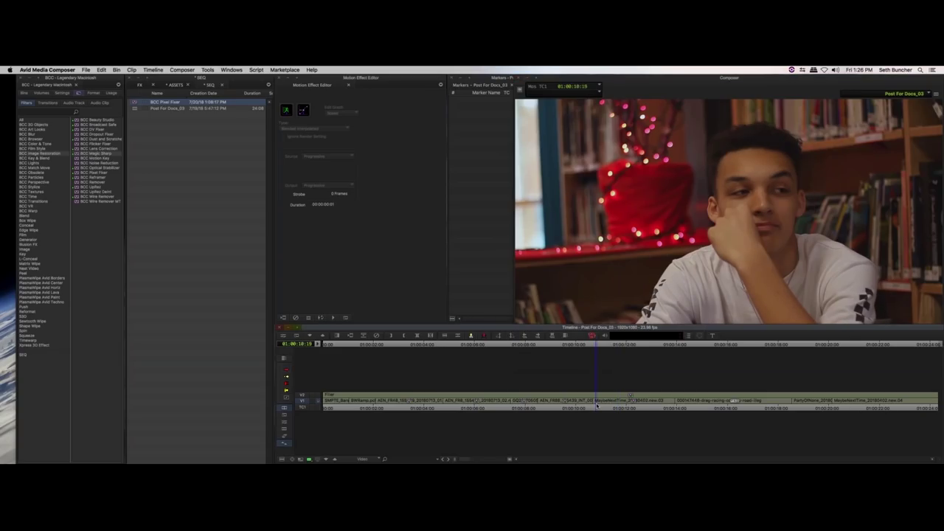
left_click_drag(597, 405, 594, 405)
key("space")
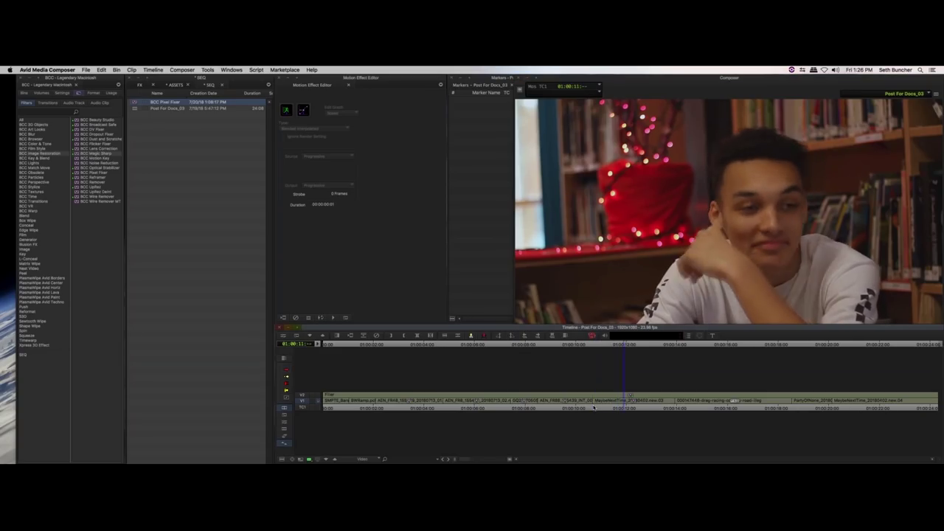
left_click(607, 407)
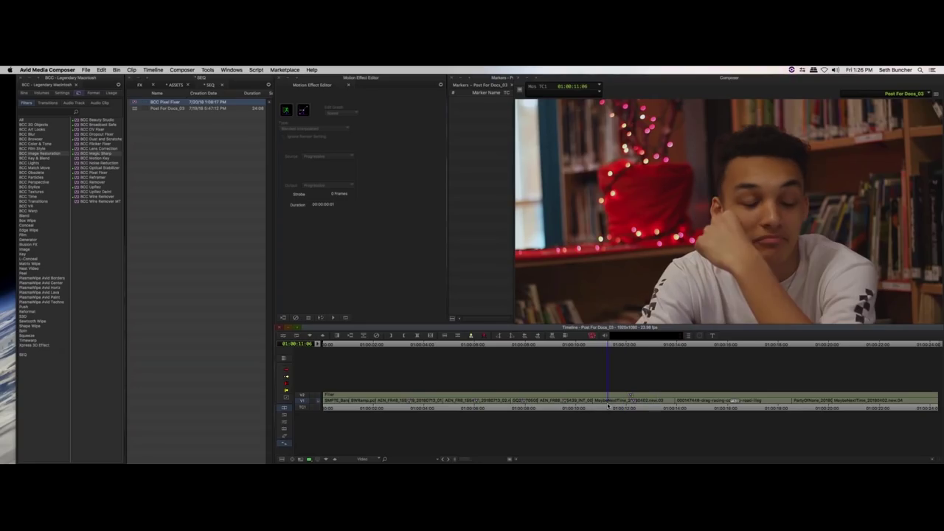
left_click_drag(608, 406, 630, 407)
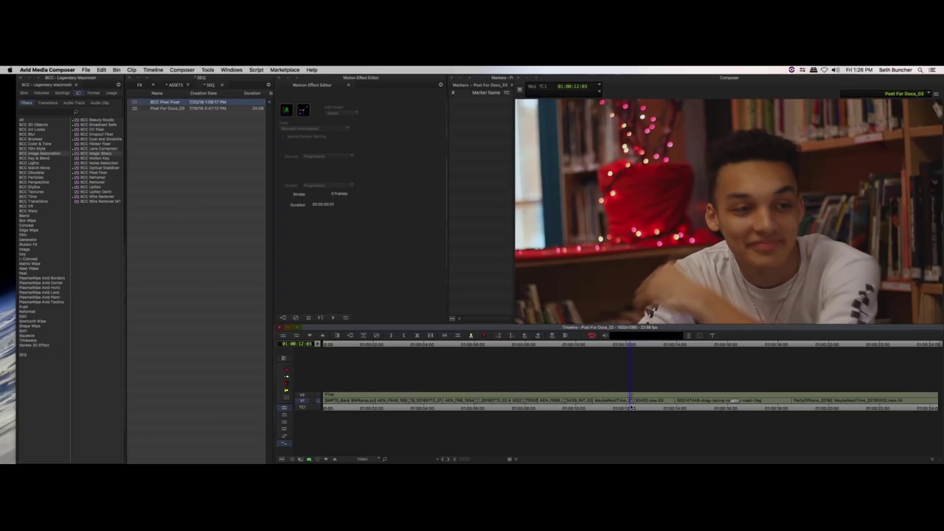
left_click_drag(630, 406, 632, 406)
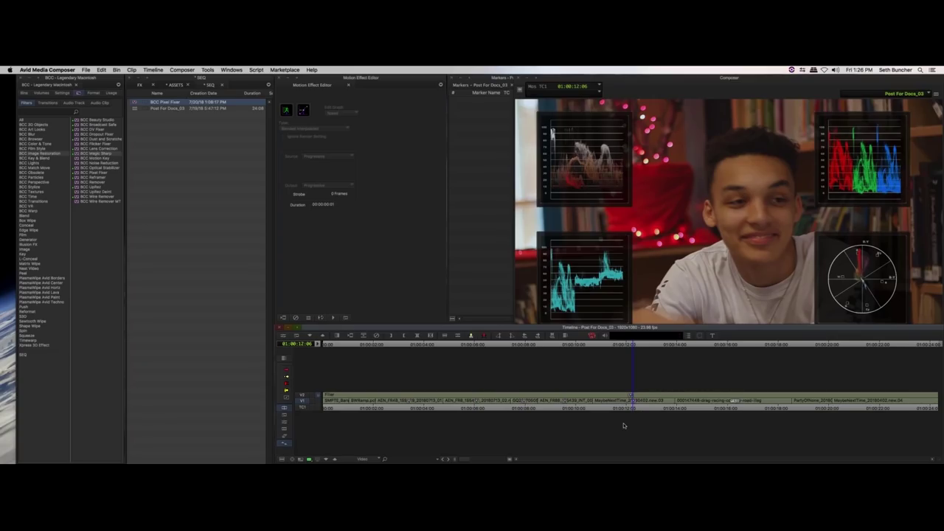
left_click(608, 407)
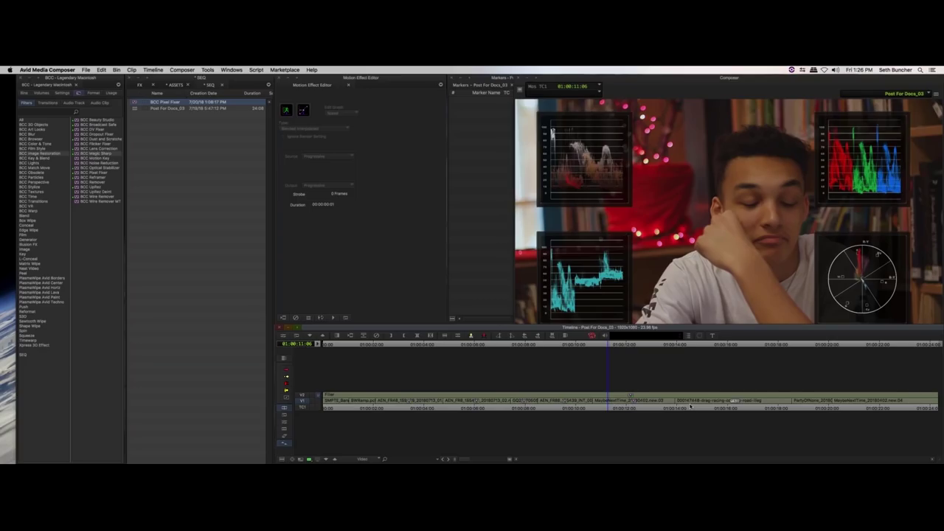
- Scrub through the drag-racing road clip to examine how it fills the frame, and save the sequence bin
left_click(688, 407)
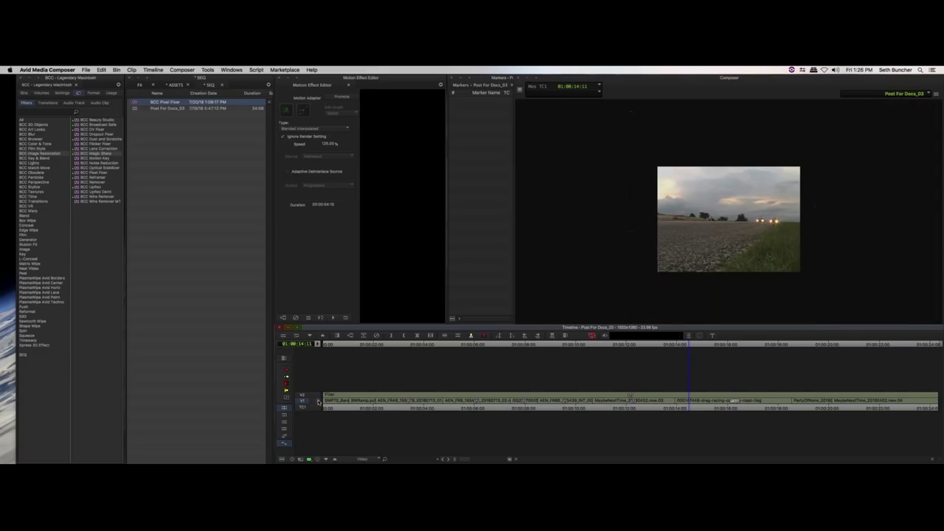
left_click_drag(682, 406, 722, 405)
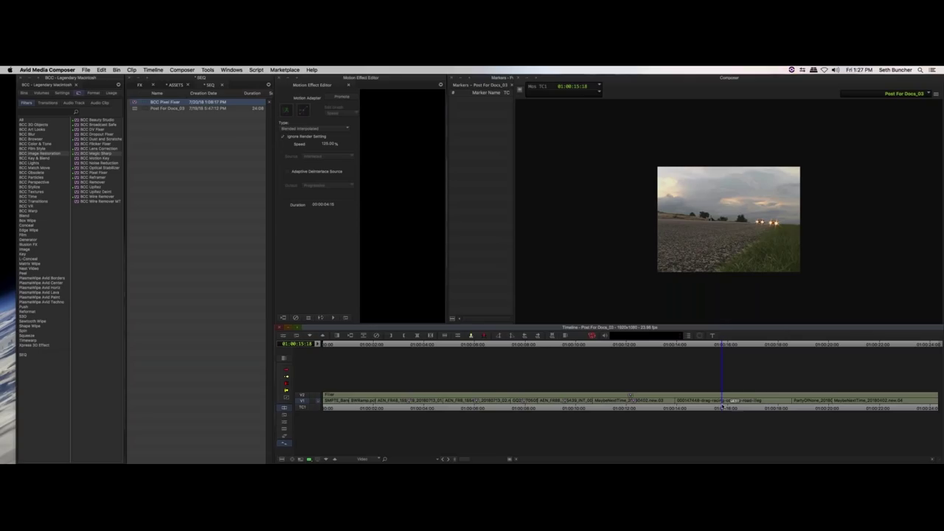
left_click_drag(722, 406, 715, 406)
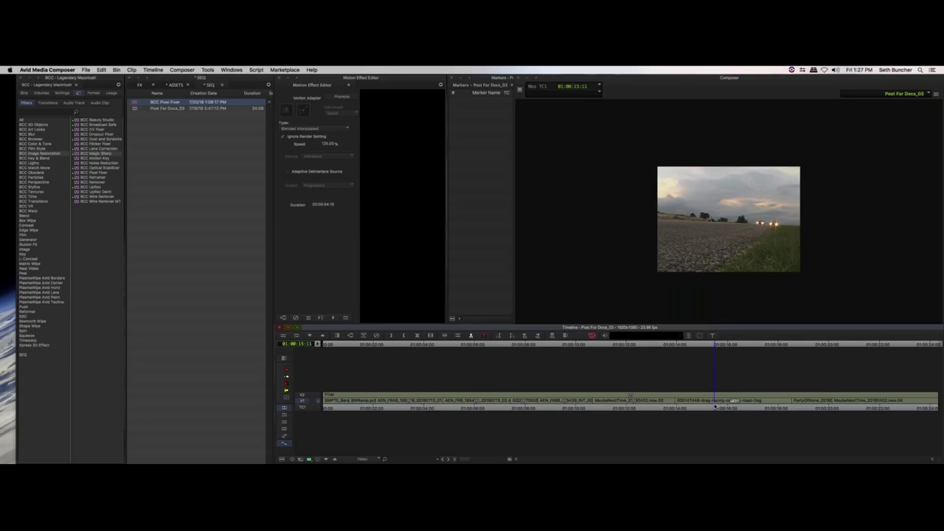
key("super+s")
left_click_drag(697, 407, 722, 407)
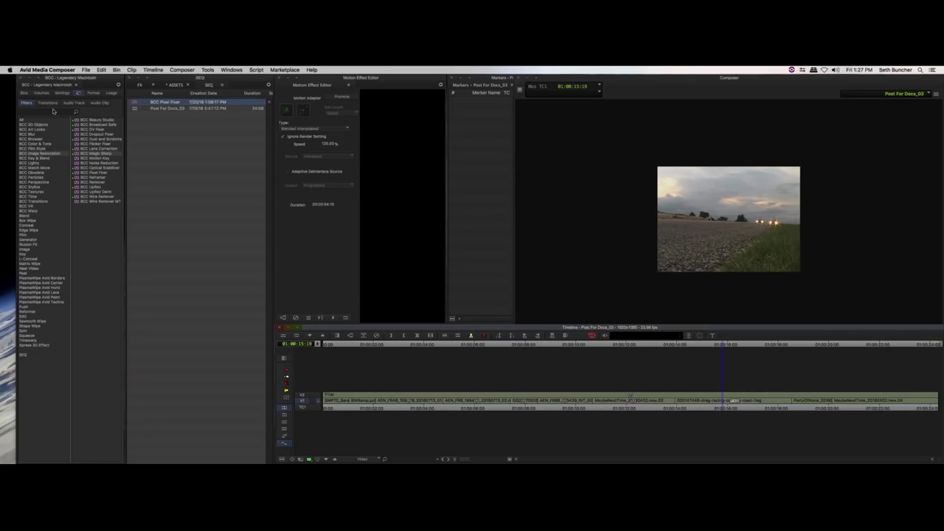
- Search the effects for "upre" and apply BCC UpRez to the drag-racing road clip
left_click(54, 111)
type("upre")
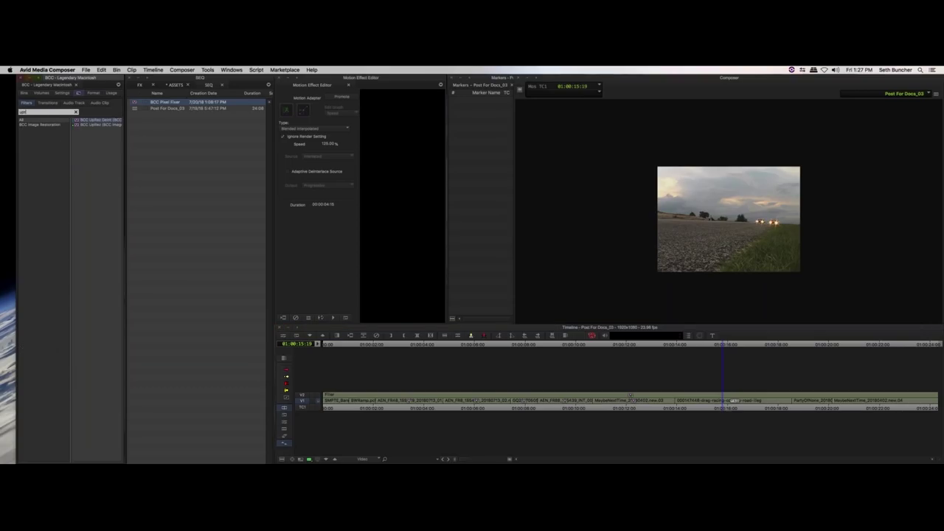
key("Return")
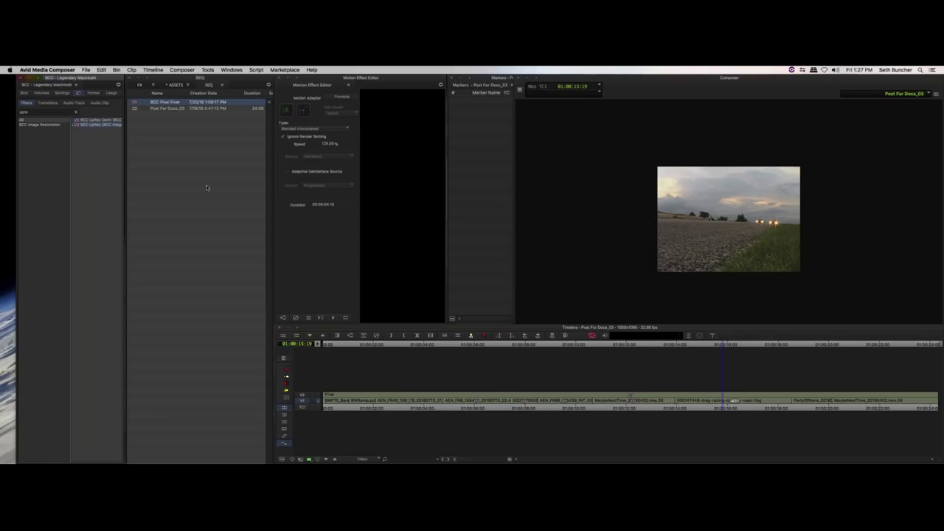
left_click(720, 400)
left_click_drag(720, 405, 715, 407)
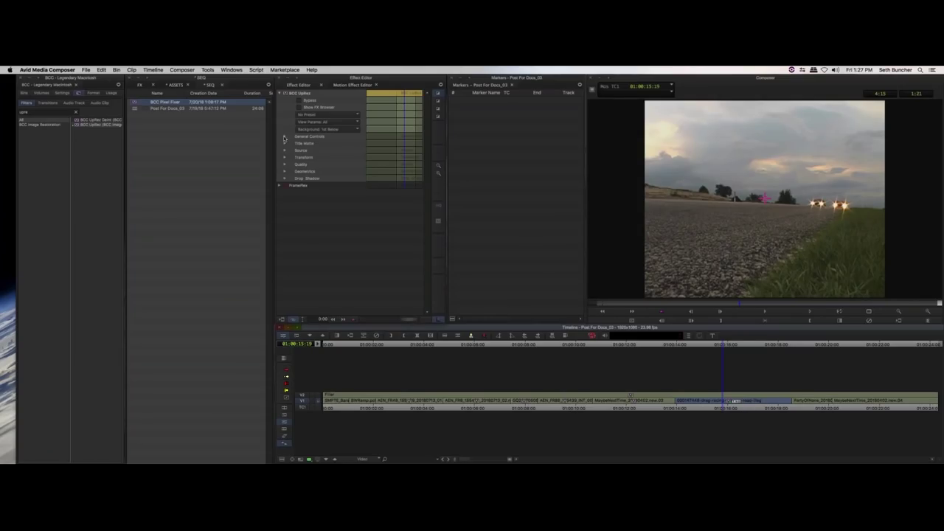
- Expand the UpRez parameter groups, review the source pixel aspect ratios and set Source Size to NTSC D1 (720x486)
left_click(285, 137)
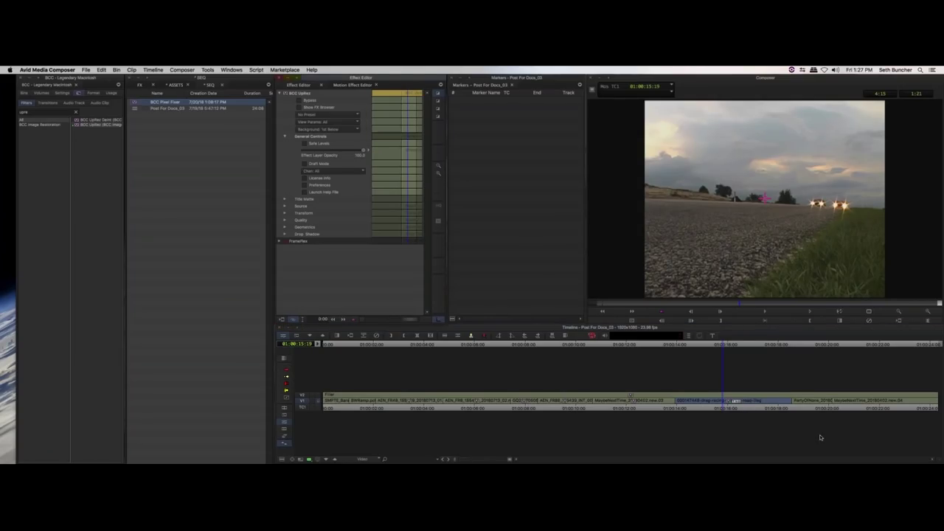
left_click(284, 219)
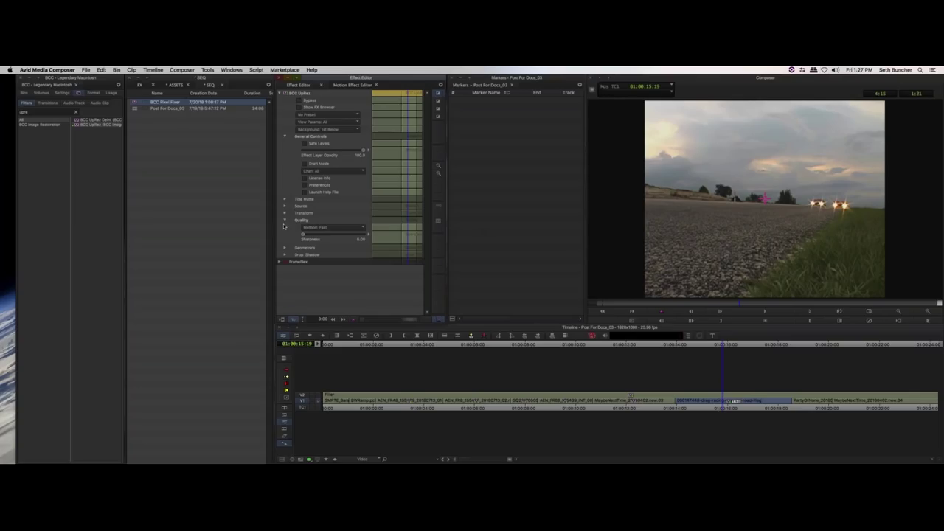
left_click(284, 214)
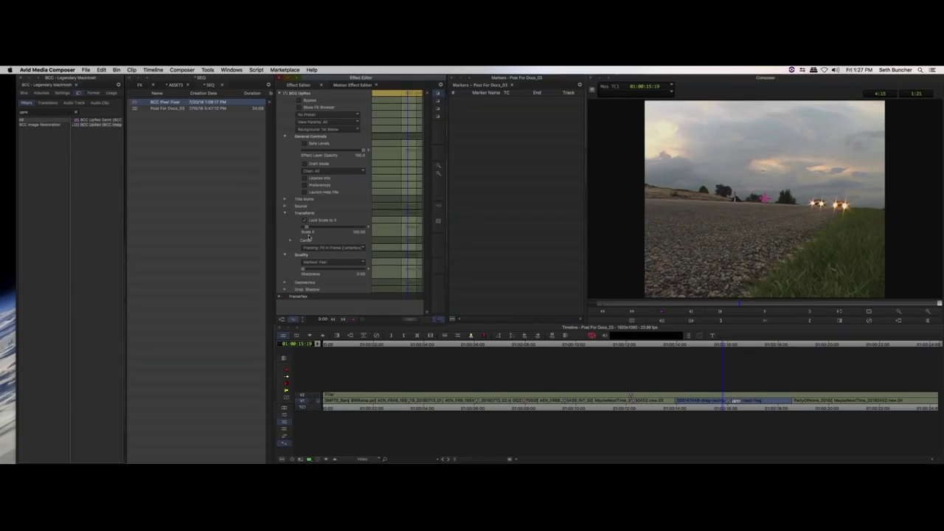
left_click(285, 207)
left_click(95, 127)
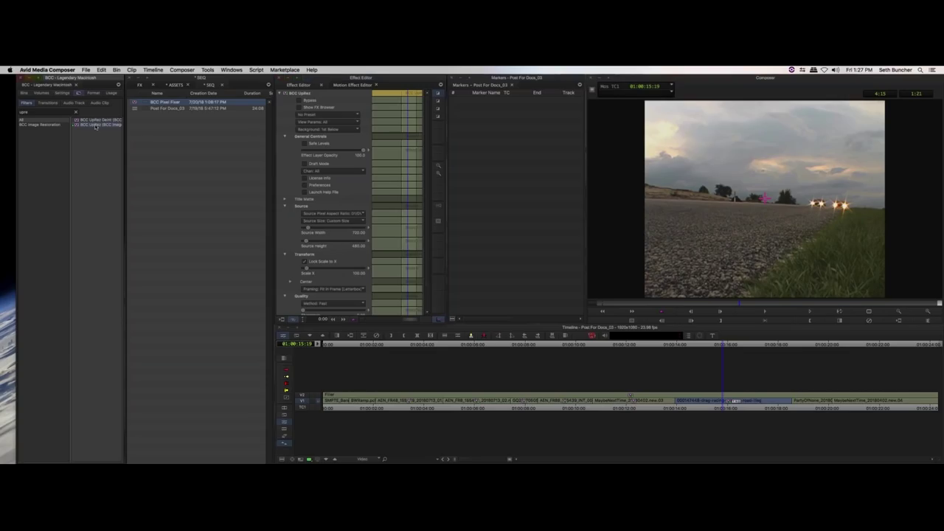
left_click(344, 214)
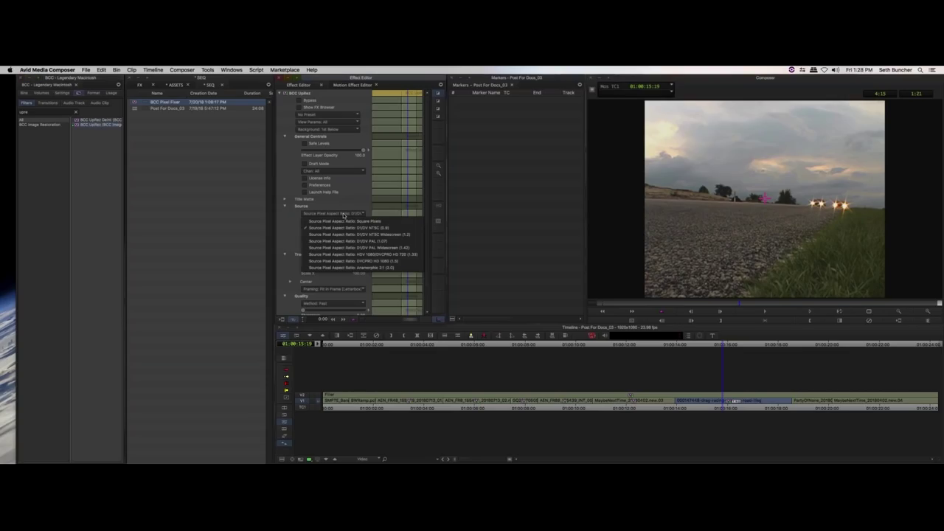
left_click(395, 233)
left_click(340, 222)
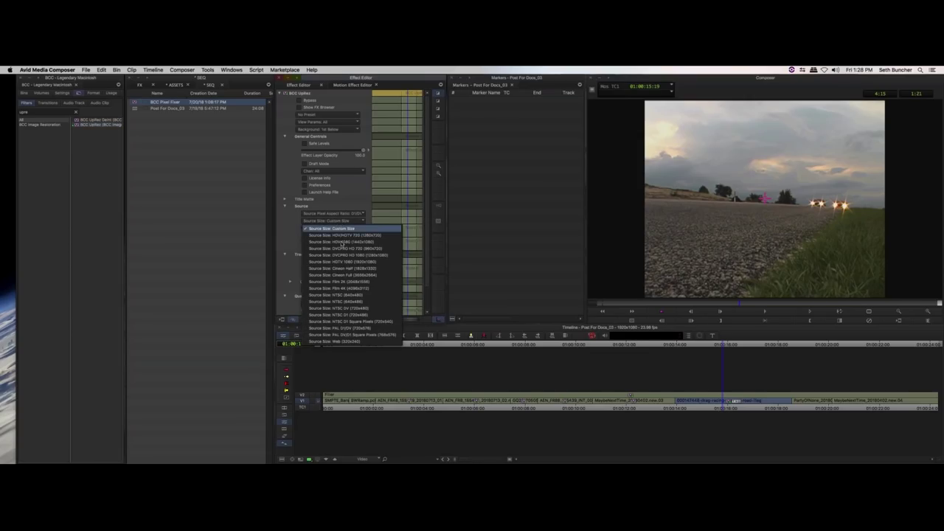
left_click(345, 315)
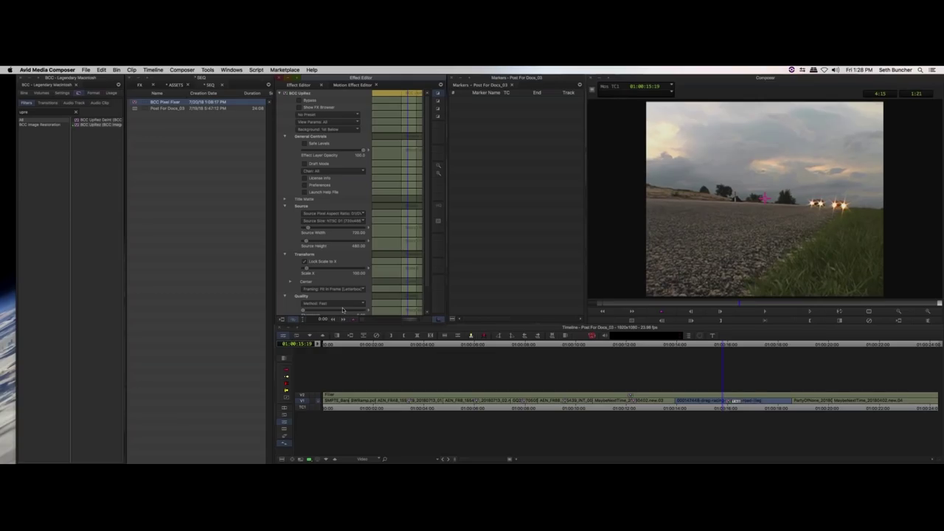
left_click(346, 221)
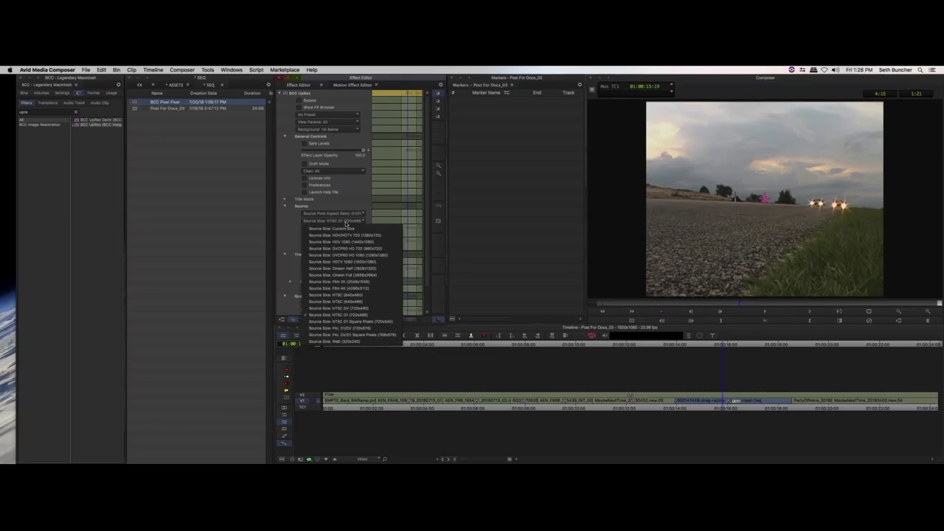
left_click(370, 211)
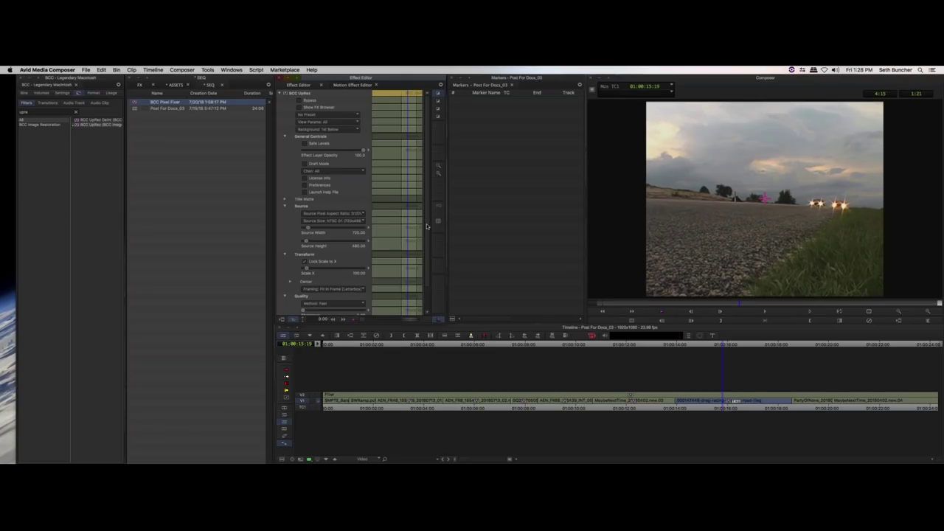
- Examine the UpRez quality Method options, including Magic Smooth and Magic Sharp
scroll(351, 281, "down", 3)
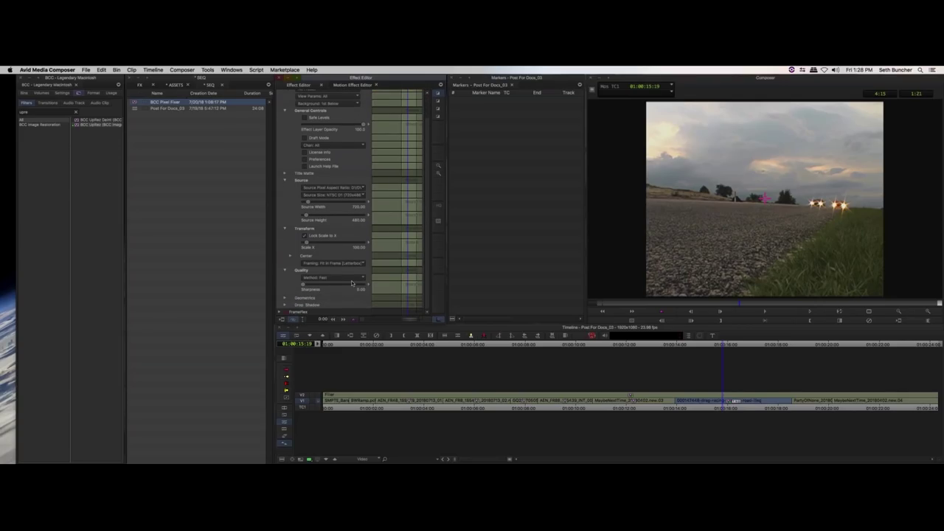
left_click(330, 277)
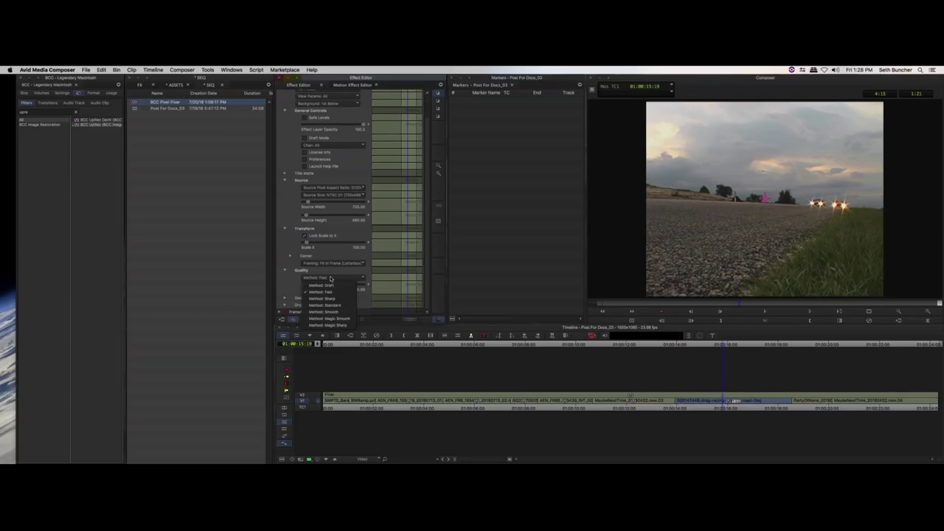
left_click(423, 225)
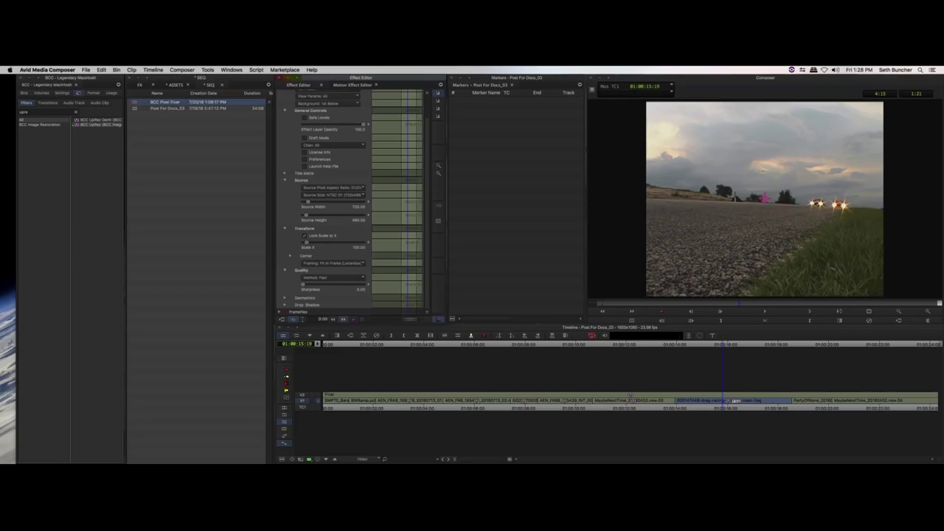
left_click(332, 278)
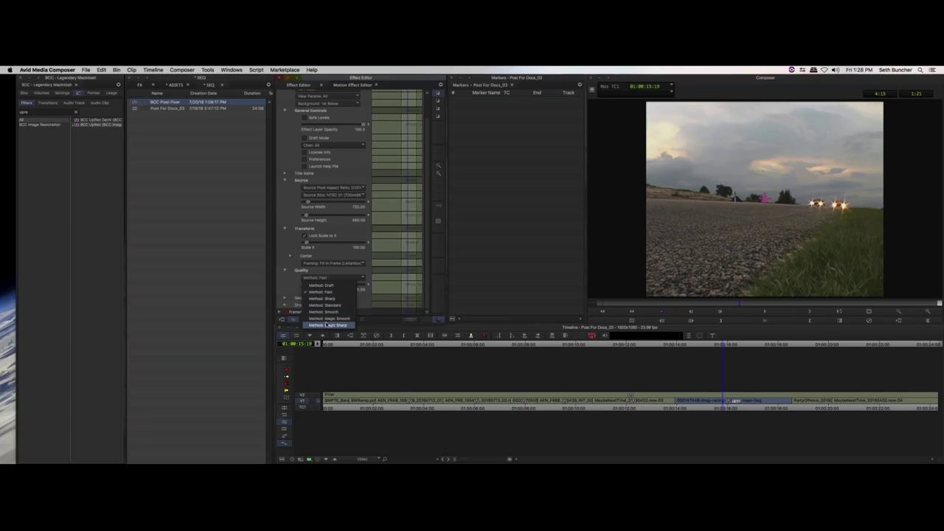
- Search the effects for "ref" and apply BCC Reframer to the drag-racing road clip in place of UpRez
left_click(710, 407)
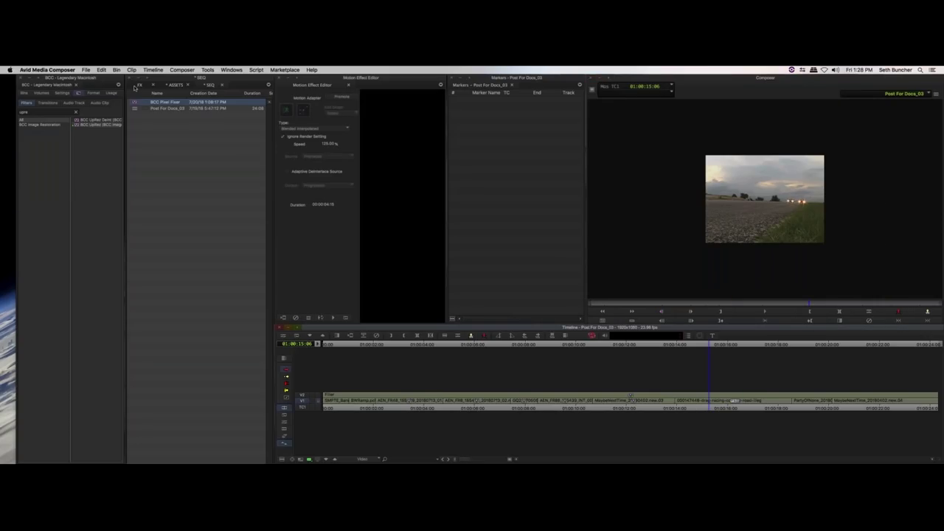
left_click(39, 112)
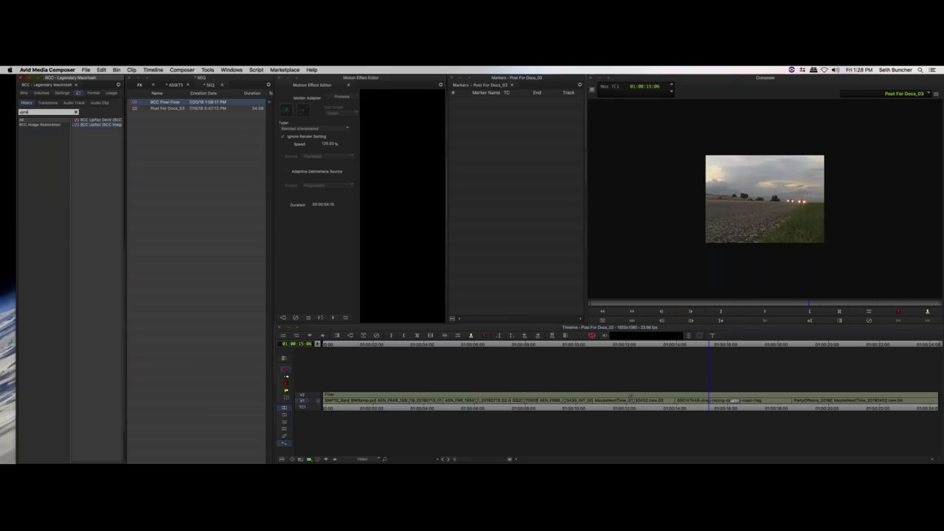
left_click_drag(31, 112, 8, 110)
type("ref")
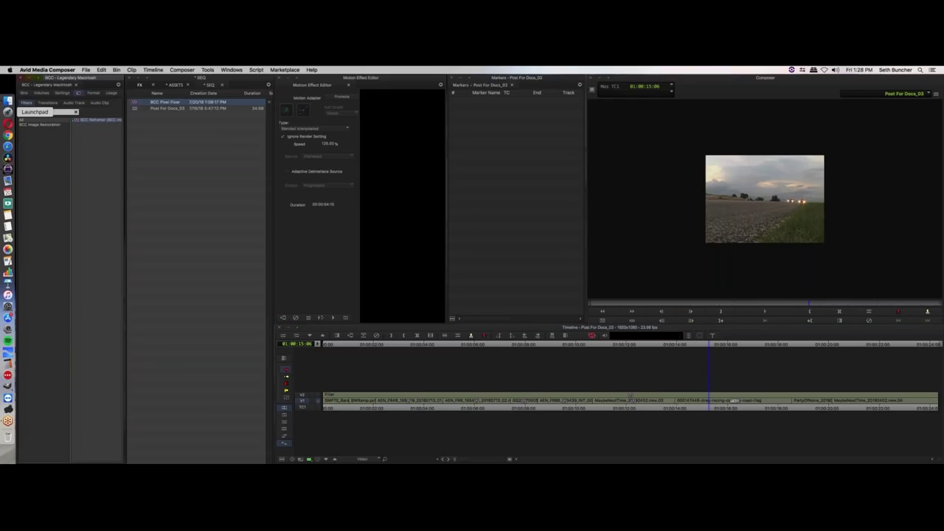
left_click(716, 404)
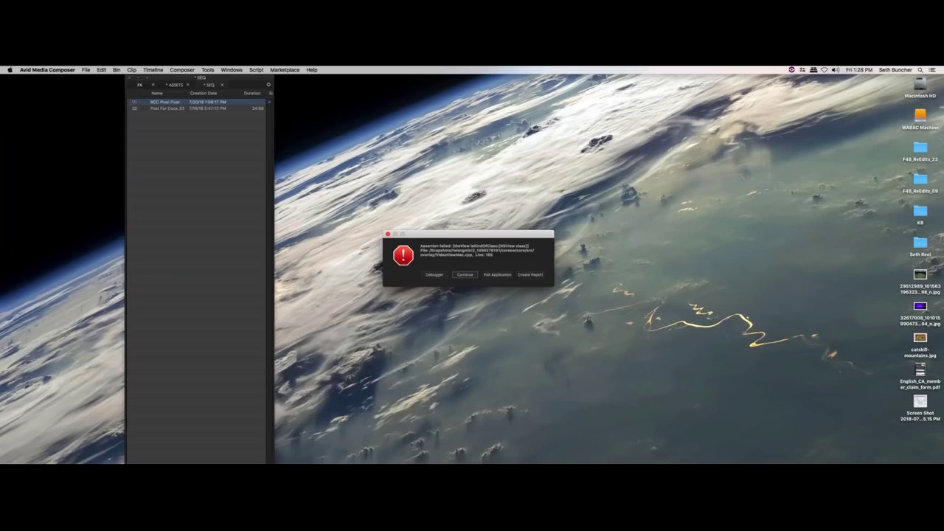
left_click(465, 275)
left_click(709, 401)
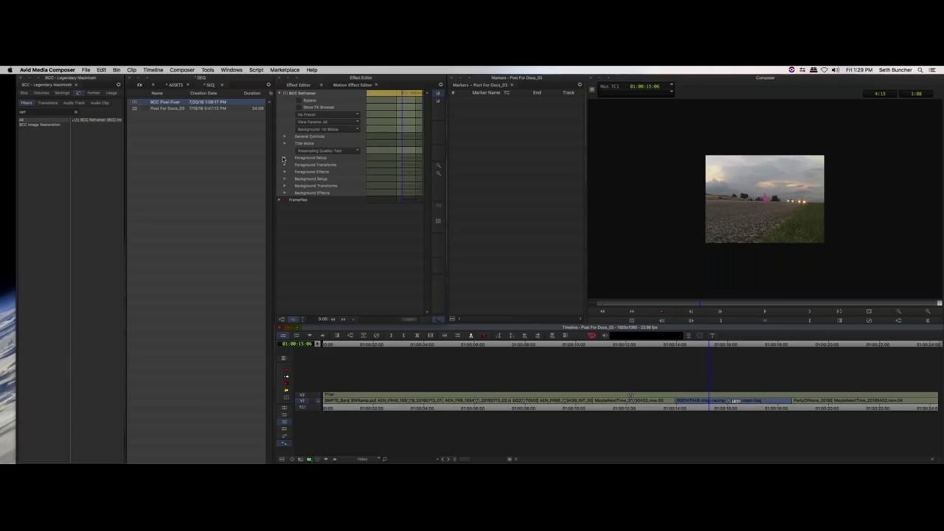
- Expand the Foreground Setup and Foreground Transforms groups and set FG Scale Master Post to about 228.75
left_click(284, 160)
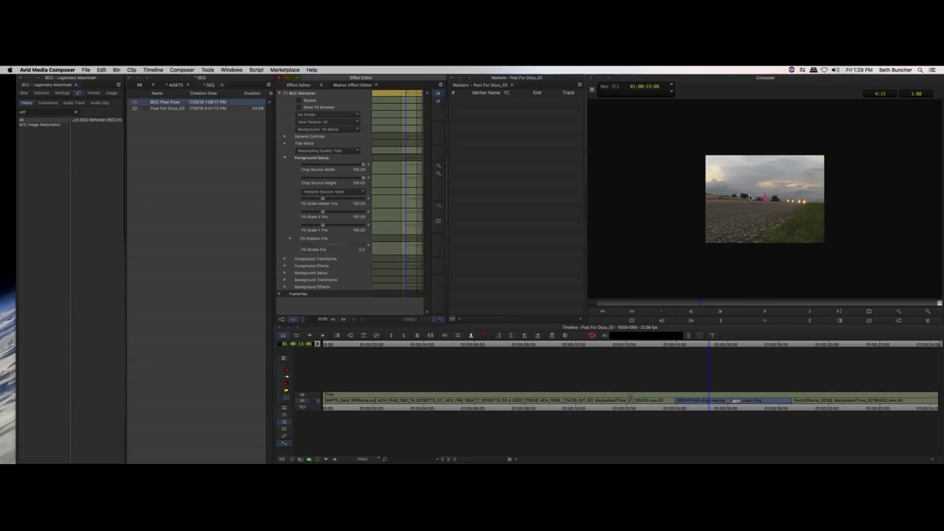
left_click(286, 259)
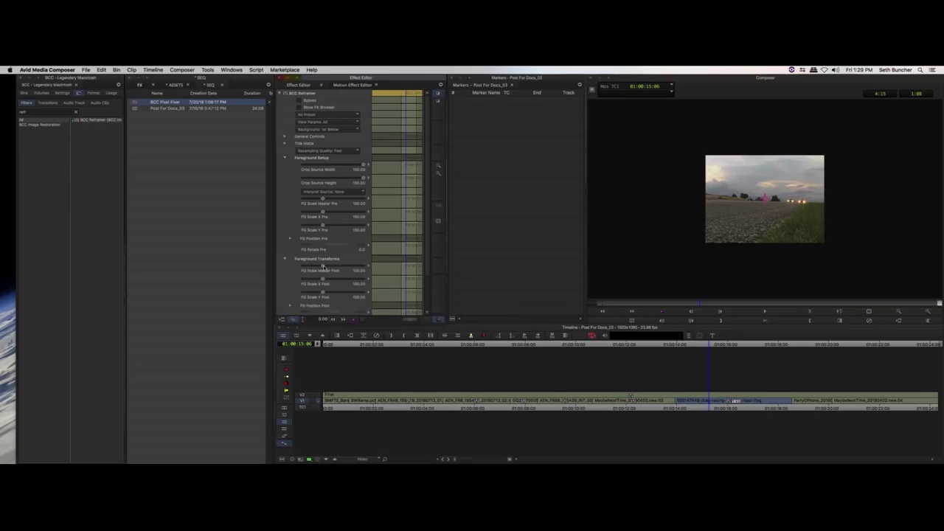
left_click_drag(323, 267, 350, 272)
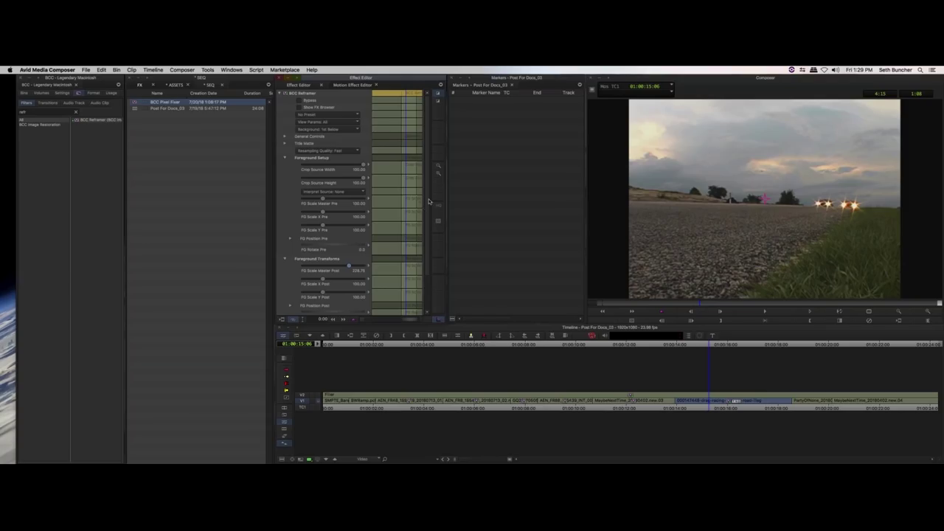
- Look through the background transform parameters and reduce the foreground's Crop Source Width to about 32
scroll(323, 280, "down", 3)
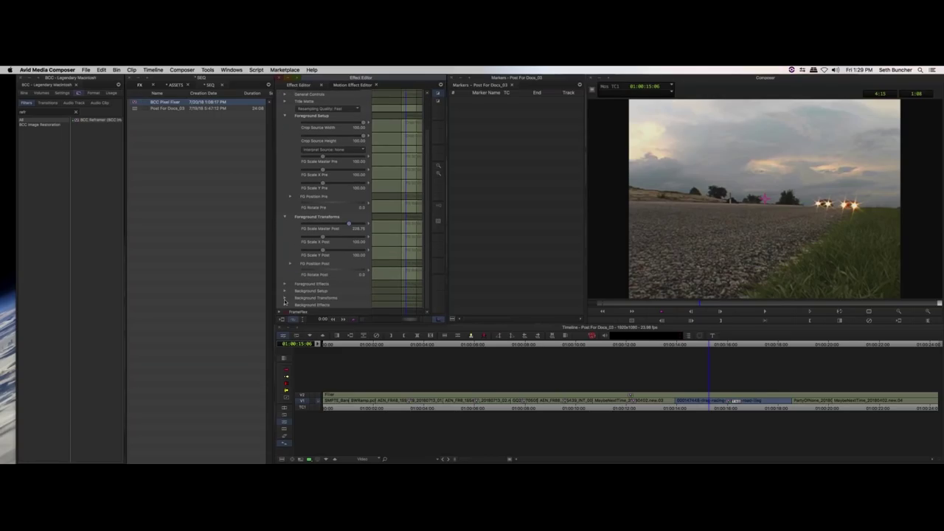
left_click(285, 298)
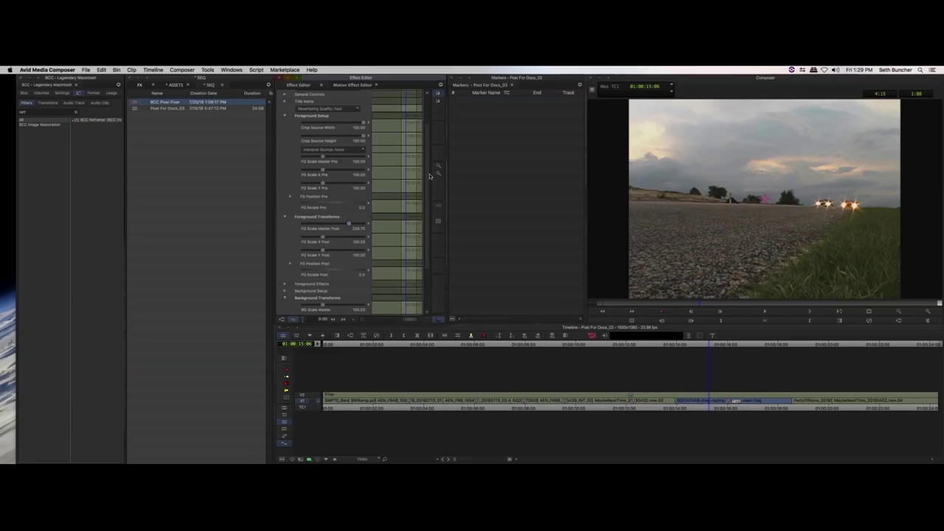
scroll(354, 164, "up", 3)
left_click_drag(363, 166, 321, 165)
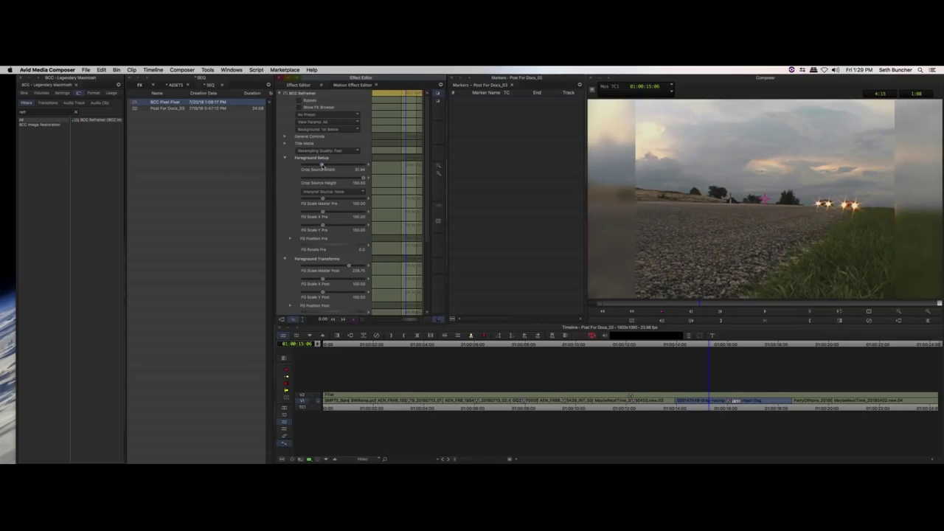
- In the Background Effects group, turn off BG Blur and turn on BG Glow and BG Mosaic
scroll(417, 227, "down", 5)
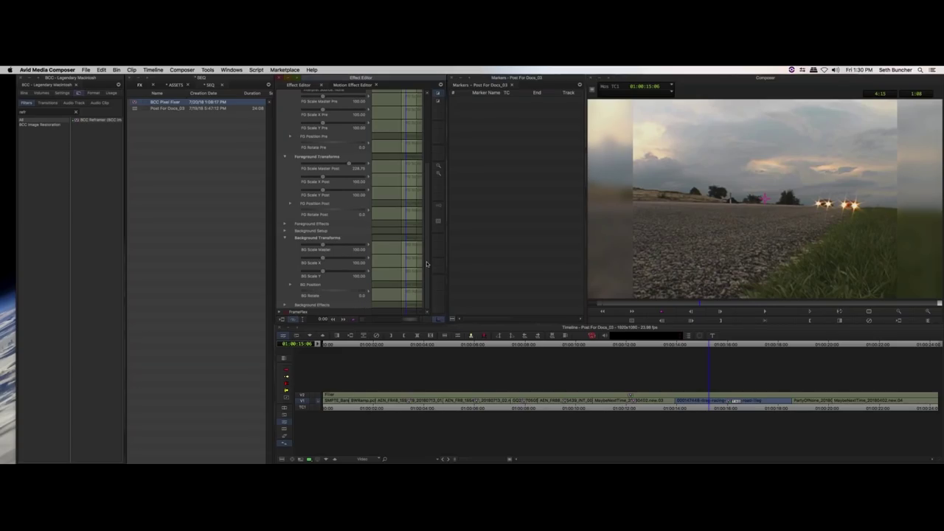
scroll(426, 264, "down", 1)
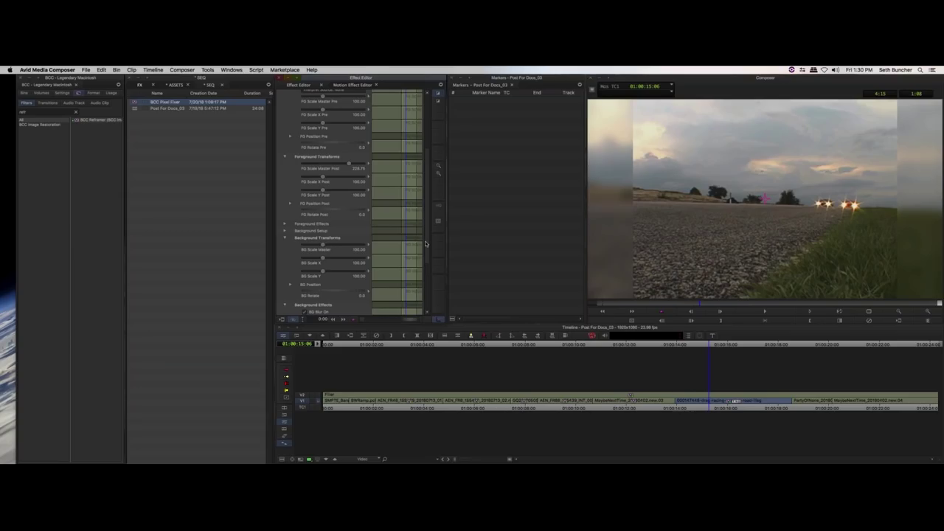
scroll(426, 243, "down", 5)
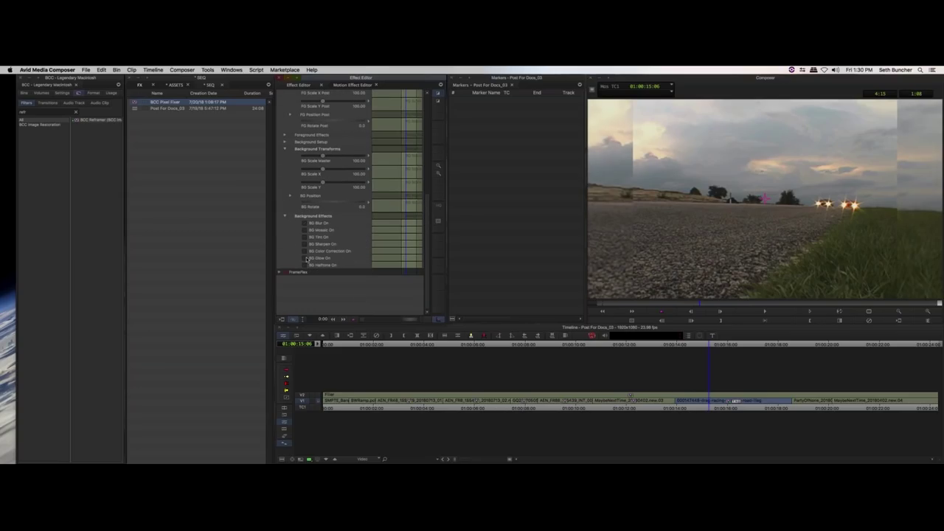
left_click(305, 258)
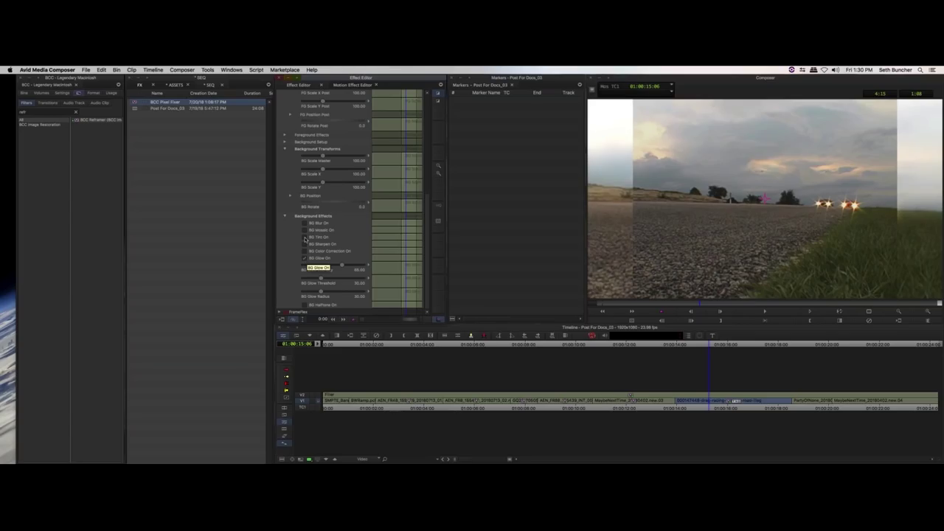
left_click(305, 231)
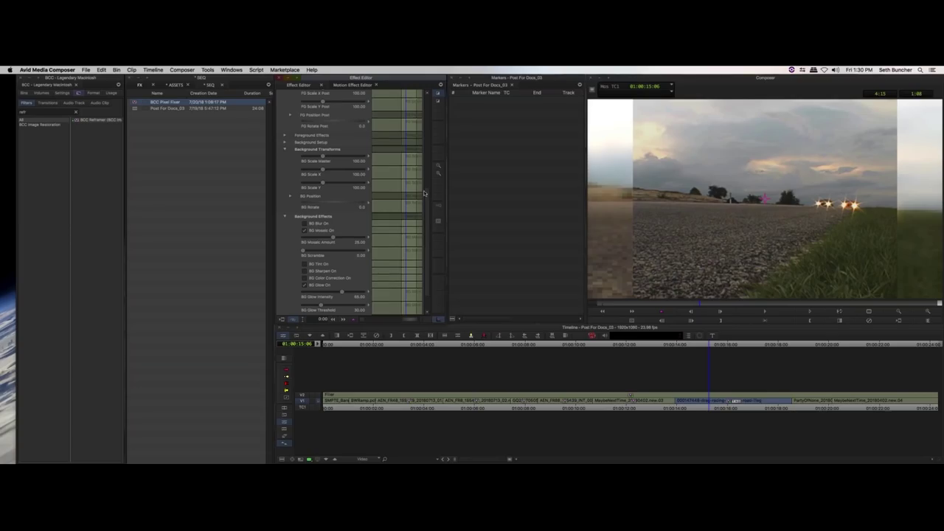
- Review the available Reframer presets and save the customized BCC Reframer effect as a template in the SEQ bin
scroll(362, 144, "up", 10)
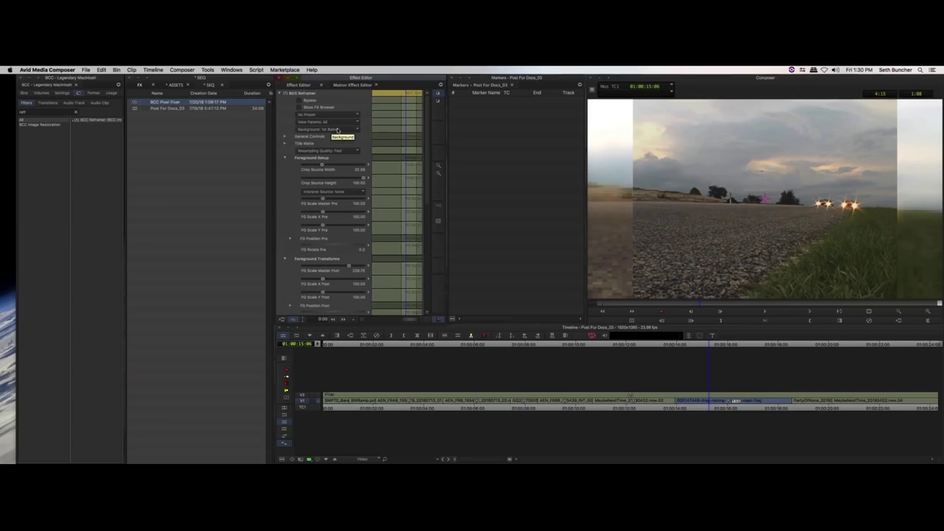
left_click(339, 116)
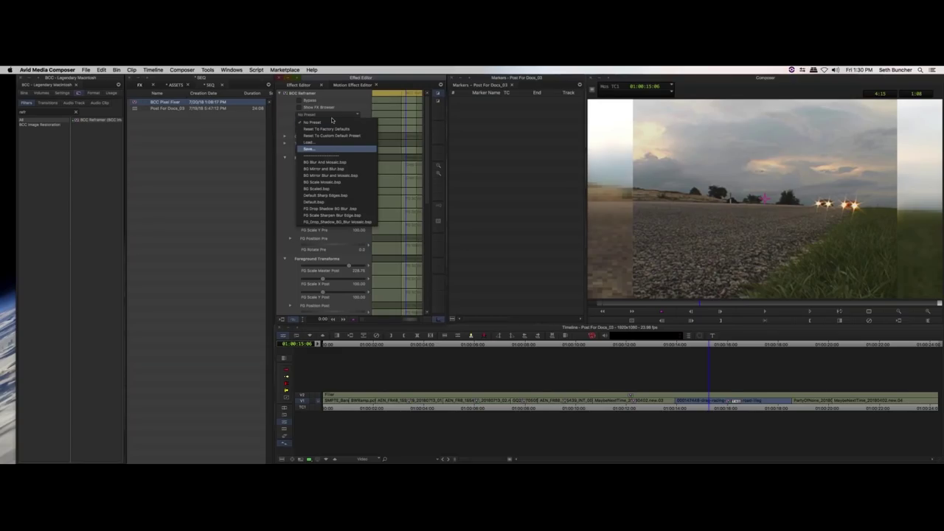
left_click(337, 79)
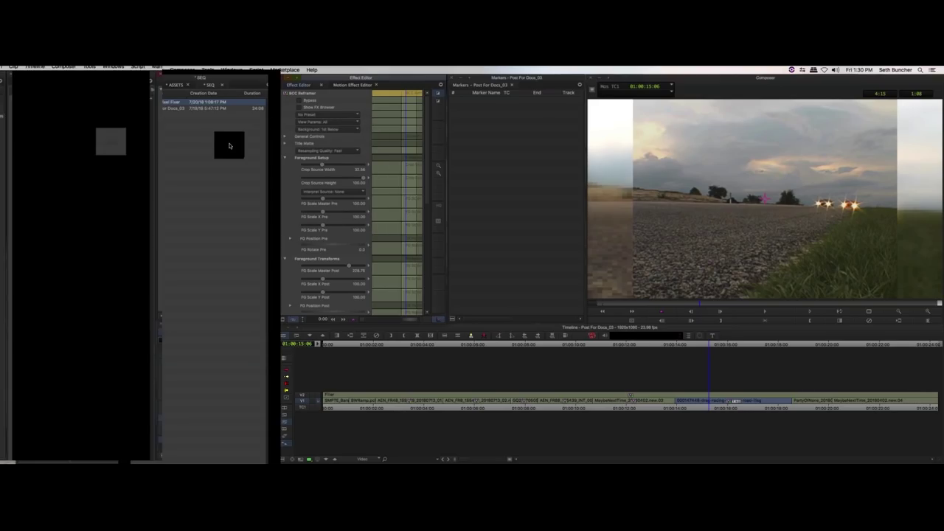
left_click_drag(229, 145, 229, 146)
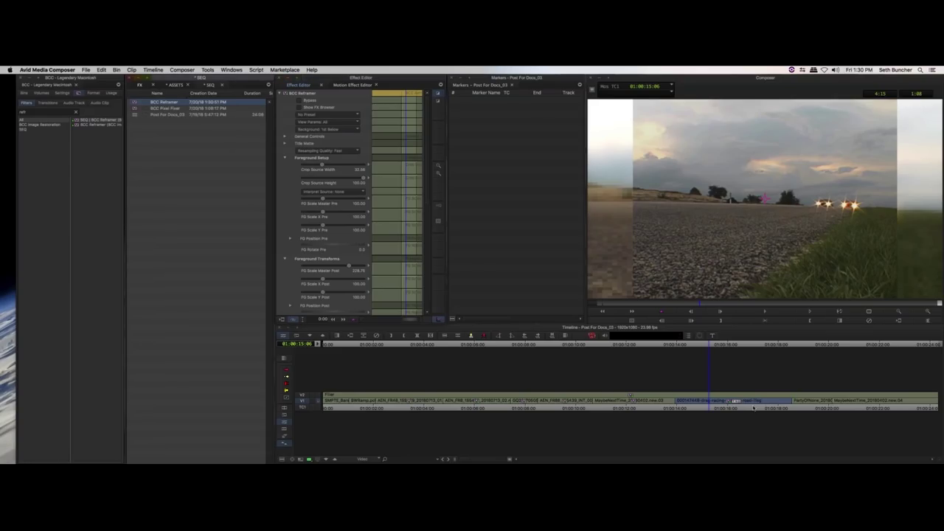
- Select the last two clips in the sequence and apply the saved BCC Reframer template to both
left_click(817, 409)
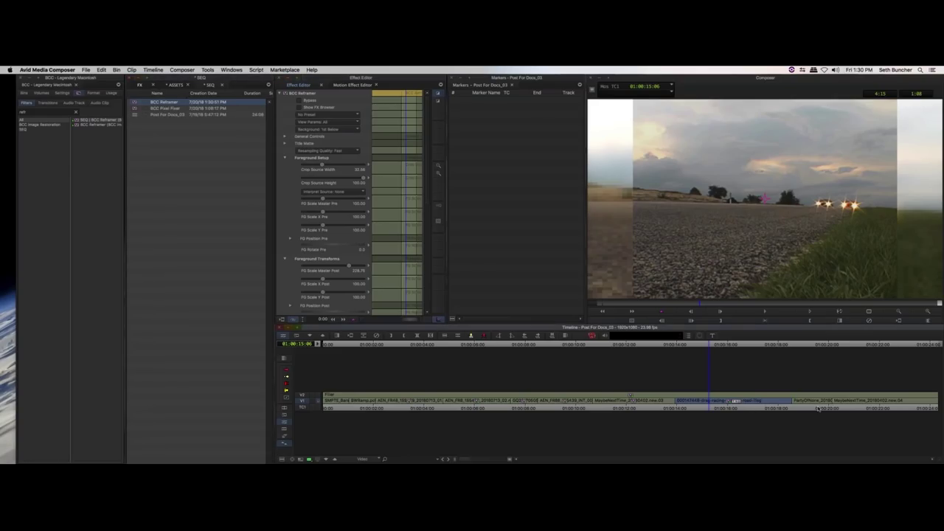
left_click(847, 407)
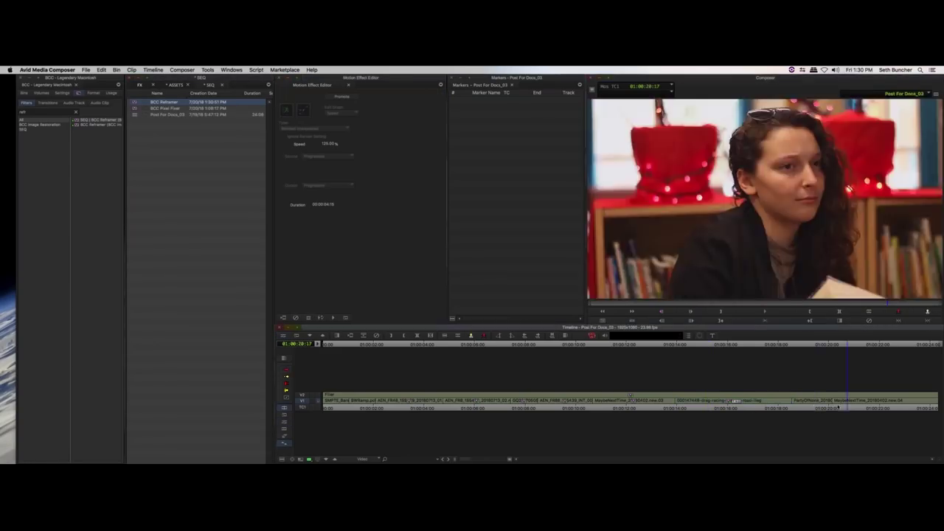
left_click(838, 404)
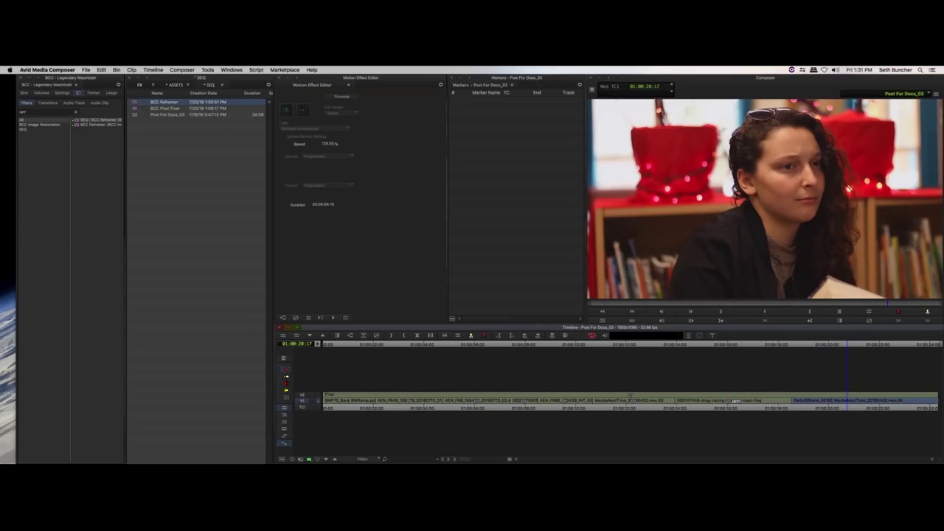
left_click(777, 376)
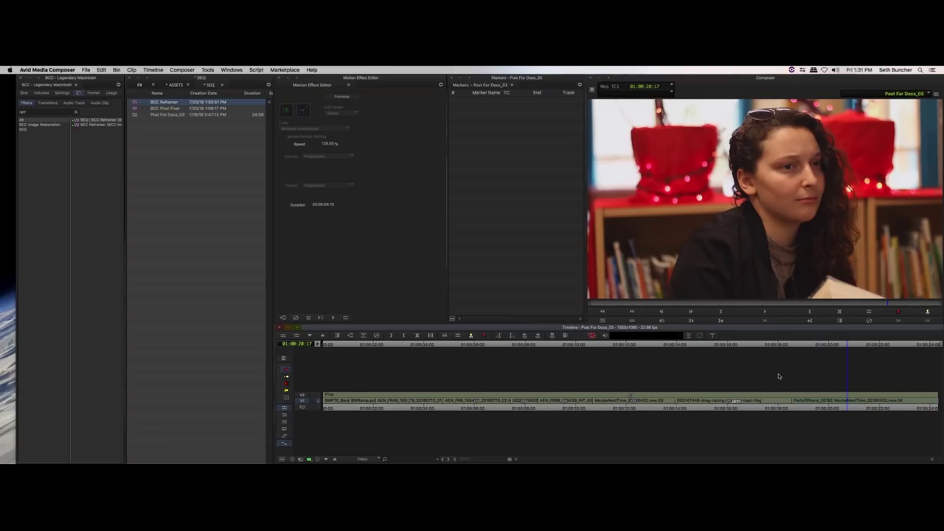
left_click_drag(778, 376, 939, 407)
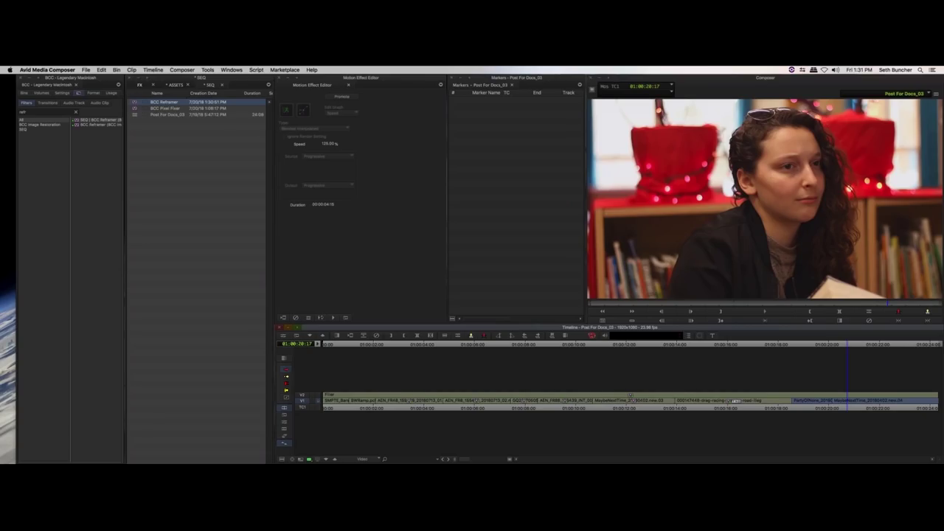
double_click(135, 103)
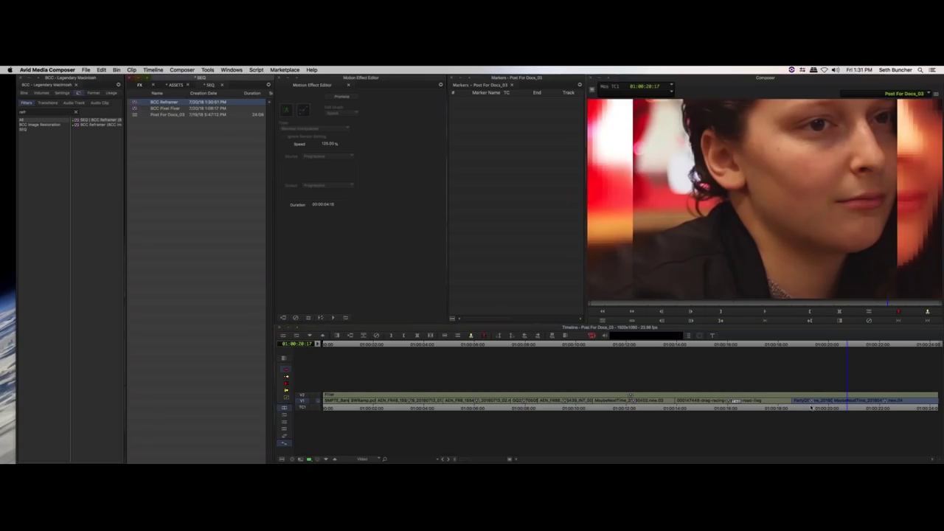
- Scrub across the last two clips and the road clip to compare the Reframer result on each
left_click(810, 408)
left_click(851, 407)
left_click(899, 408)
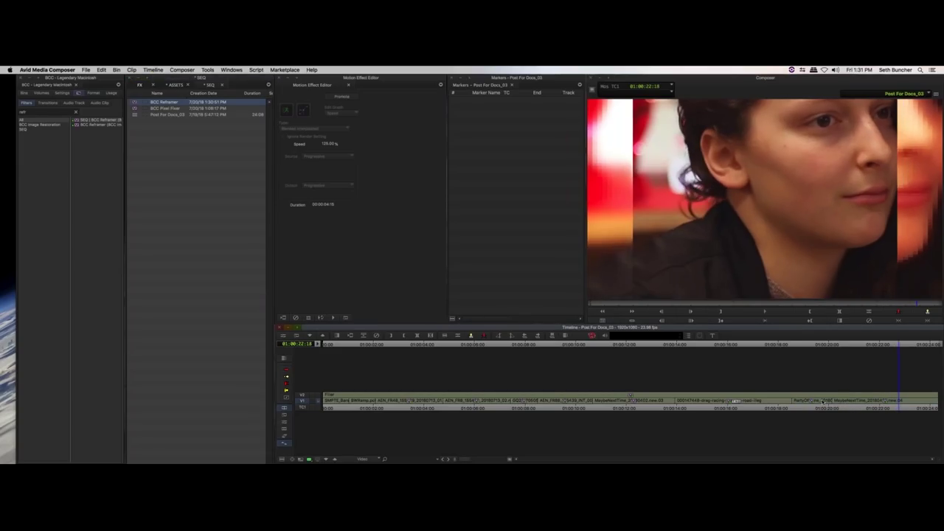
left_click(773, 408)
left_click(808, 408)
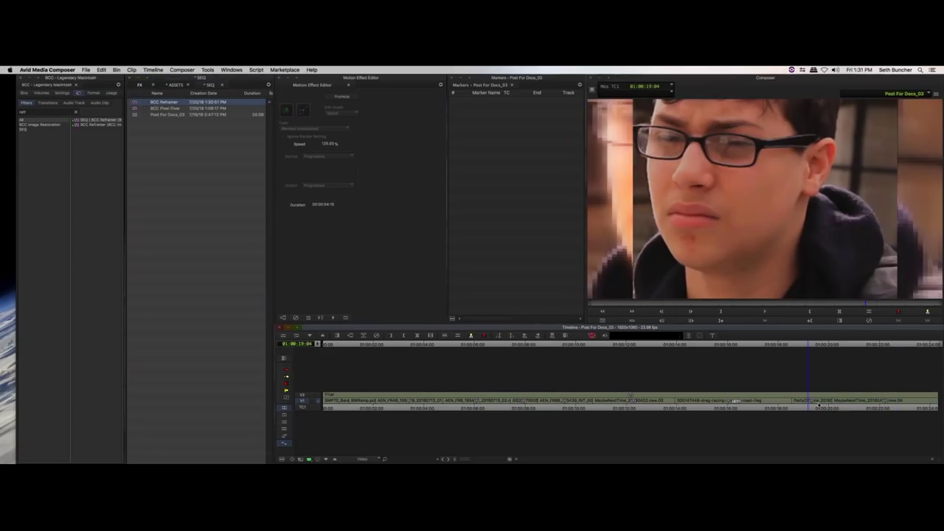
left_click(844, 404)
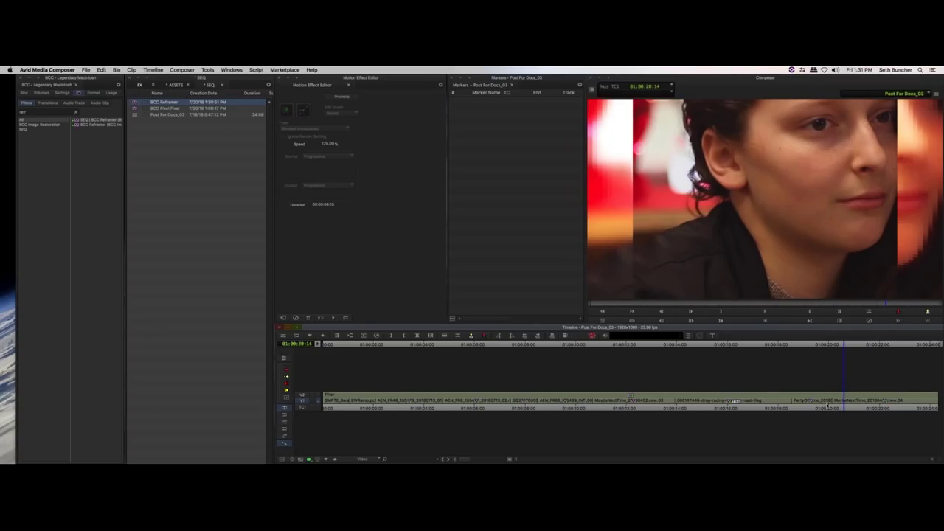
left_click(764, 405)
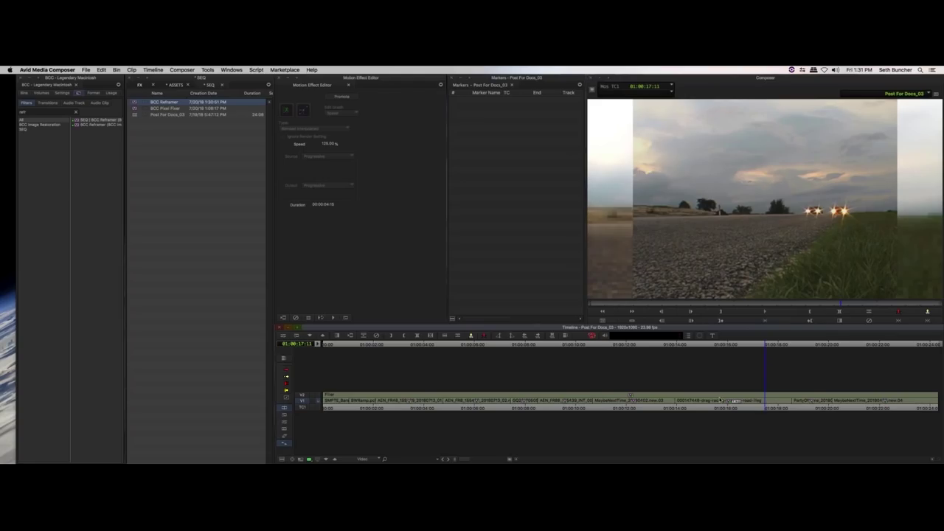
- Check the saved template's name and the road clip, and undo the Reframer effect on the last two clips
left_click(175, 102)
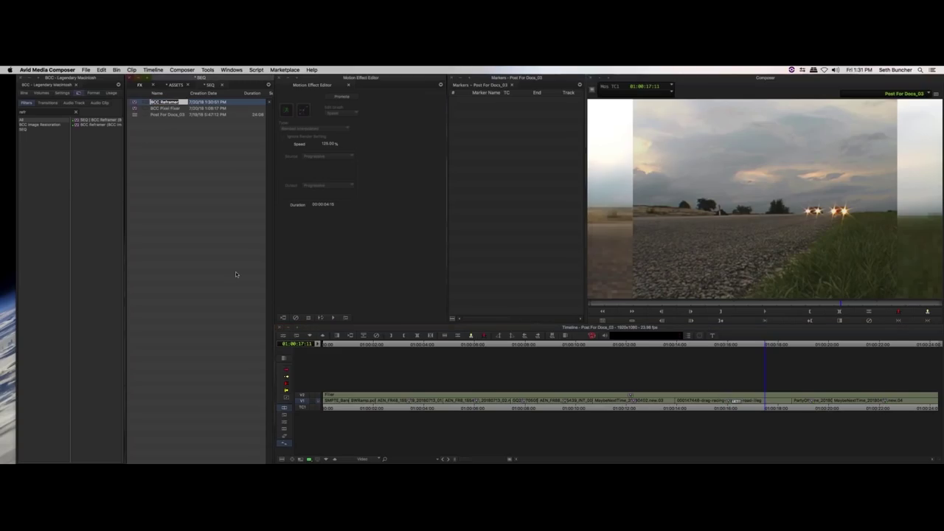
left_click(735, 407)
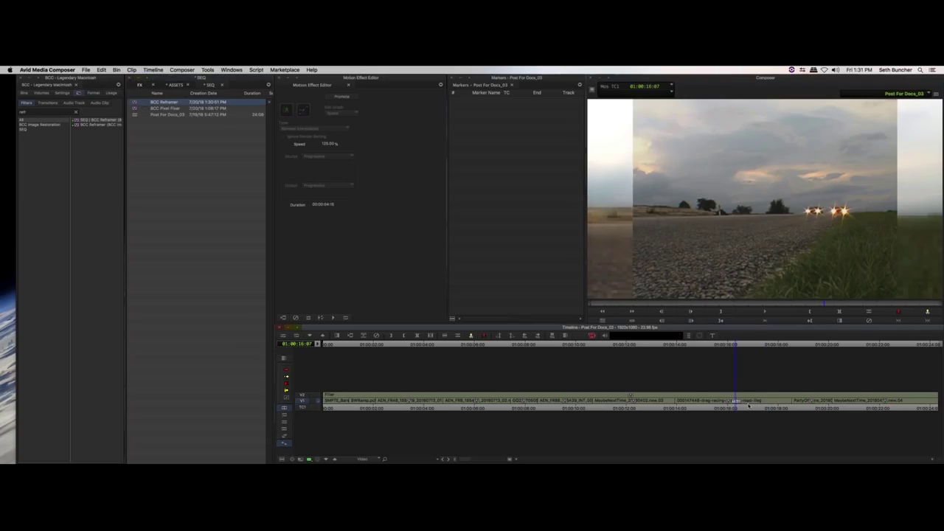
left_click(812, 404)
left_click(814, 408)
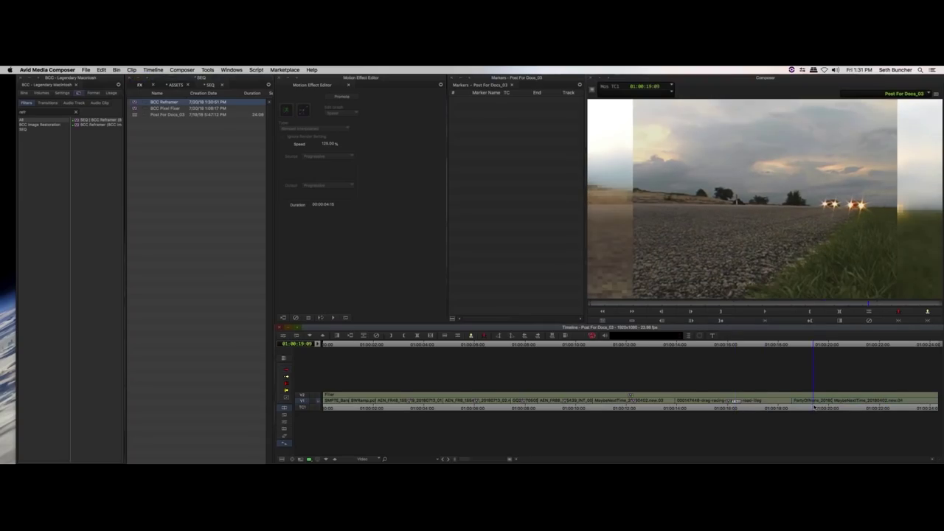
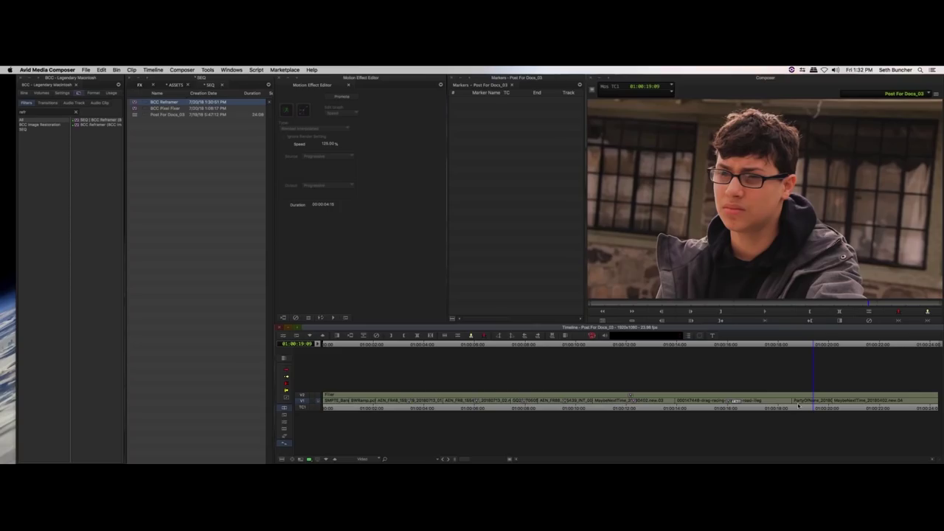
- Find the BCC Remover effect and apply it to the PartyOfNone clip of the young man with glasses
left_click(798, 405)
mouse_move(798, 405)
left_mouse_down()
mouse_move(826, 407)
mouse_move(801, 405)
left_mouse_up()
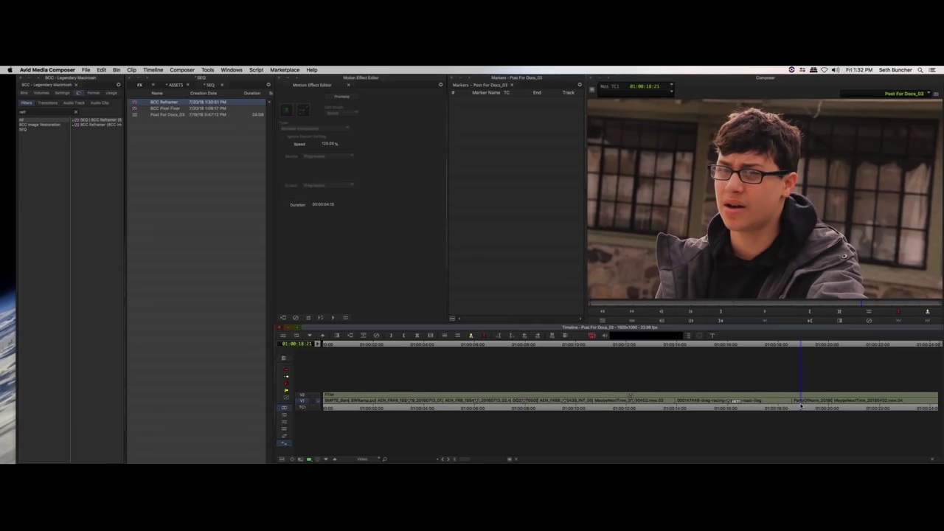
mouse_move(804, 406)
left_mouse_down()
mouse_move(822, 406)
mouse_move(812, 406)
left_mouse_up()
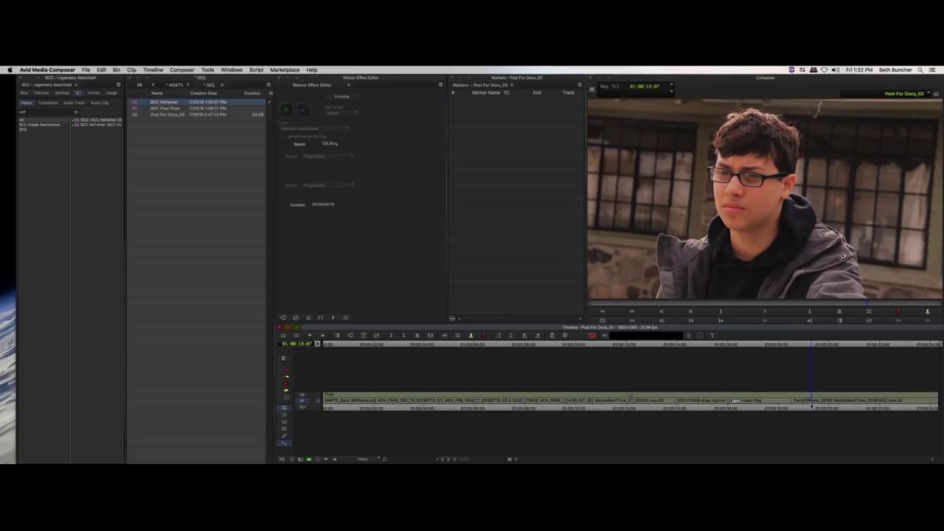
left_click_drag(812, 406, 798, 407)
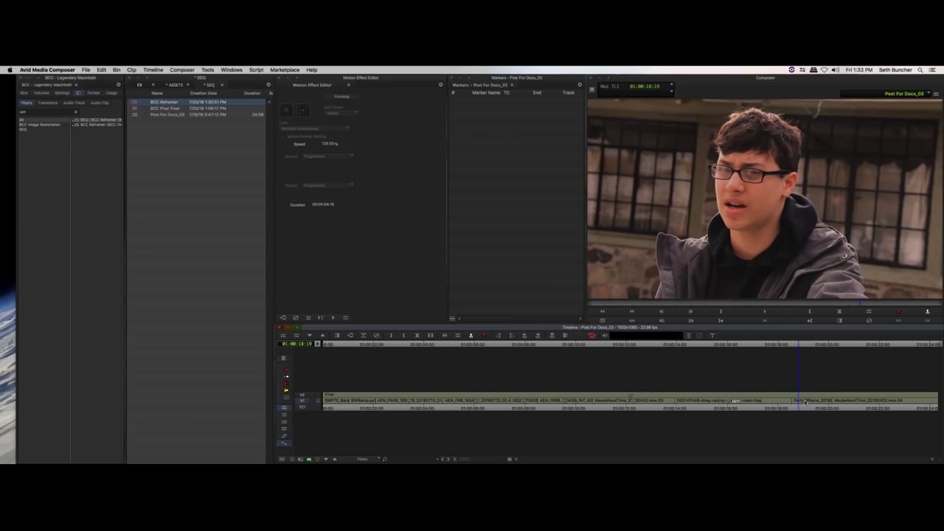
left_click_drag(28, 112, 3, 111)
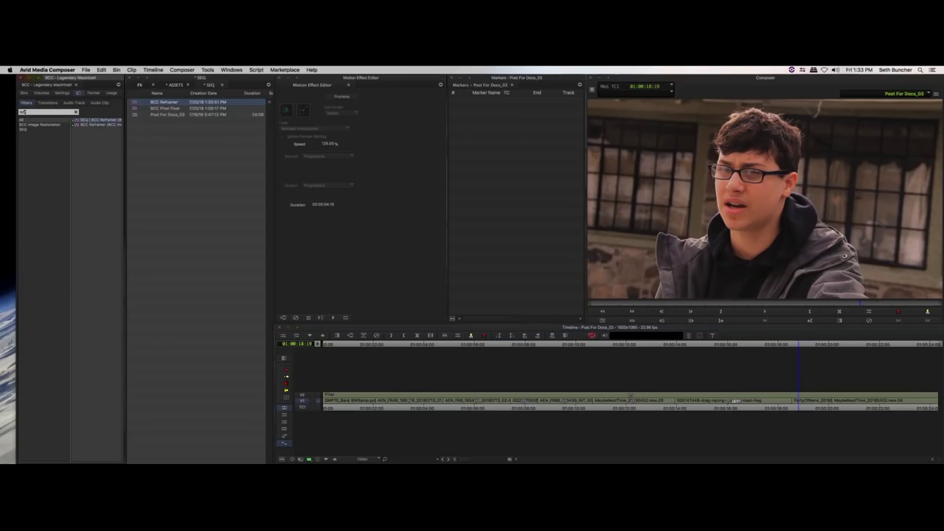
type("remov")
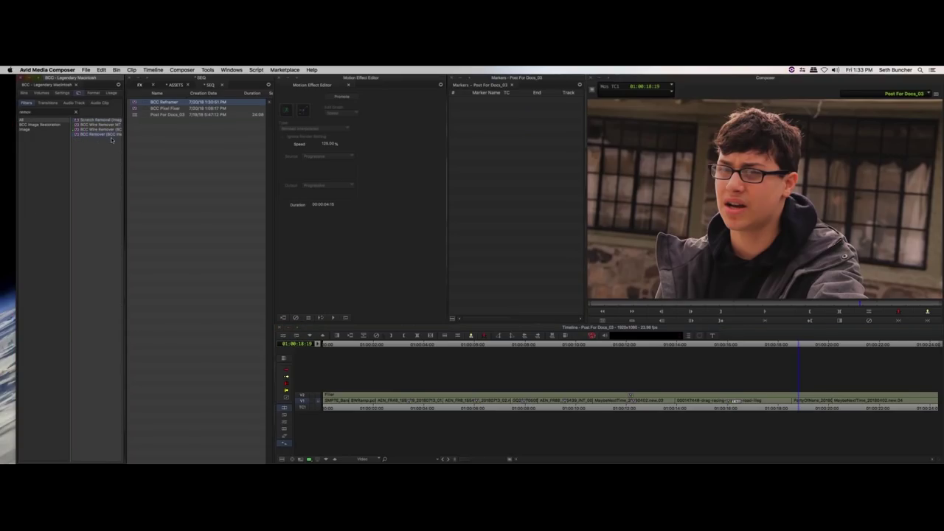
left_click_drag(248, 178, 809, 403)
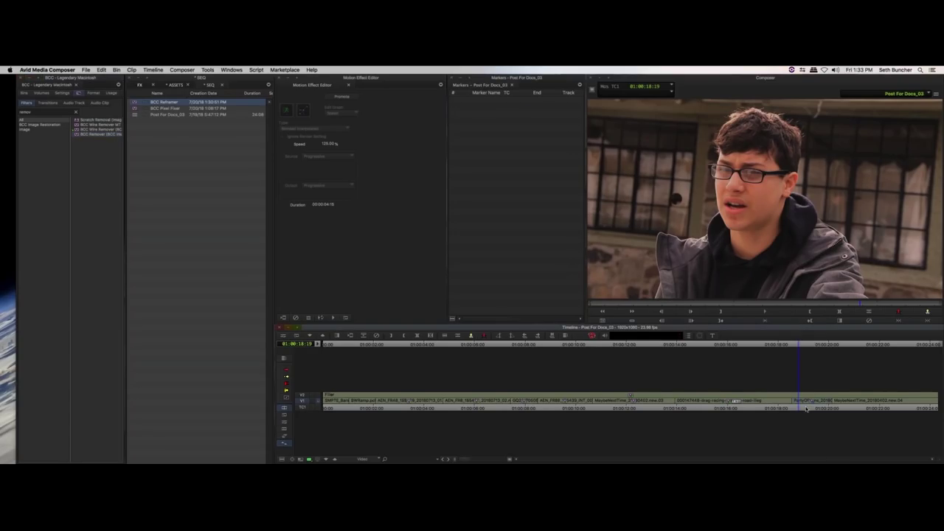
- Open the BCC Remover settings on the PartyOfNone clip and set the Removal Method to Clone Shape
key("super+]")
key("super+]")
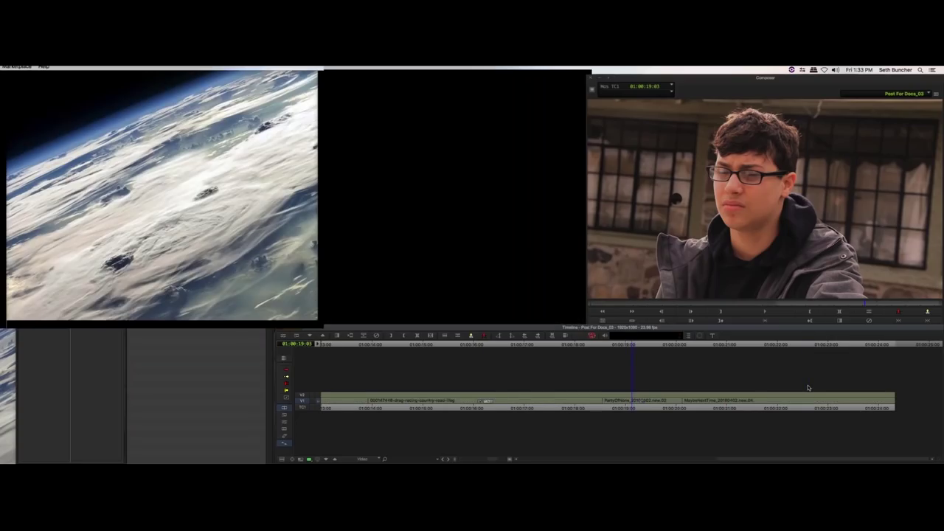
key("super+8")
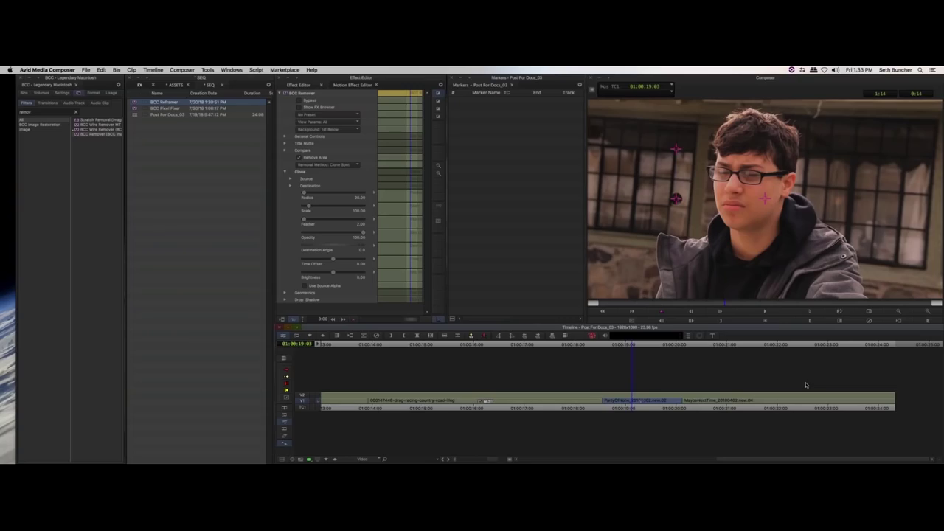
left_click(675, 197)
left_click(345, 165)
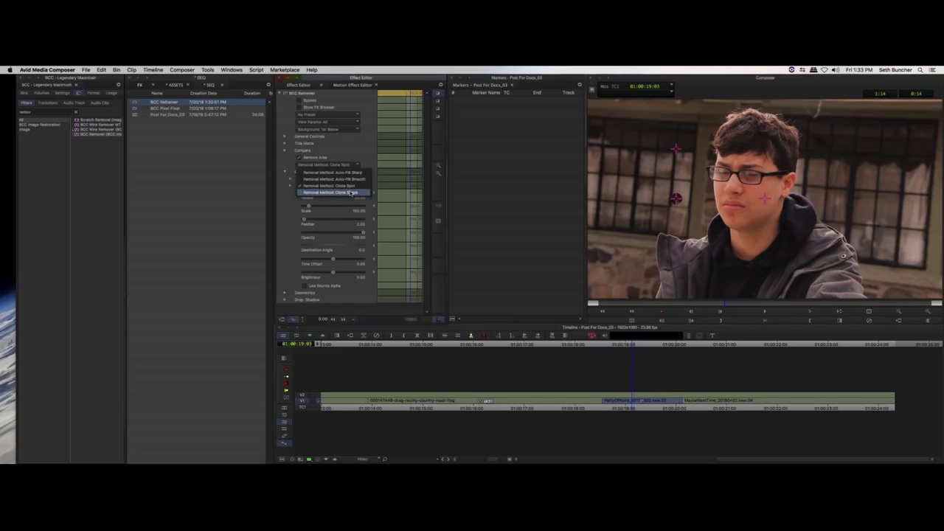
left_click(351, 192)
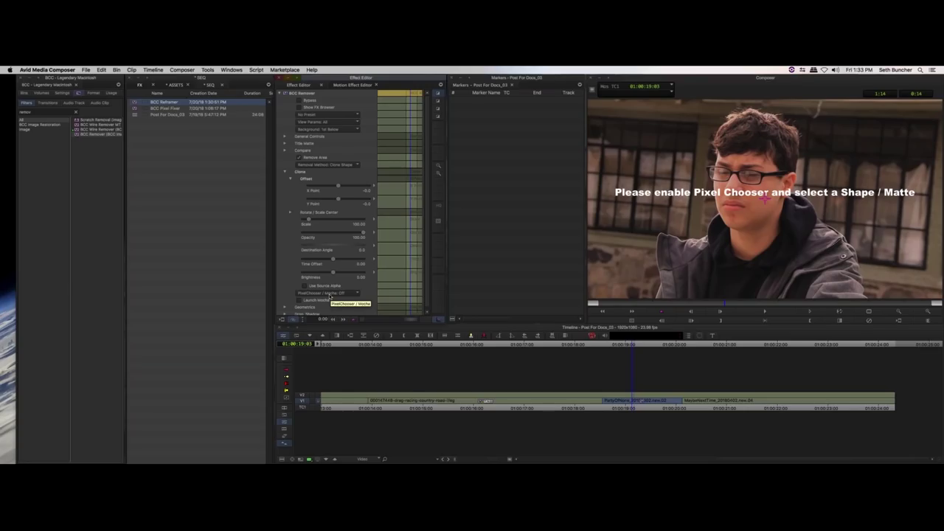
- Turn on PixelChooser / Mocha for the Remover effect and launch Mocha, starting at the clip's first frame
left_click(325, 293)
left_click(326, 307)
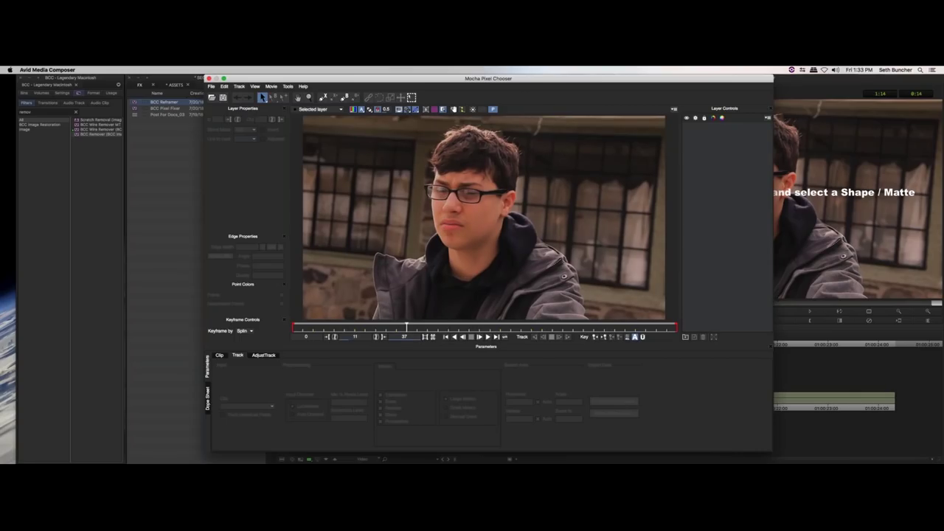
left_click_drag(406, 327, 293, 326)
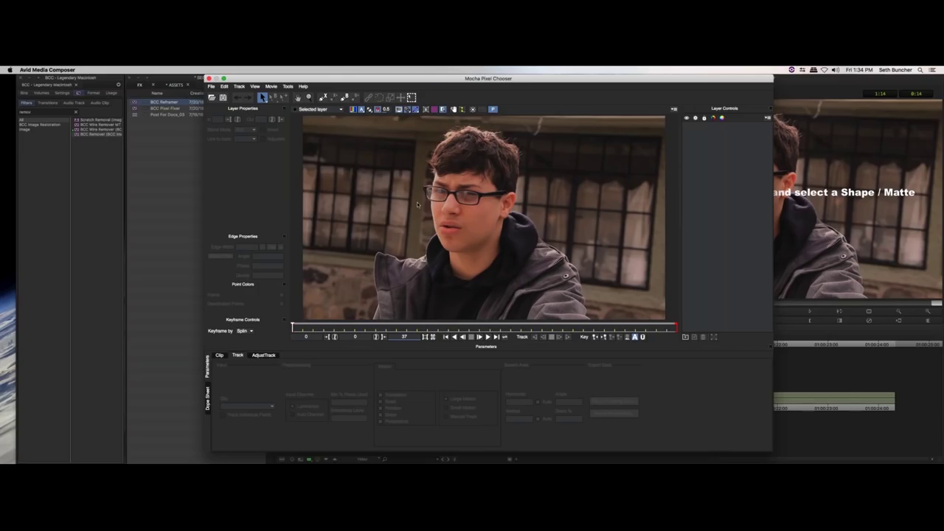
- Draw a closed four-point spline around the window panes beside the man's head
left_click(324, 97)
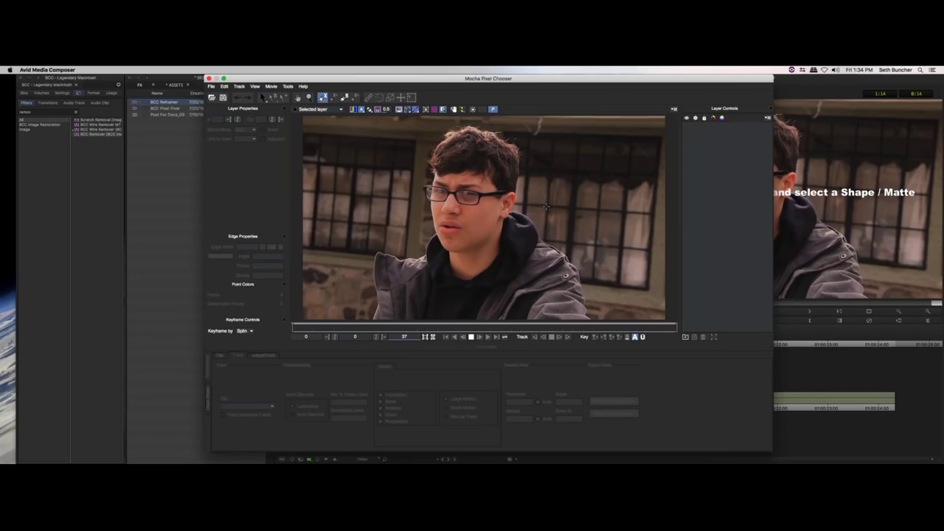
left_click(545, 206)
left_click(545, 243)
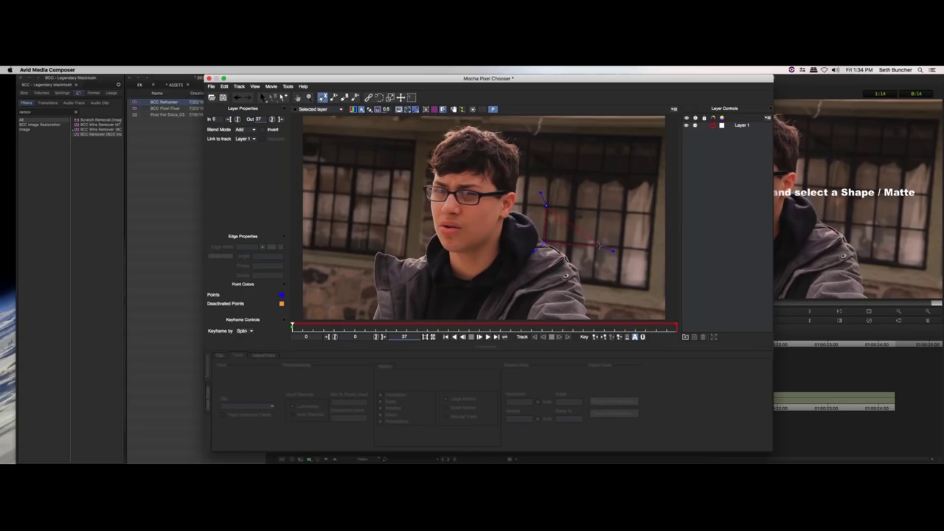
left_click(599, 245)
left_click(598, 209)
left_click(546, 206)
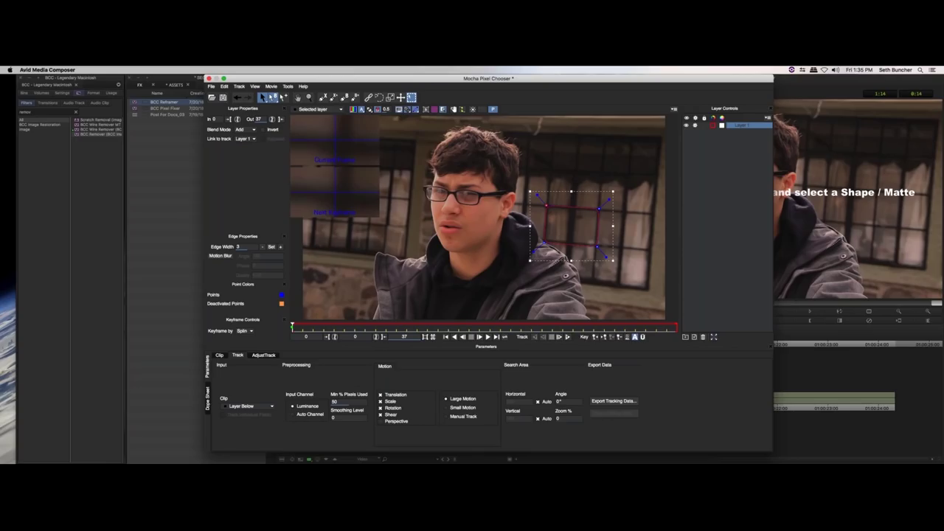
- Track the window shape forward through the whole clip and check that it follows at several frames
left_click(566, 337)
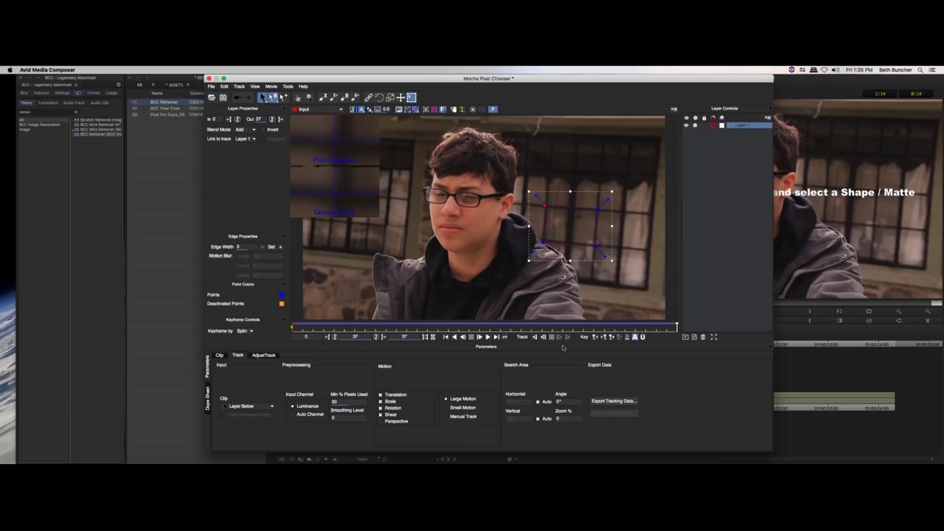
left_click(344, 327)
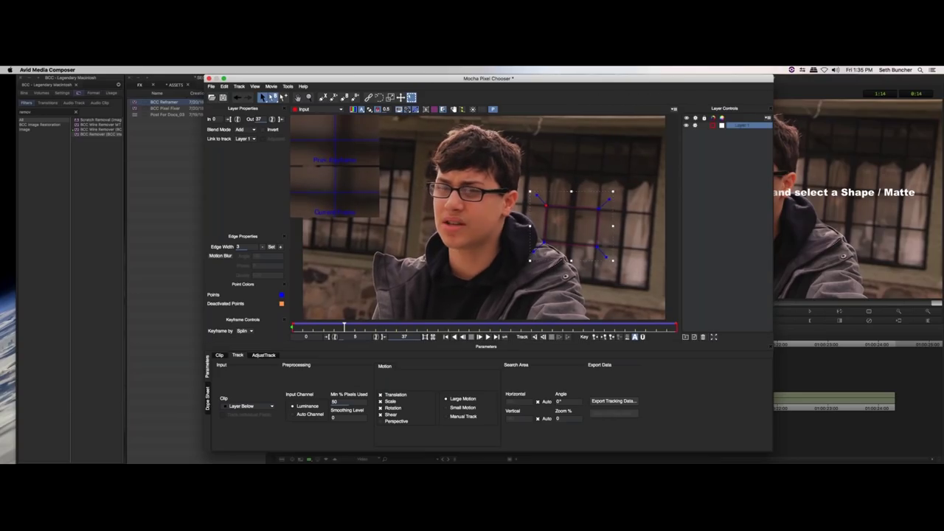
left_click(645, 326)
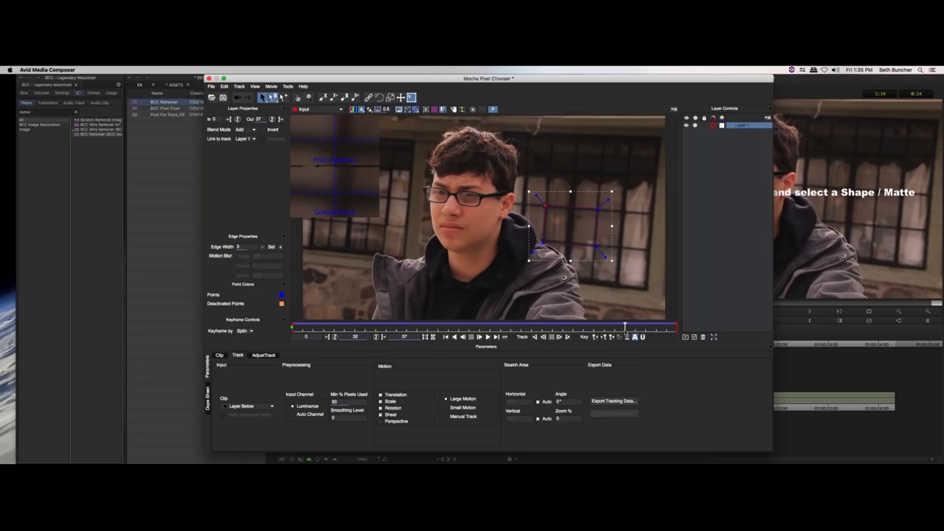
left_click_drag(347, 326, 313, 329)
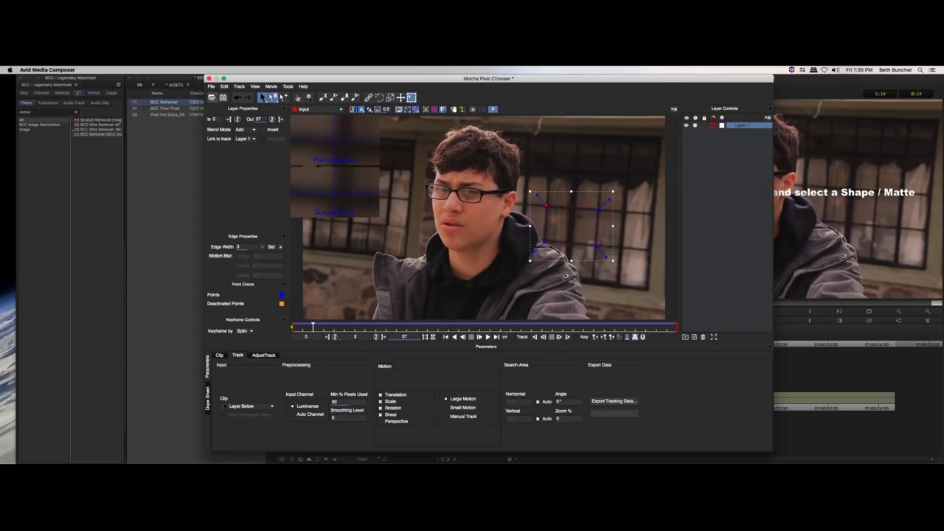
- Close Mocha and save the tracked shape back to the Remover effect
left_click(211, 87)
left_click(218, 163)
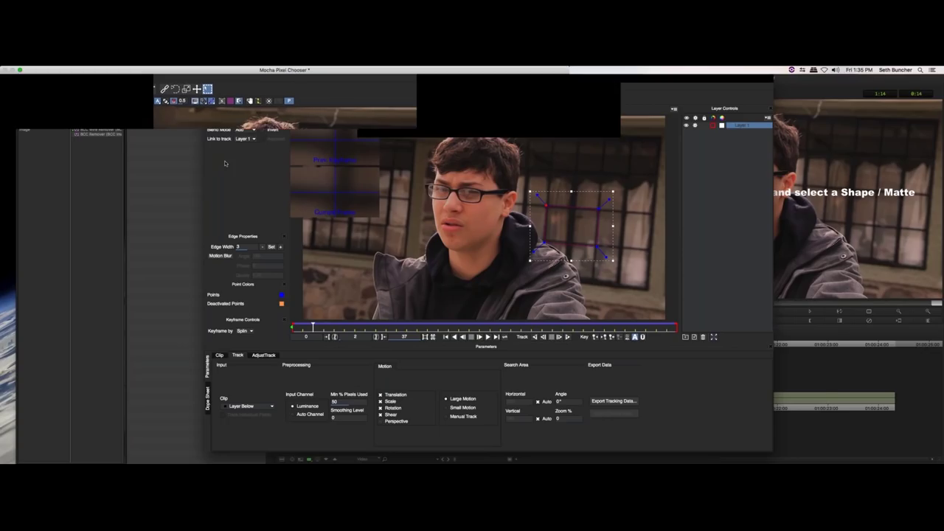
left_click(596, 122)
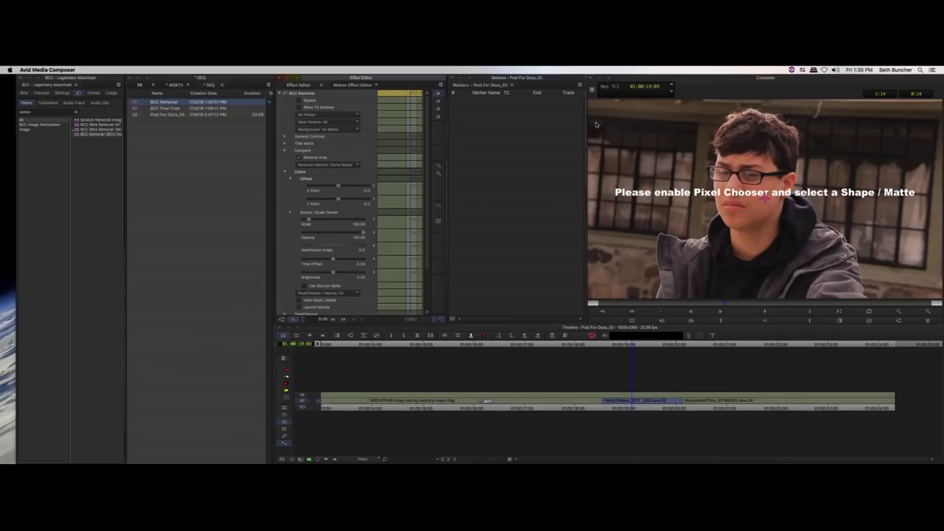
- View the mask across the clip, set the PixelChooser mask Feather to about 20, and turn the mask view off
left_click(299, 301)
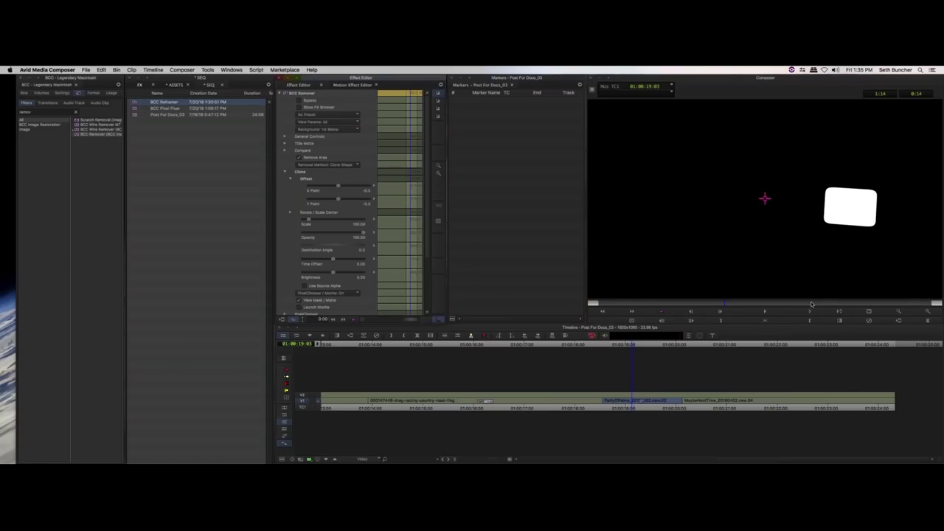
left_click(699, 303)
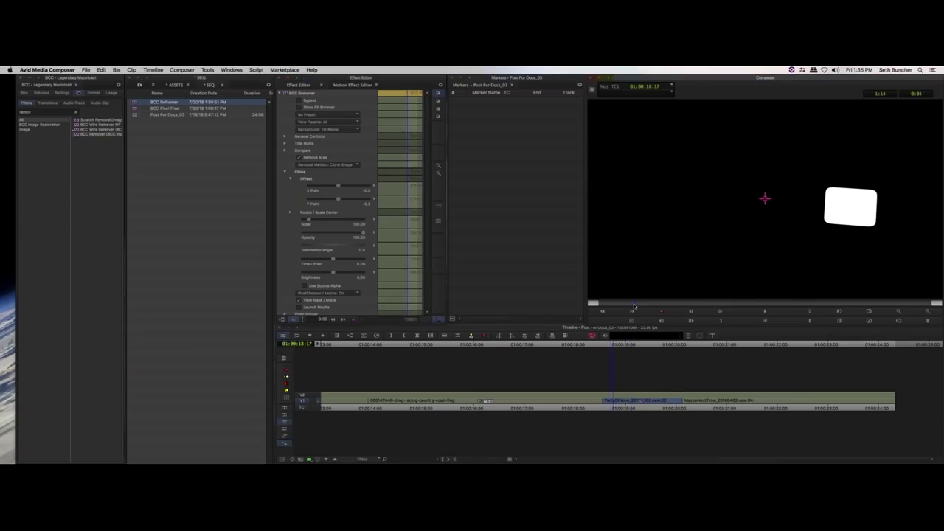
left_click_drag(895, 313, 733, 302)
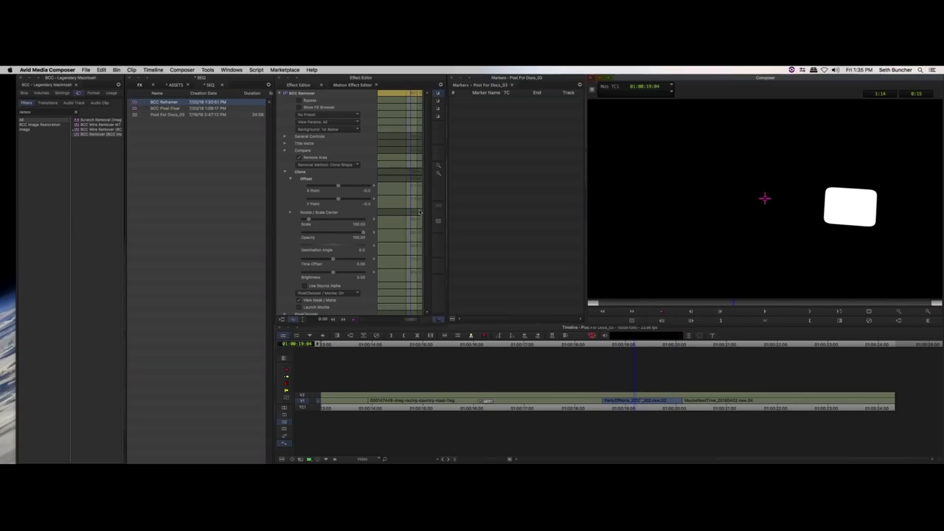
left_click_drag(428, 202, 426, 256)
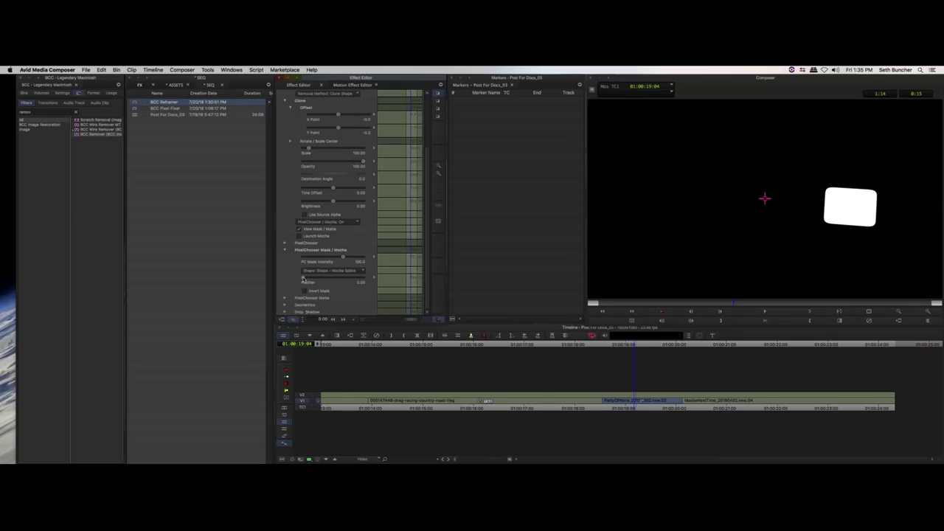
left_click_drag(302, 278, 307, 278)
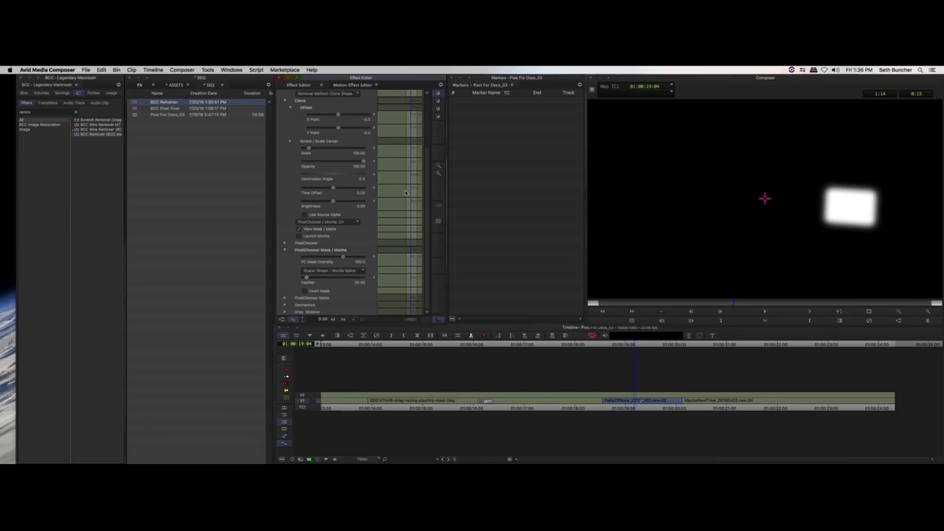
scroll(329, 184, "up", 4)
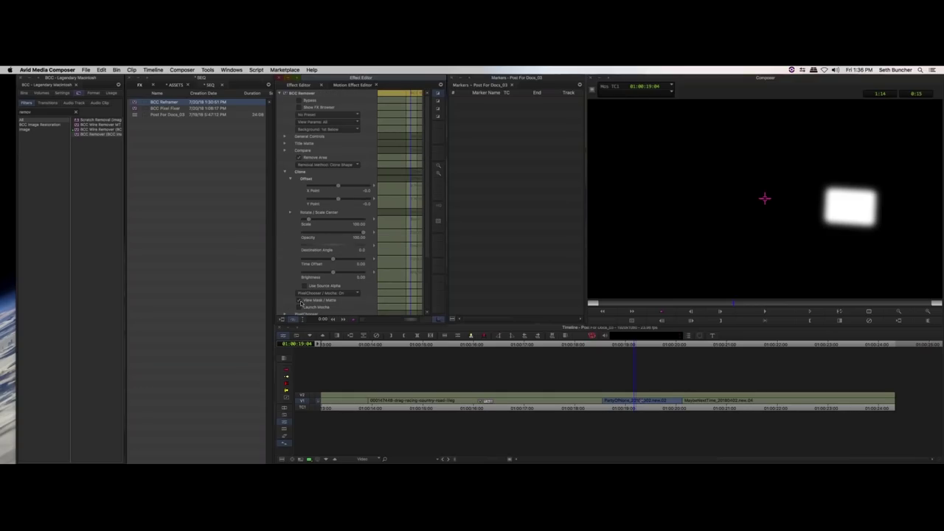
left_click(300, 303)
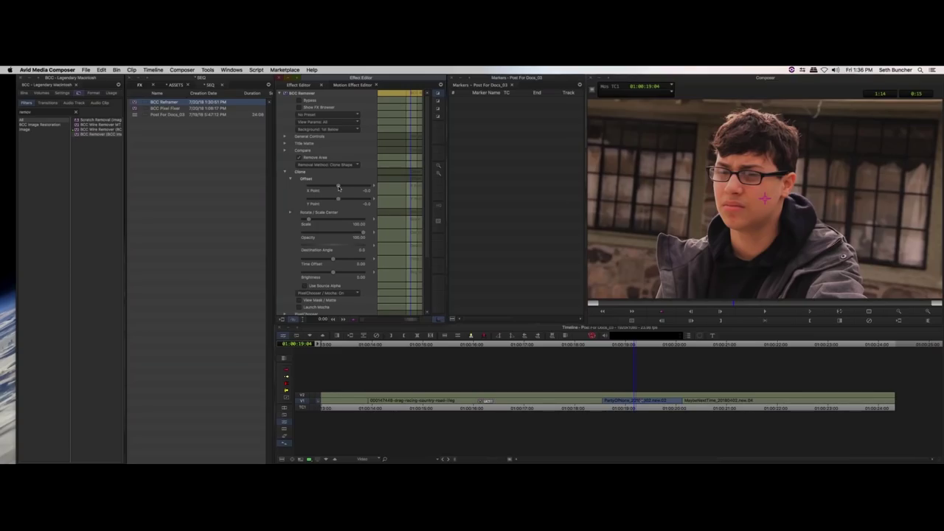
- Set the clone Offset Y Point to about -174.8 and nudge the X Point slightly positive to cover the window area
left_click_drag(338, 188, 337, 188)
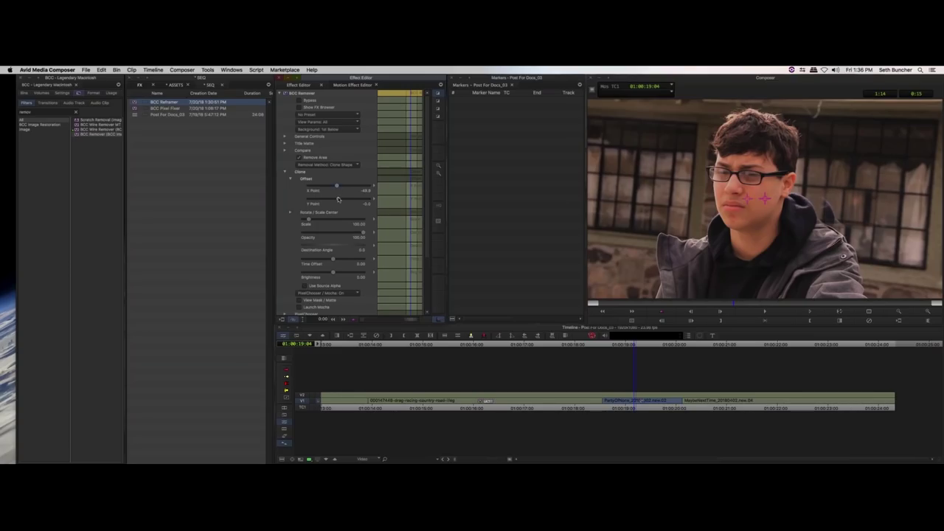
key("super+z")
left_click_drag(339, 199, 333, 199)
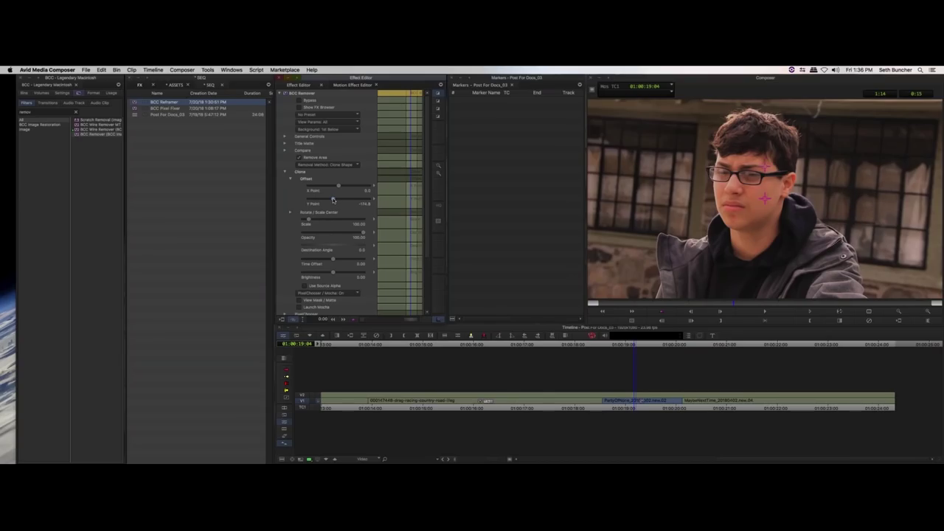
left_click_drag(338, 188, 335, 185)
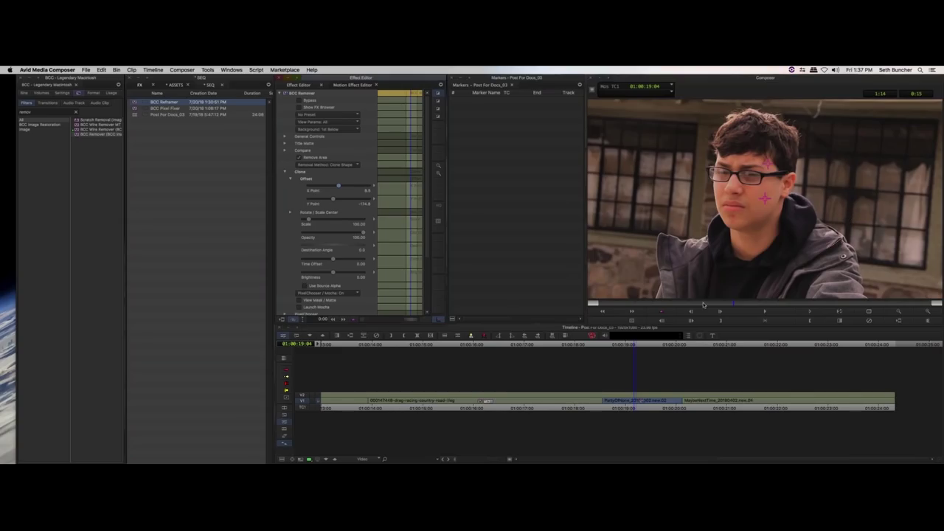
- Render the Remover effect and play back the PartyOfNone clip from its start to check the cloned window area
key("r")
key("Return")
left_click(605, 406)
key("space")
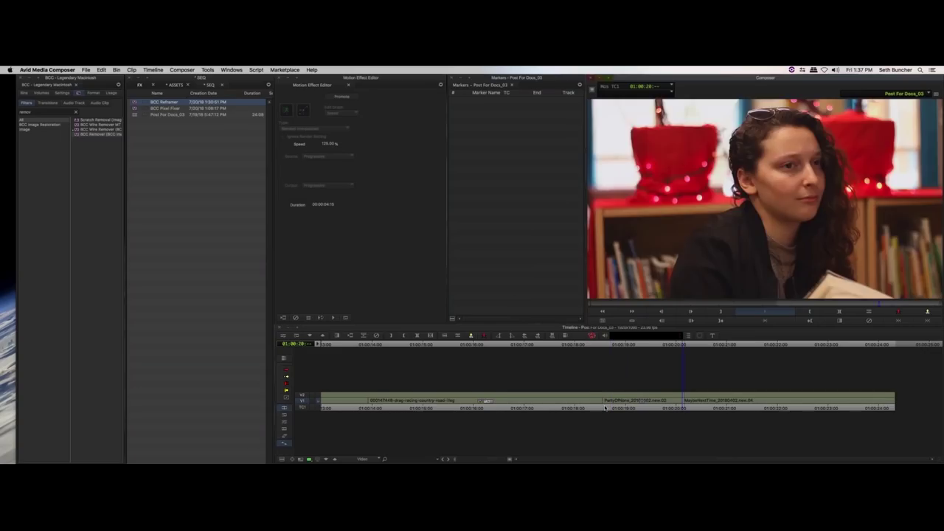
left_click(613, 407)
key("space")
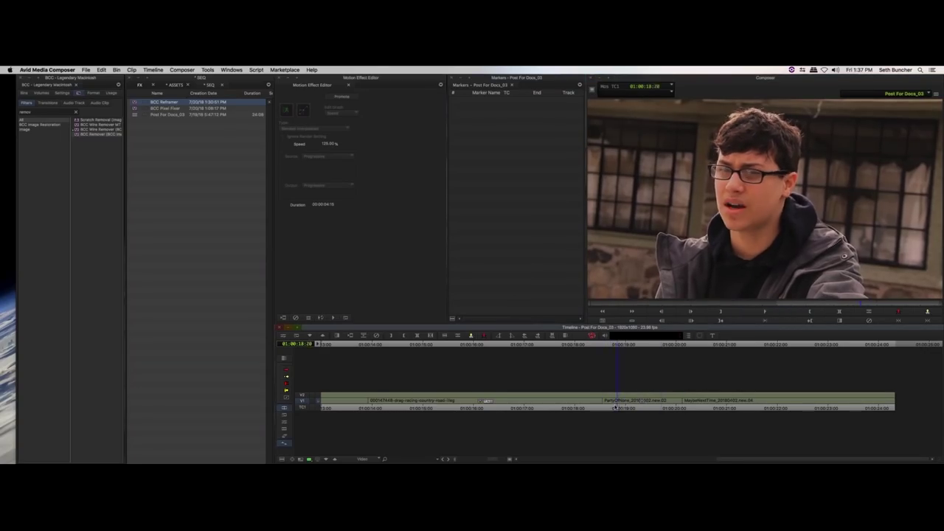
left_click(604, 407)
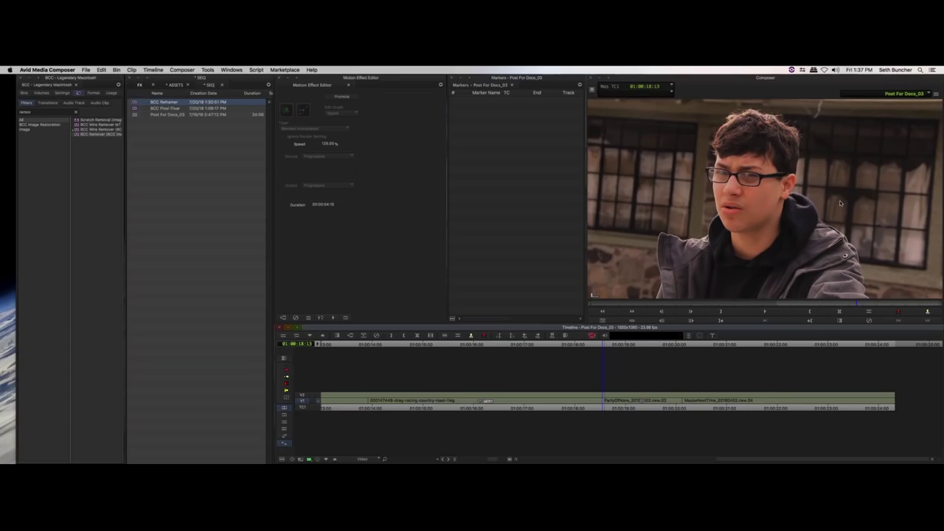
left_click(616, 405)
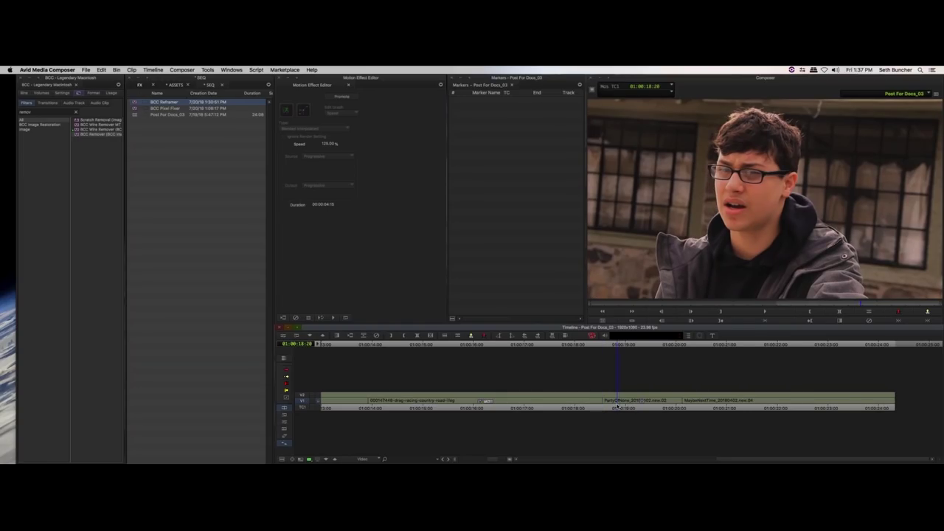
- Fit the whole sequence in the timeline and review the restored shots, including the freight train, sunglasses close-up and man in the field
left_click(638, 406)
key("super+bracketleft")
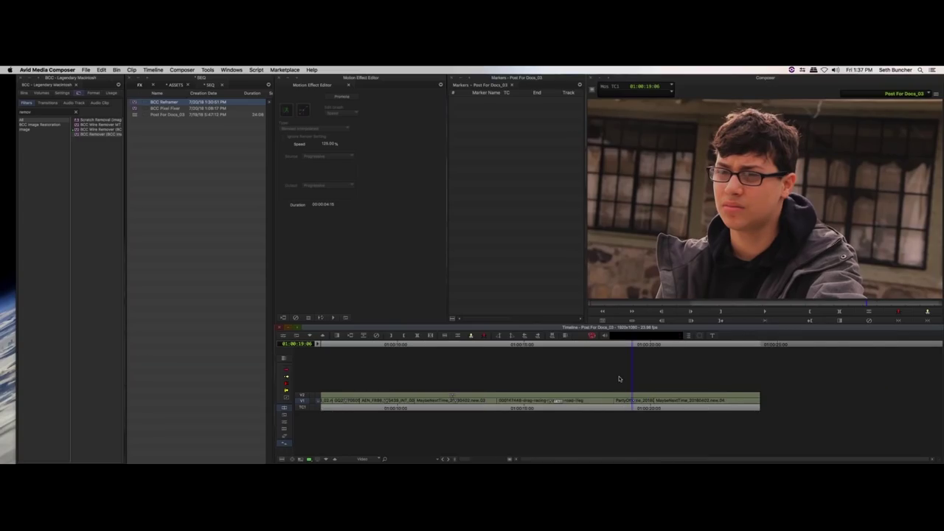
key("super+bracketright")
left_click(390, 406)
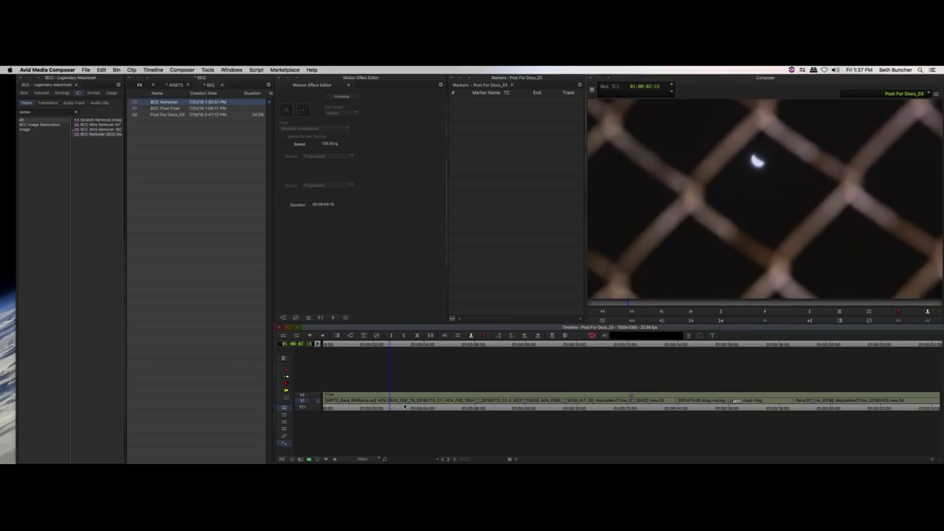
left_click(522, 404)
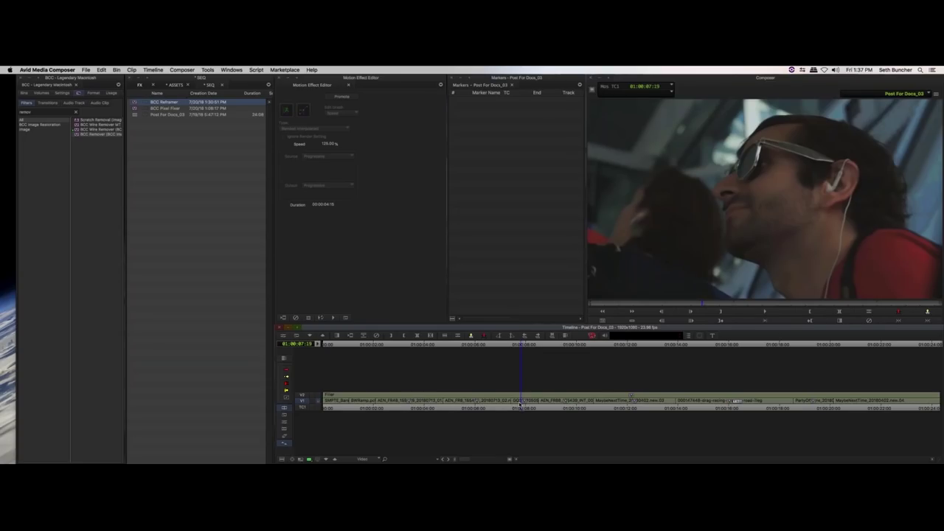
left_click(516, 402)
left_click(518, 404)
left_click(557, 403)
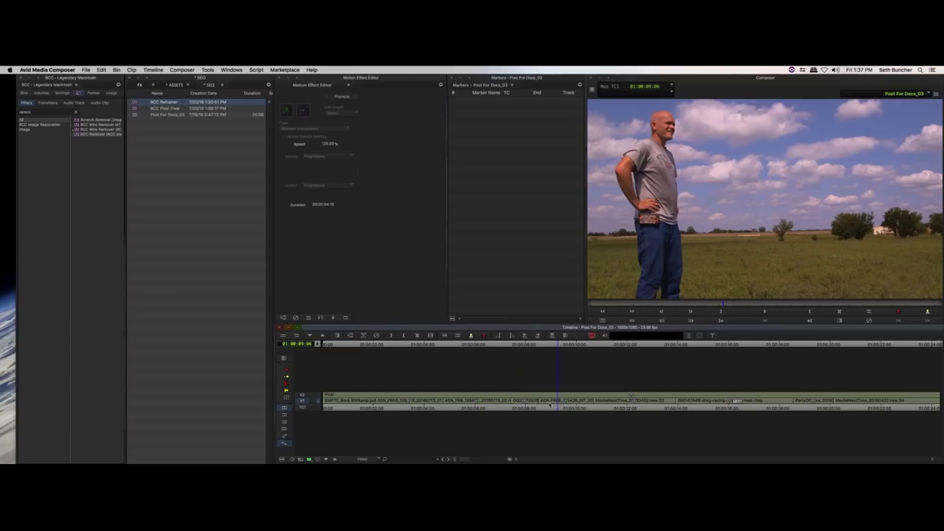
left_click(622, 403)
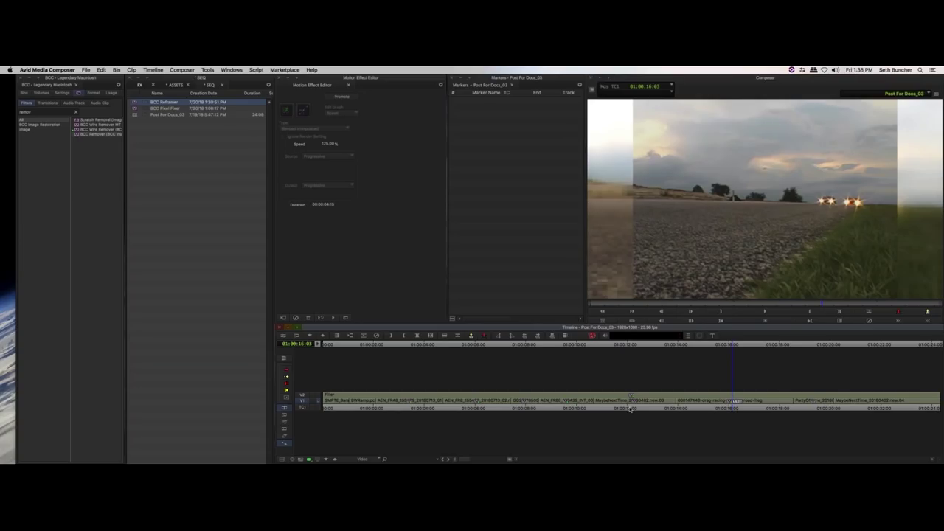
- Recheck the earlier fixes, from the chain-link fence shot to the MaybeNextTime shot of the young man by the bookshelves
left_click_drag(425, 405, 562, 406)
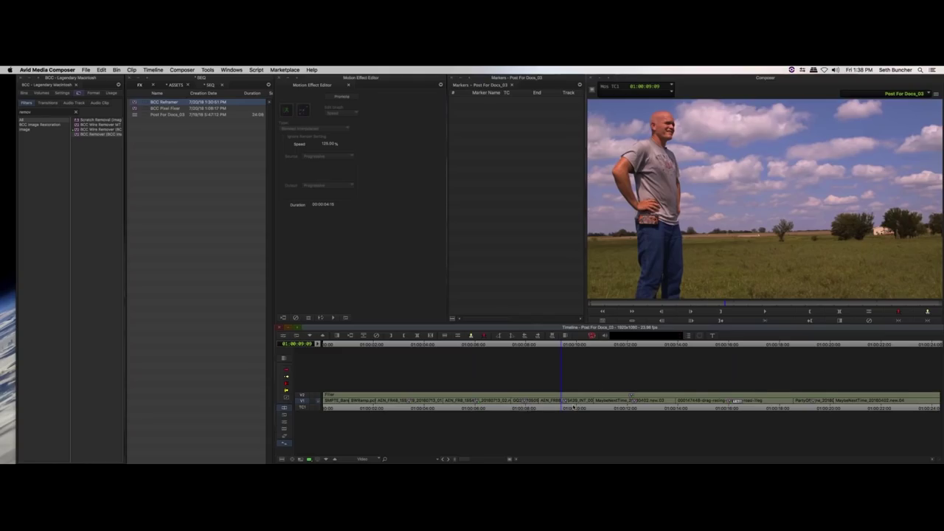
left_click(628, 407)
left_click(409, 405)
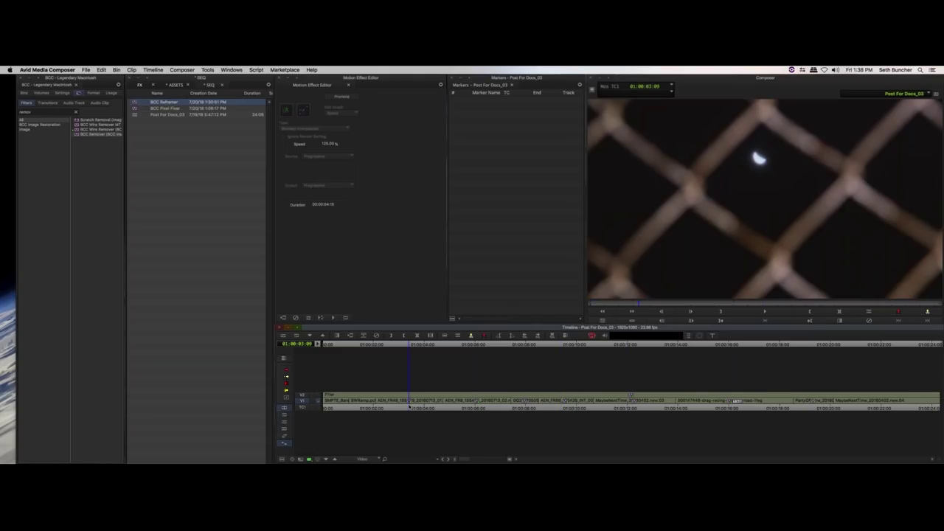
left_click(474, 404)
left_click_drag(594, 408, 629, 409)
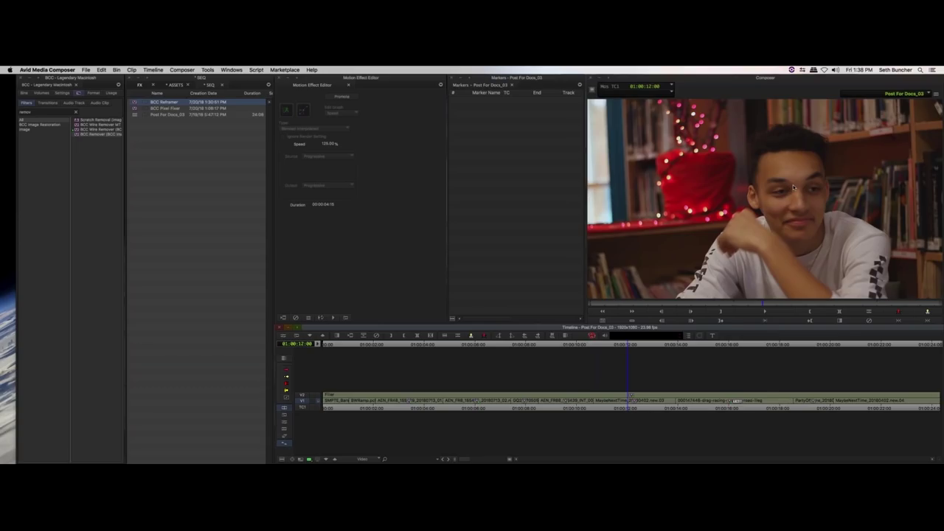
- Examine the filled side areas of the drag-racing country road clip and the cloned window area of the PartyOfNone clip
left_click(712, 407)
left_click_drag(717, 407, 725, 407)
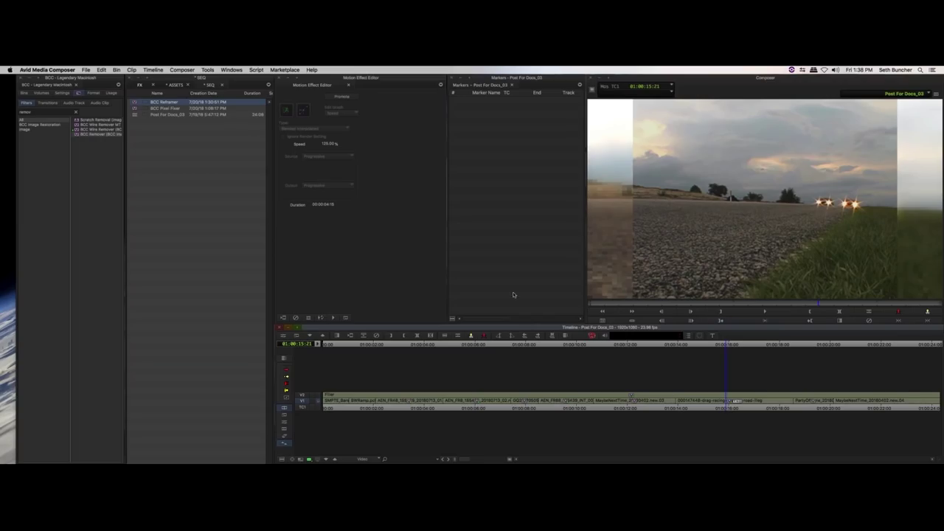
left_click(736, 405)
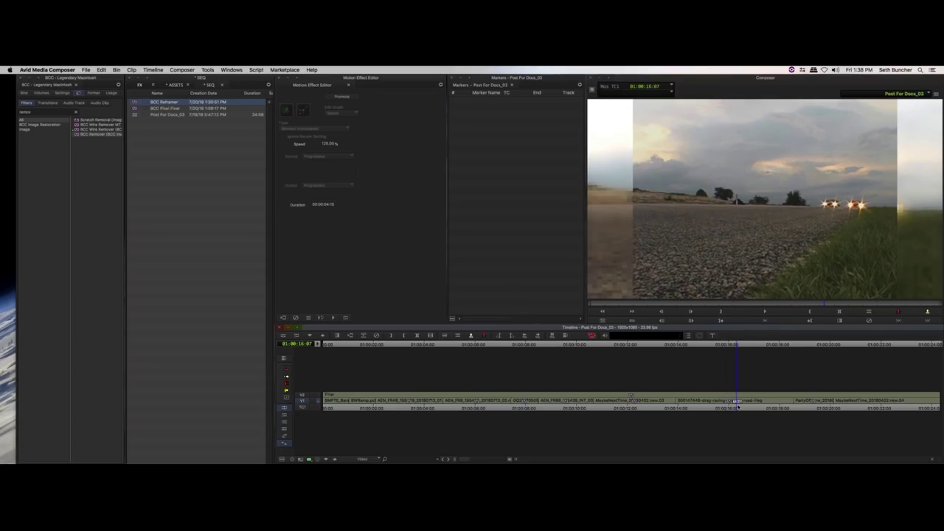
left_click(745, 406)
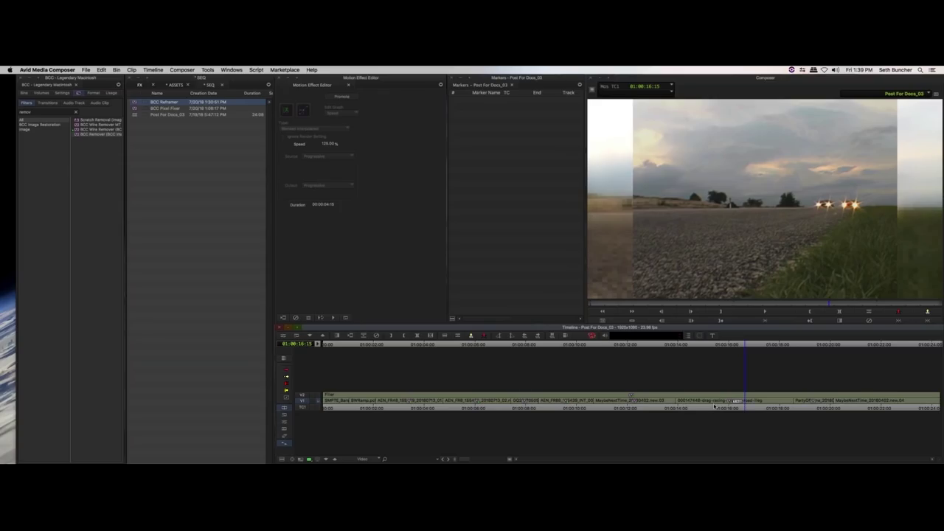
left_click(810, 402)
left_click(806, 402)
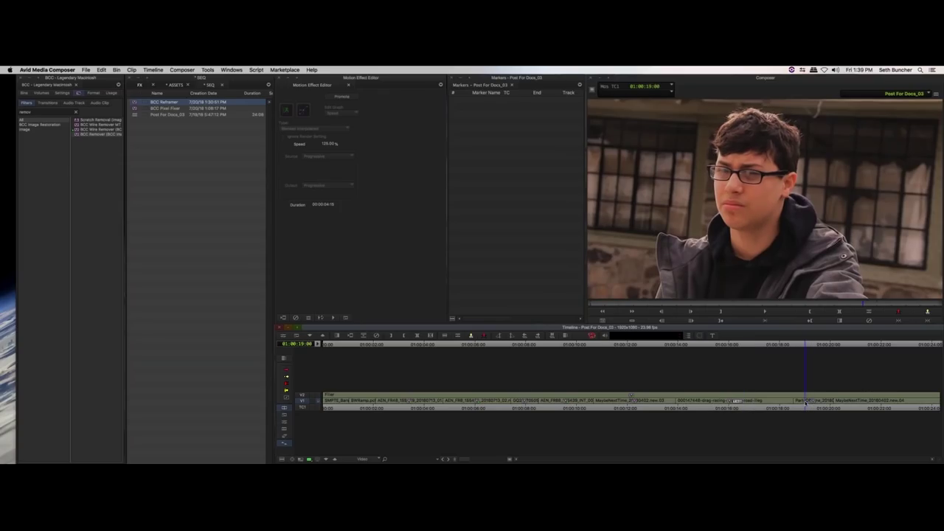
left_click(808, 402)
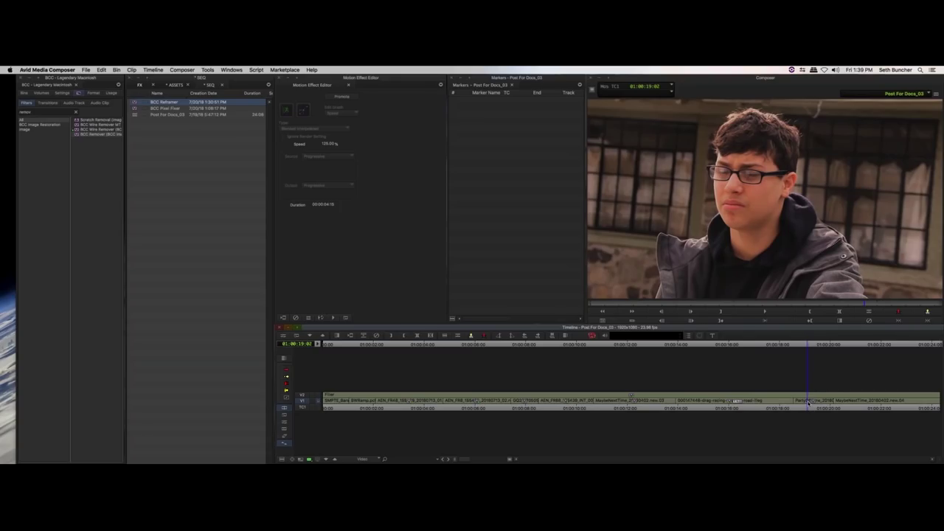